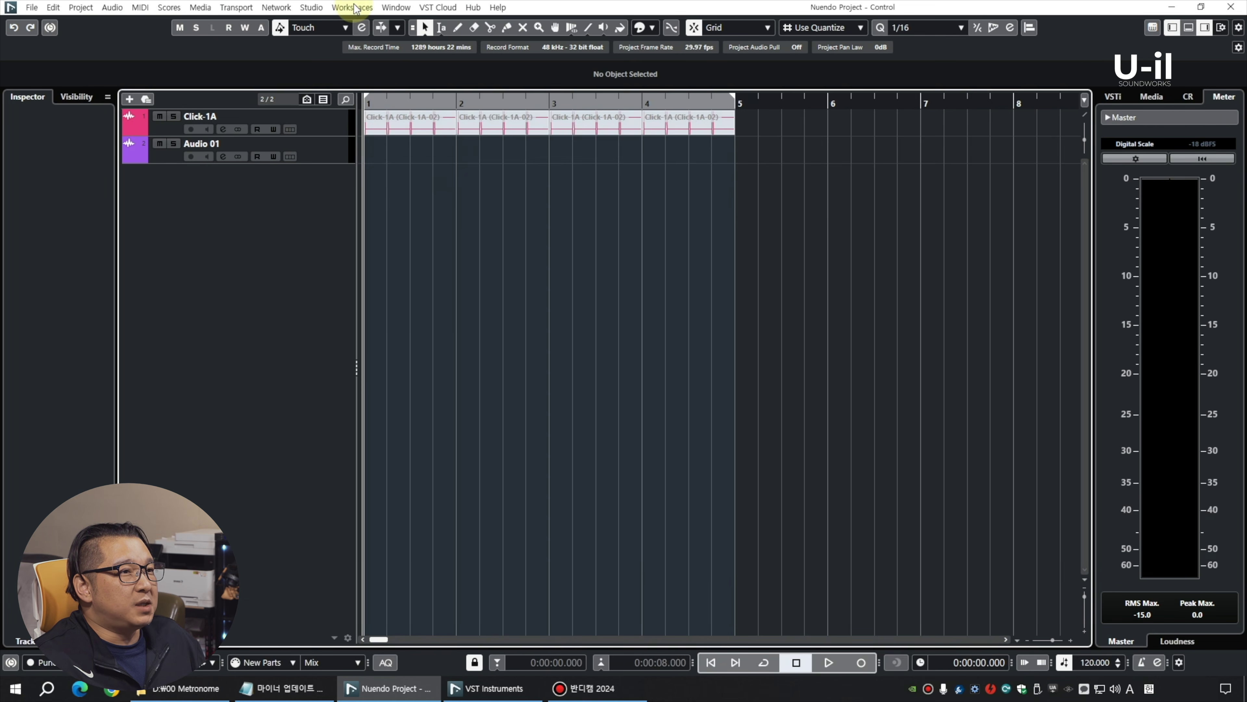
# Step: Open the audio connections and add one stereo input bus
pyautogui.click(353, 7)
pyautogui.moveTo(311, 12)
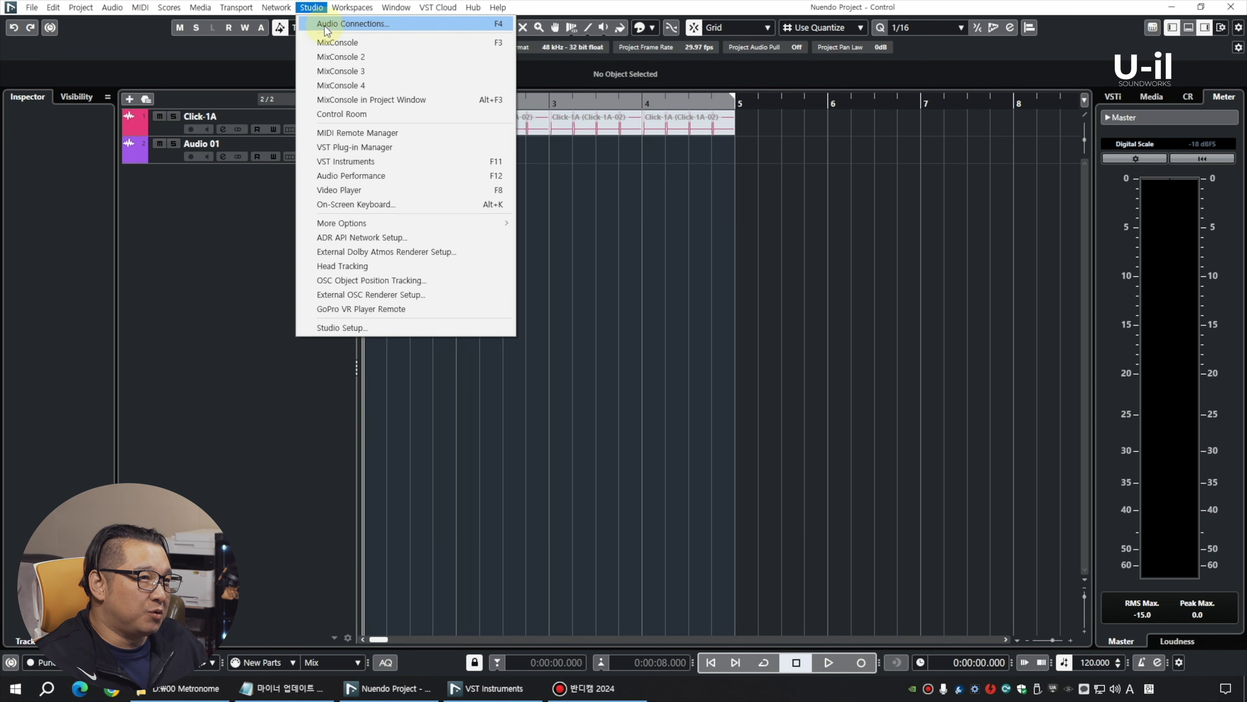
pyautogui.click(326, 25)
pyautogui.moveTo(587, 202); pyautogui.dragTo(541, 189)
pyautogui.moveTo(437, 193); pyautogui.dragTo(373, 193)
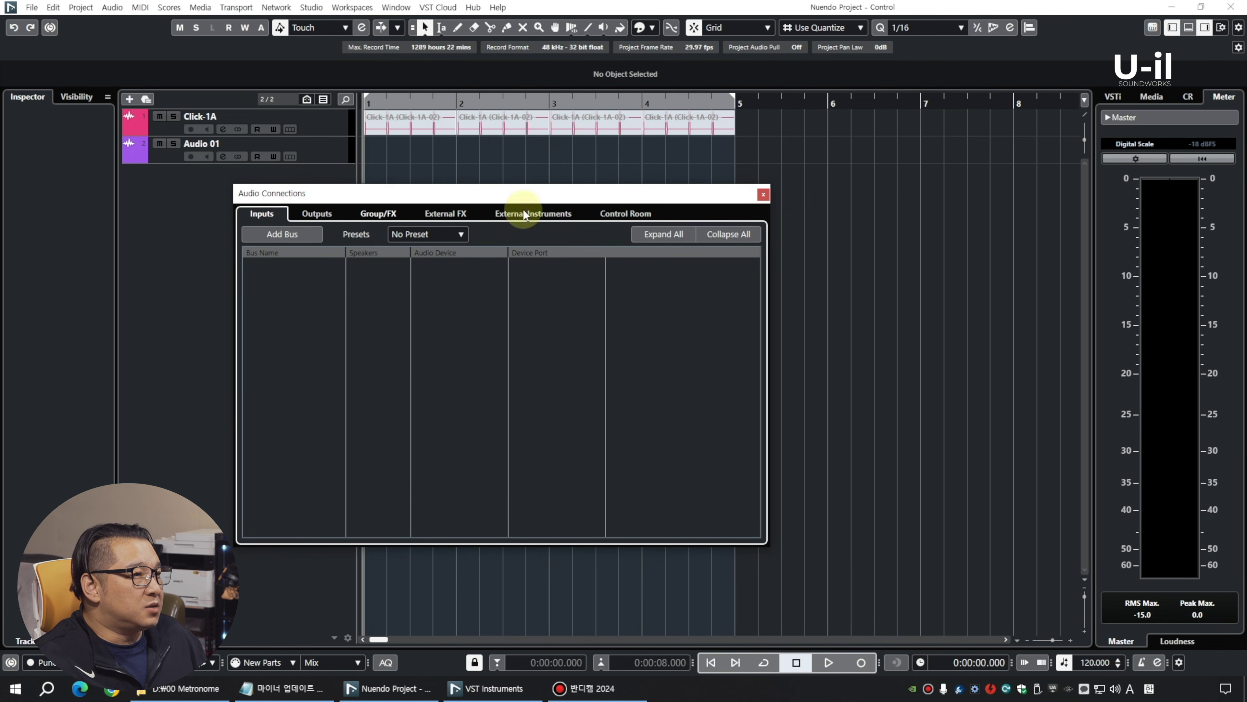
pyautogui.click(294, 233)
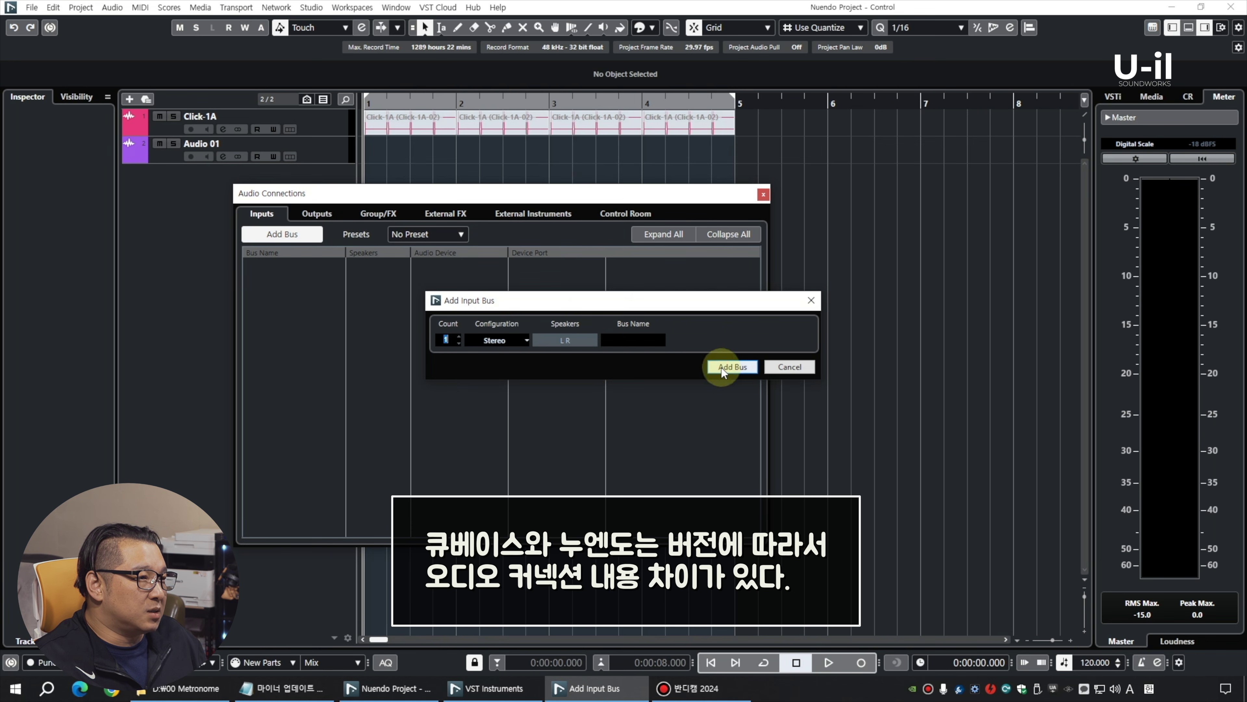
pyautogui.click(732, 367)
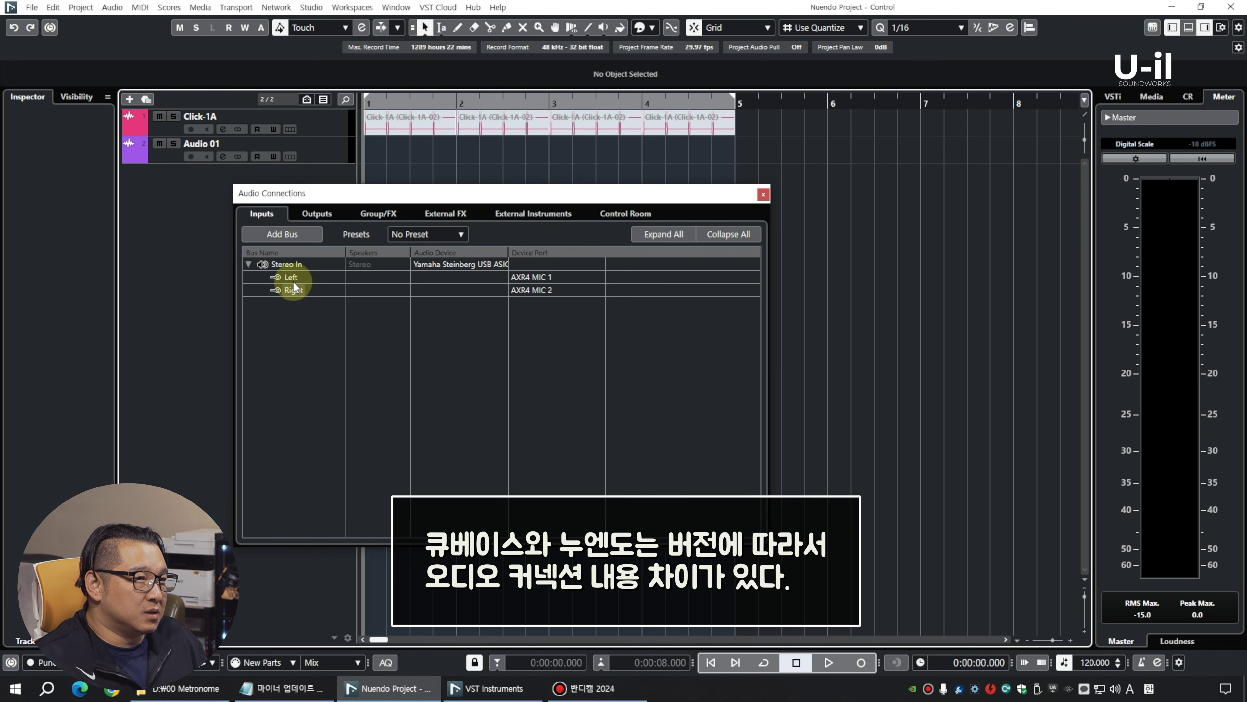
# Step: Add one stereo output bus, and review the input and output bus lists
pyautogui.click(315, 212)
pyautogui.click(282, 234)
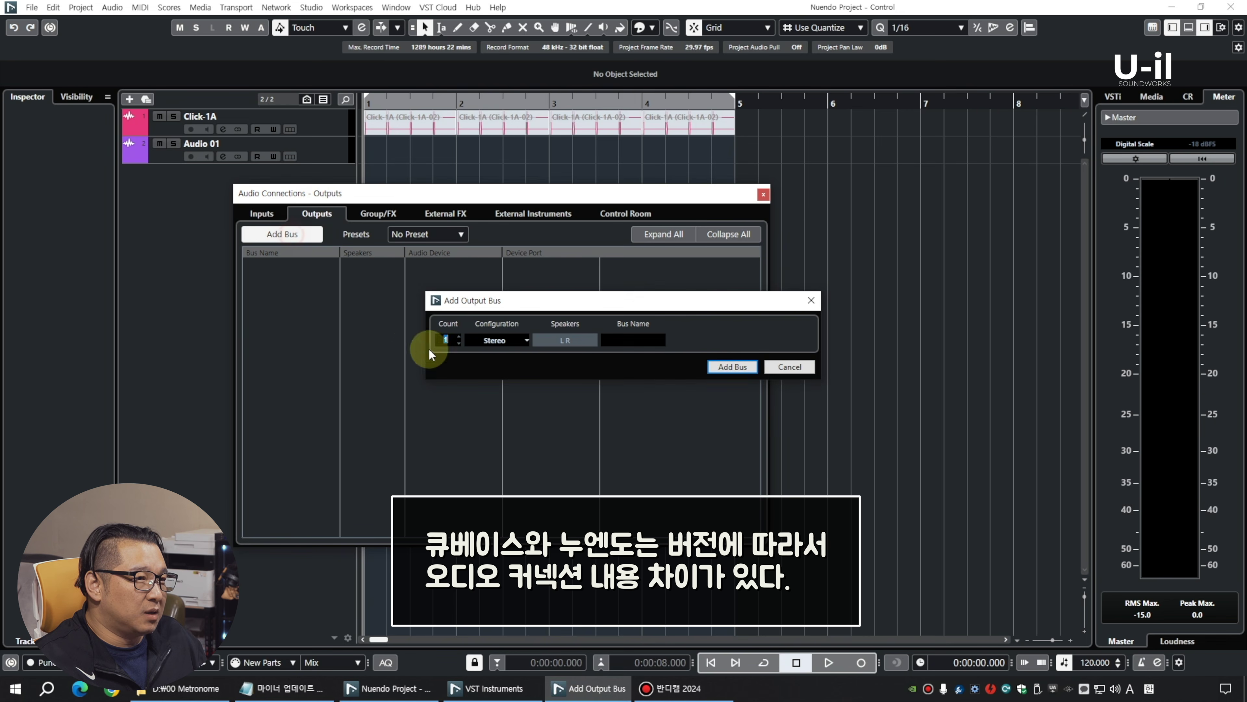
pyautogui.click(732, 367)
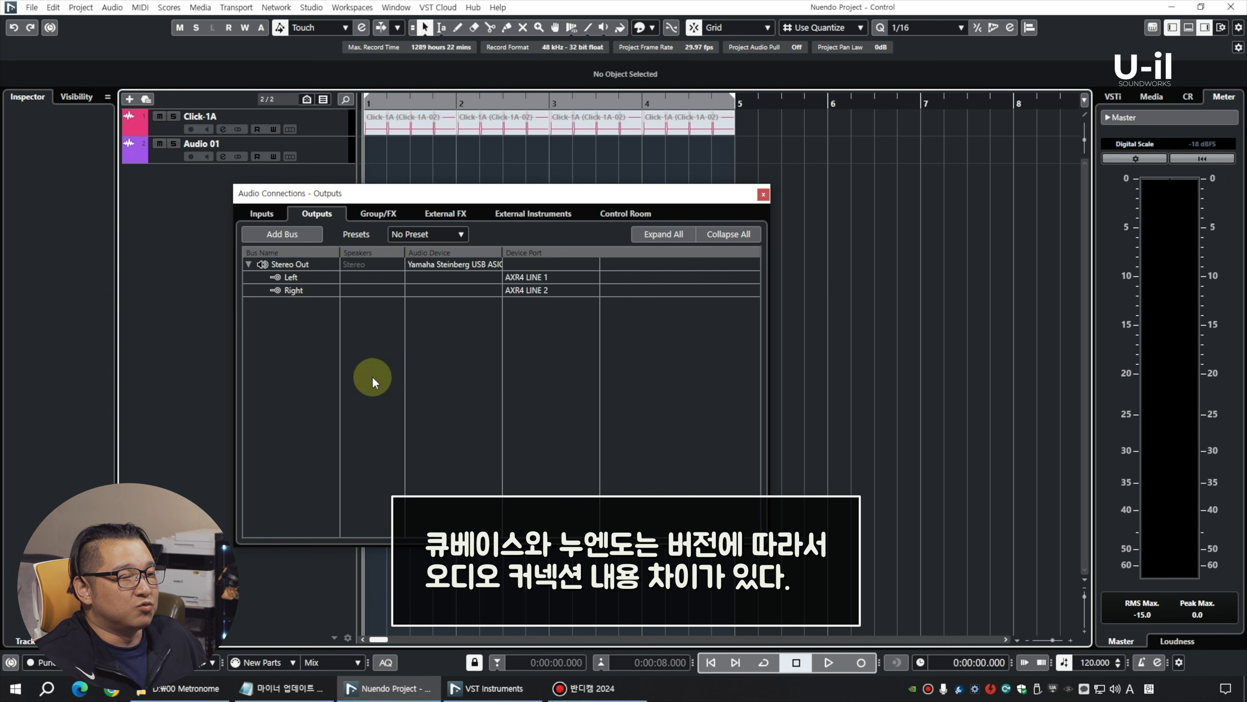
pyautogui.click(269, 217)
pyautogui.click(318, 214)
pyautogui.click(261, 214)
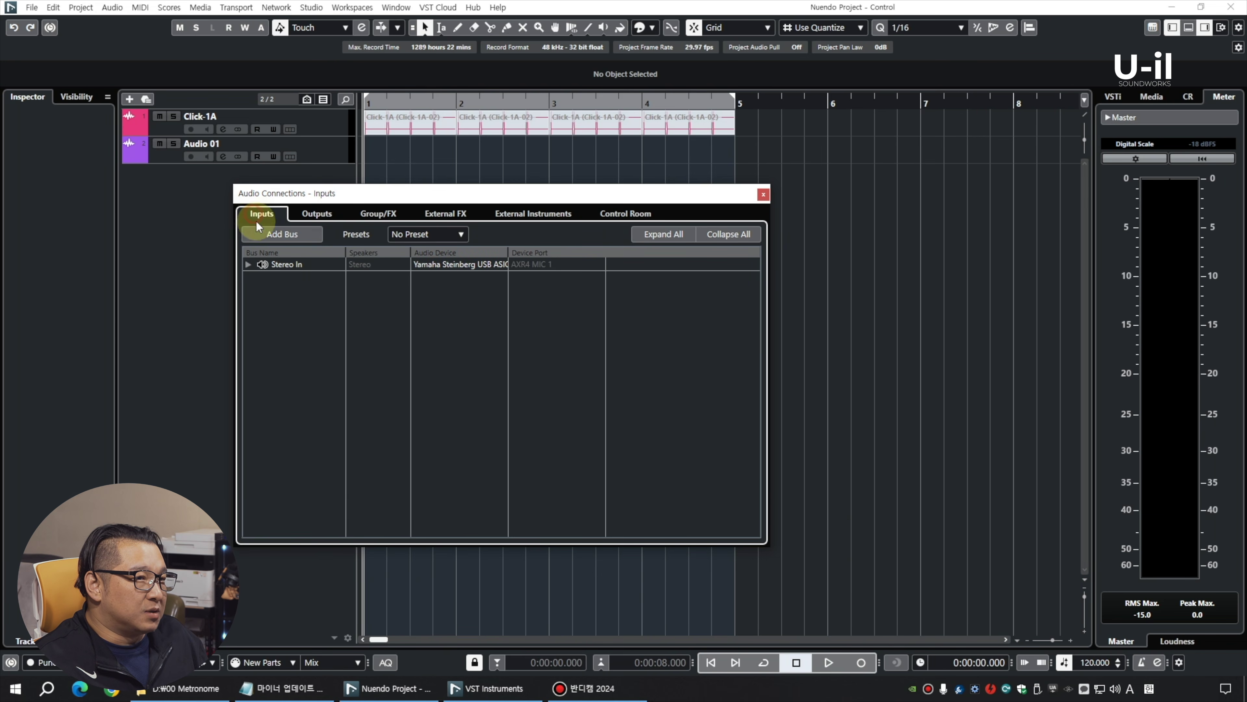
# Step: Enable the Control Room and route the Metering Channel's left and right to AXR4 LINE 1 and AXR4 LINE 2
pyautogui.click(626, 214)
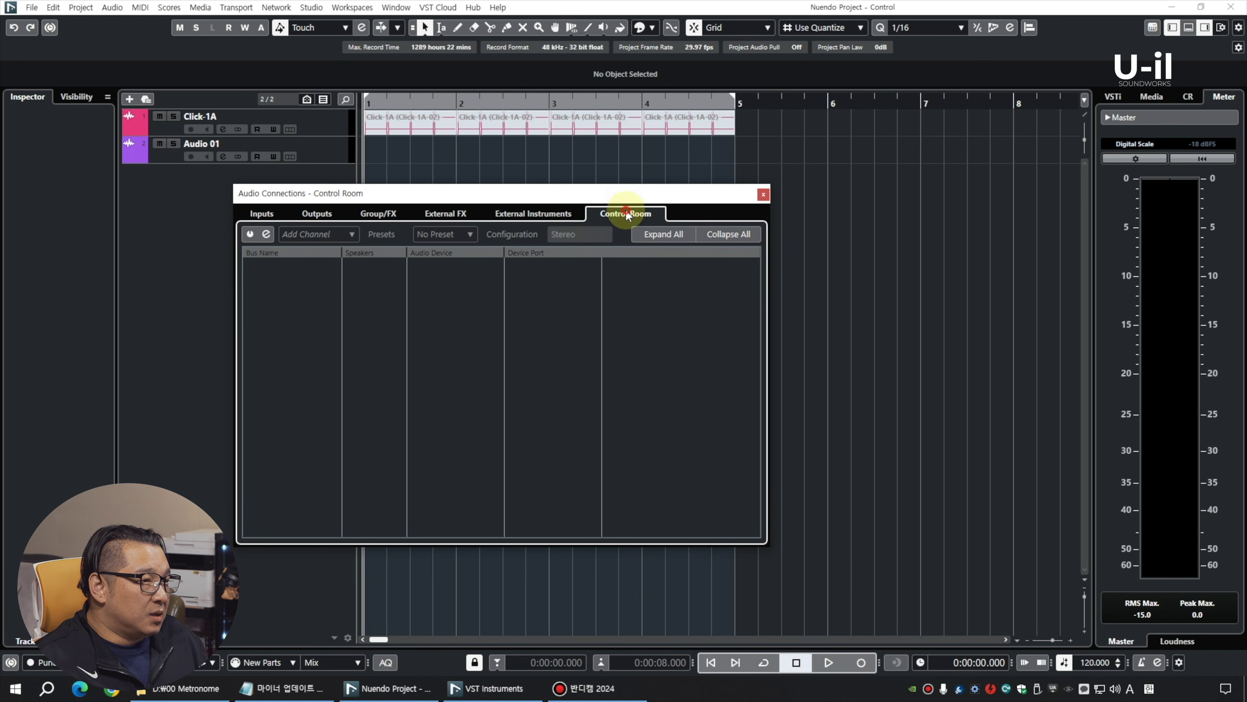
pyautogui.click(250, 235)
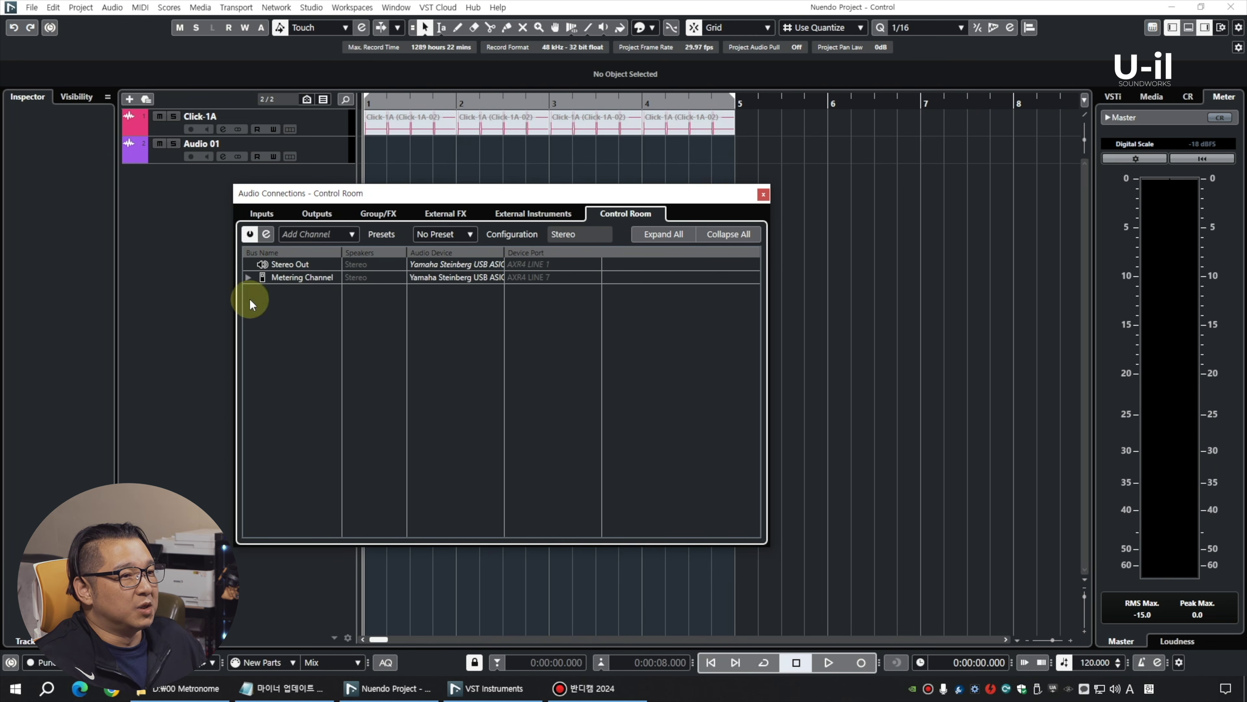
pyautogui.click(249, 277)
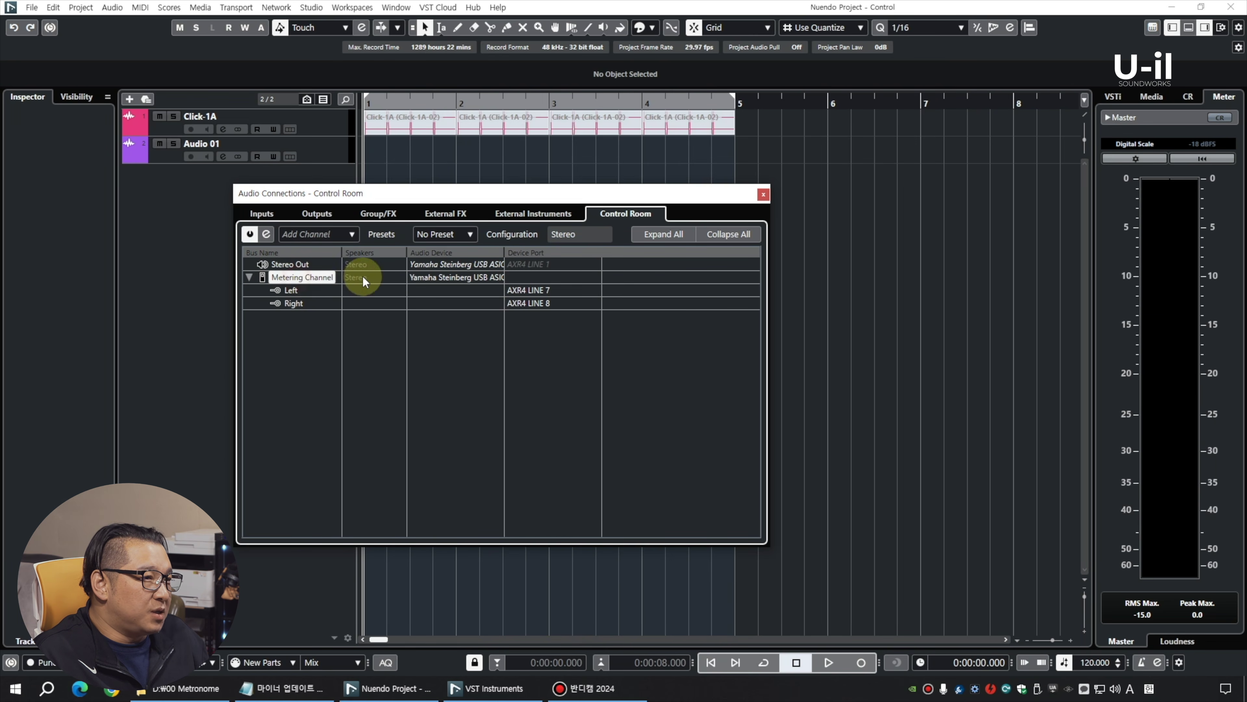
pyautogui.click(290, 264)
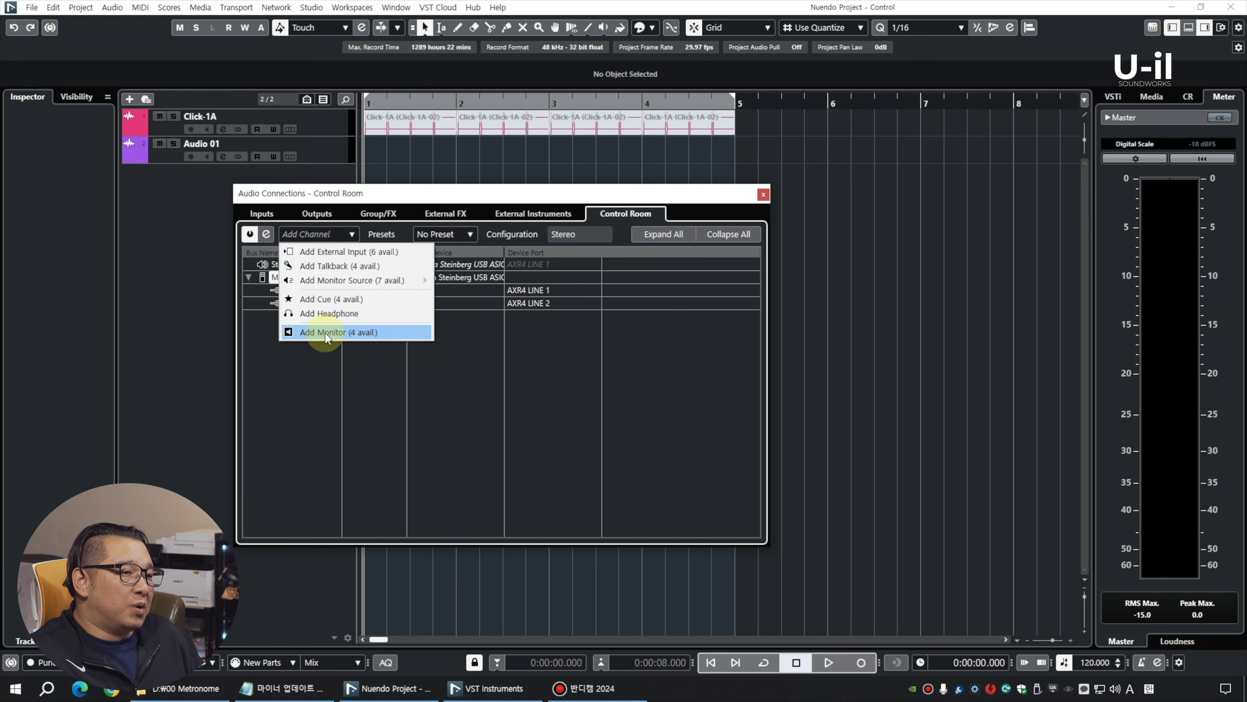
# Step: Add a stereo monitor channel to the Control Room and assign Yamaha Steinberg USB ASIO as its audio device
pyautogui.click(326, 333)
pyautogui.press('Return')
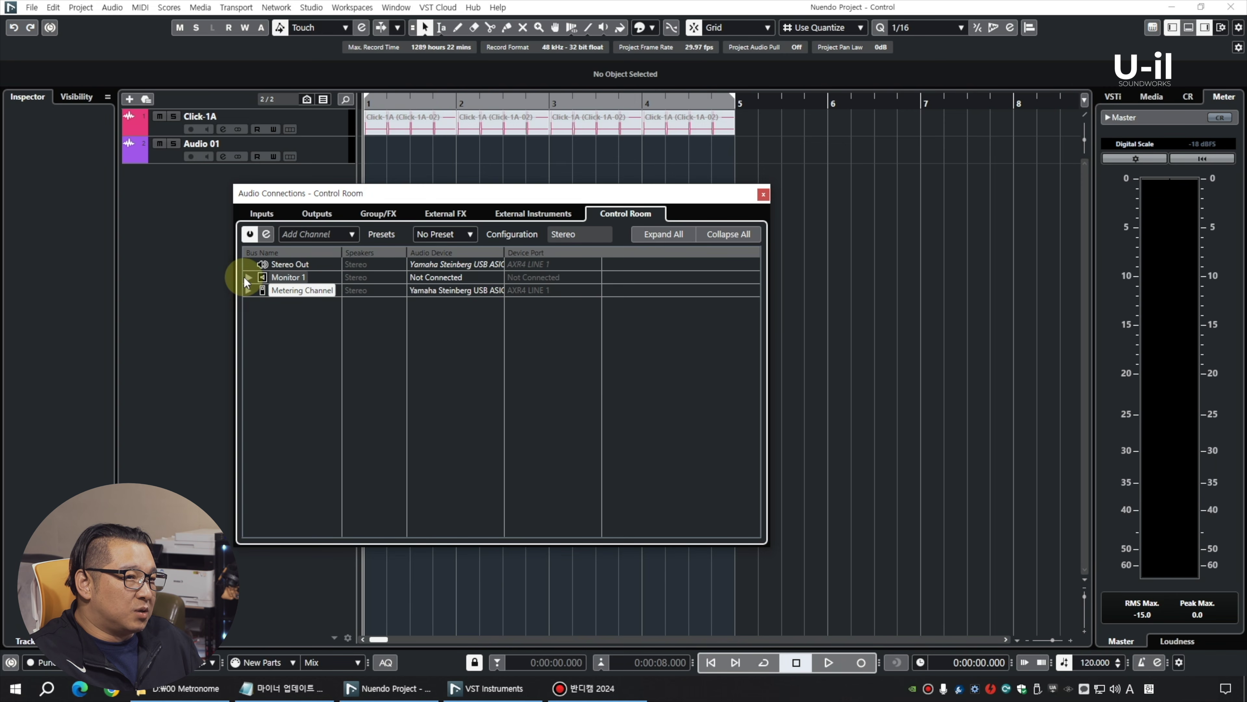
pyautogui.click(248, 278)
pyautogui.click(434, 277)
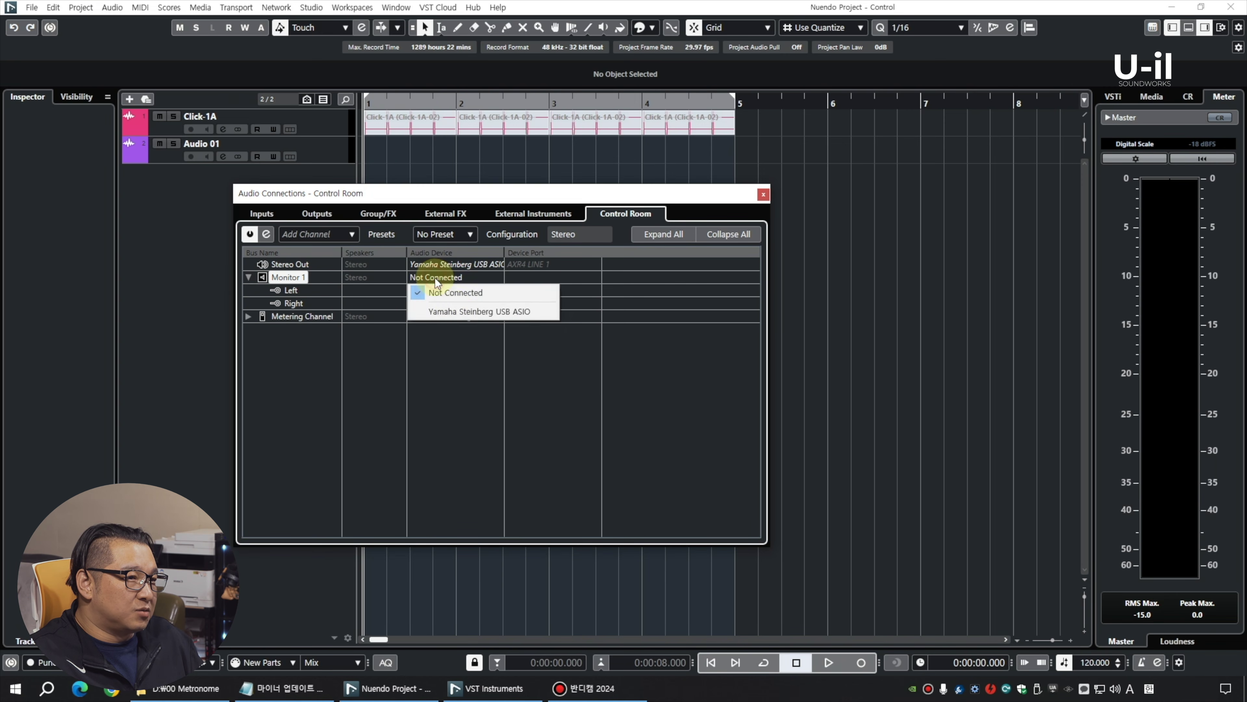
pyautogui.click(456, 313)
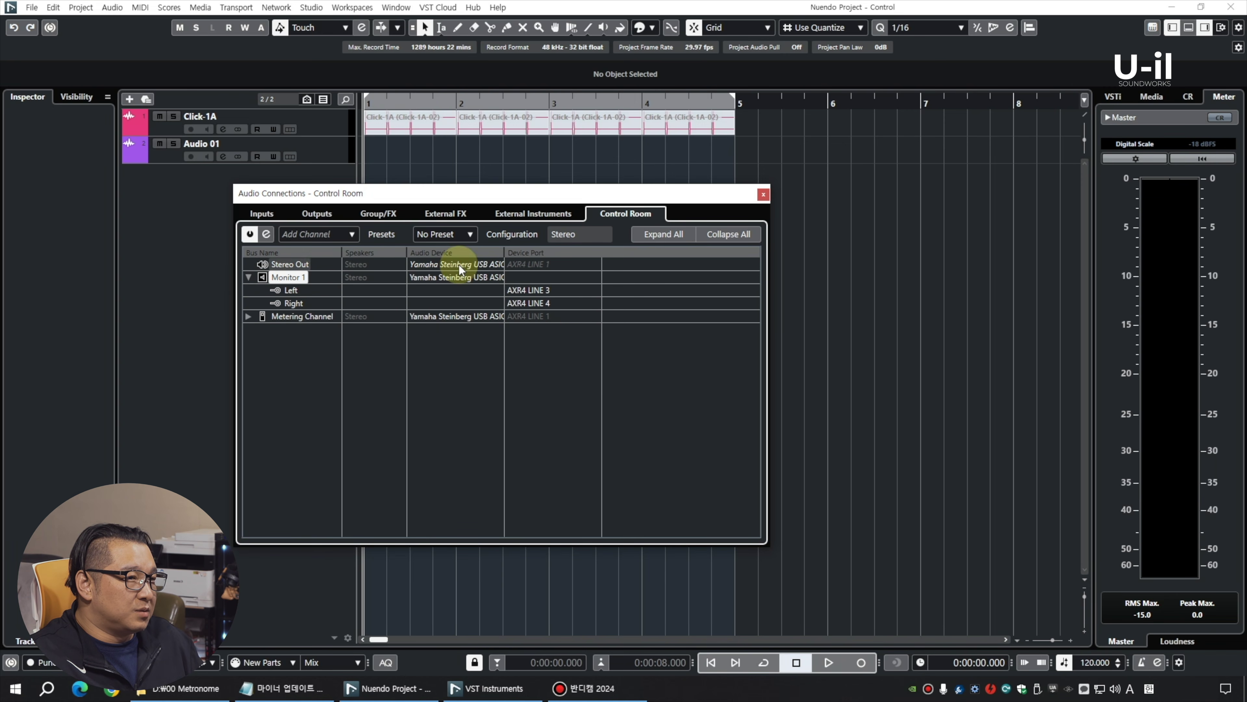
# Step: Route Monitor 1's left and right to AXR4 AES 1 and AXR4 AES 2, and compare them with the stereo output's ports
pyautogui.click(542, 290)
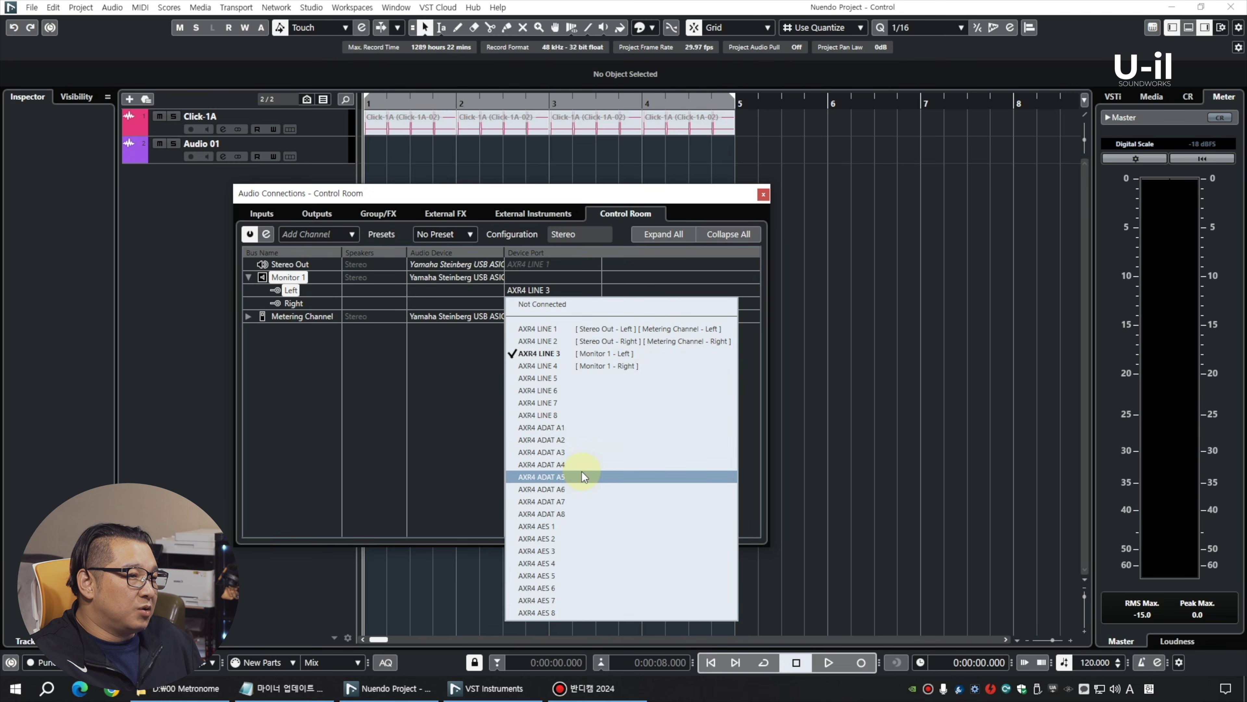
pyautogui.click(582, 528)
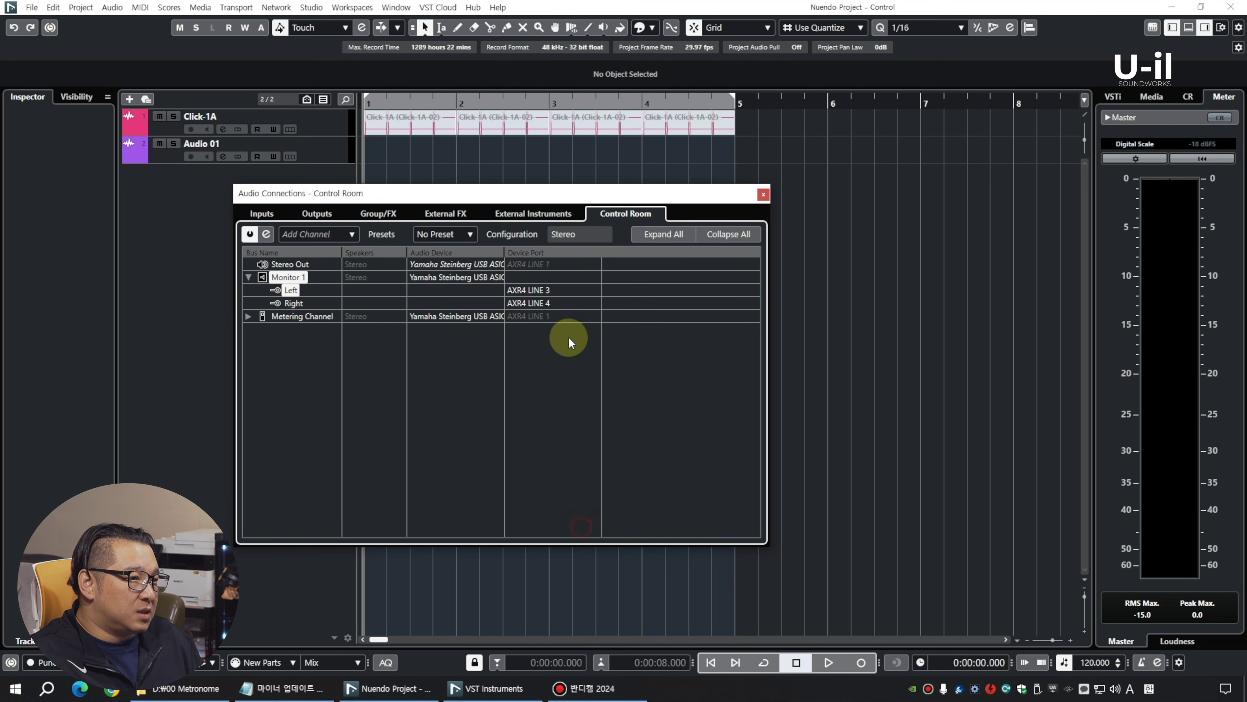
pyautogui.click(555, 302)
pyautogui.click(569, 532)
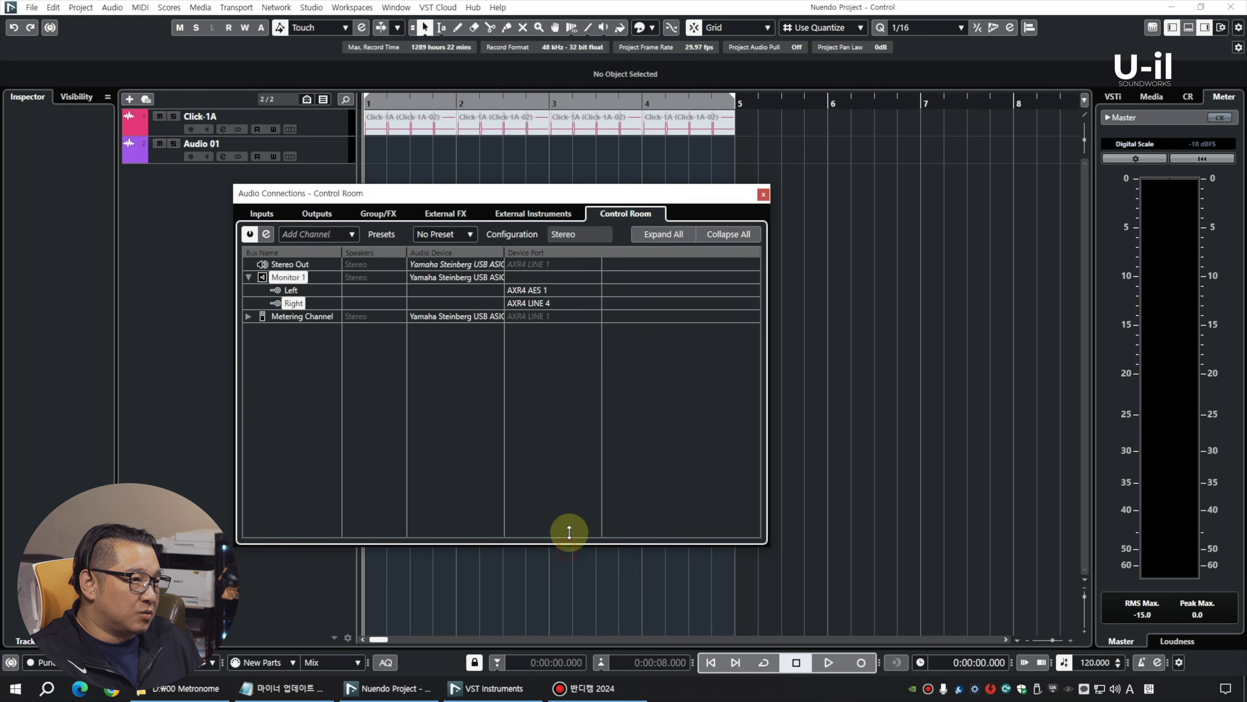
pyautogui.click(317, 213)
pyautogui.click(547, 277)
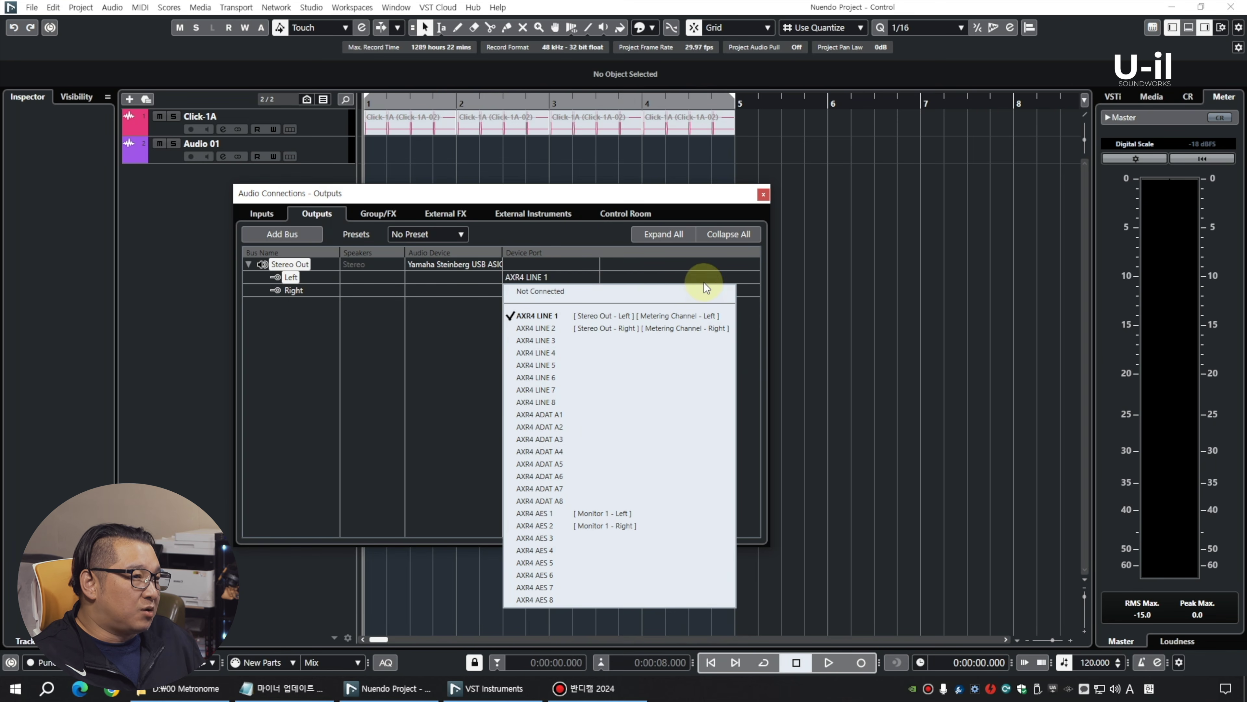
pyautogui.click(382, 404)
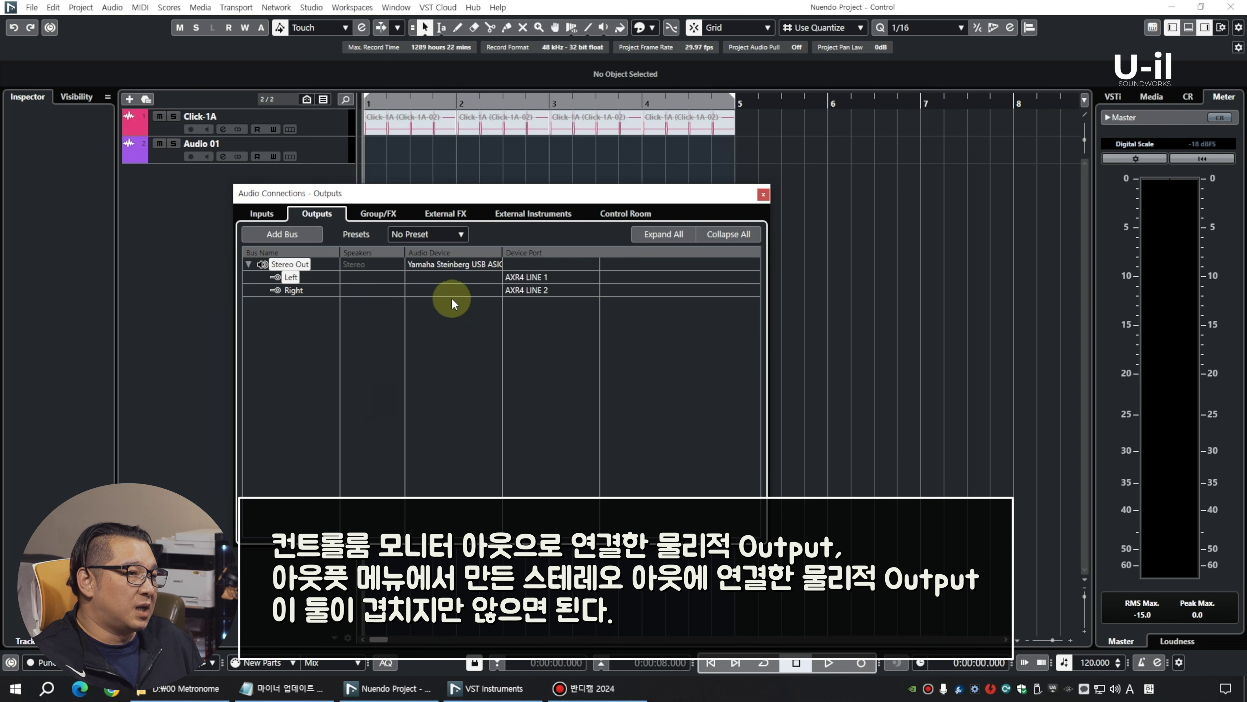
pyautogui.click(626, 213)
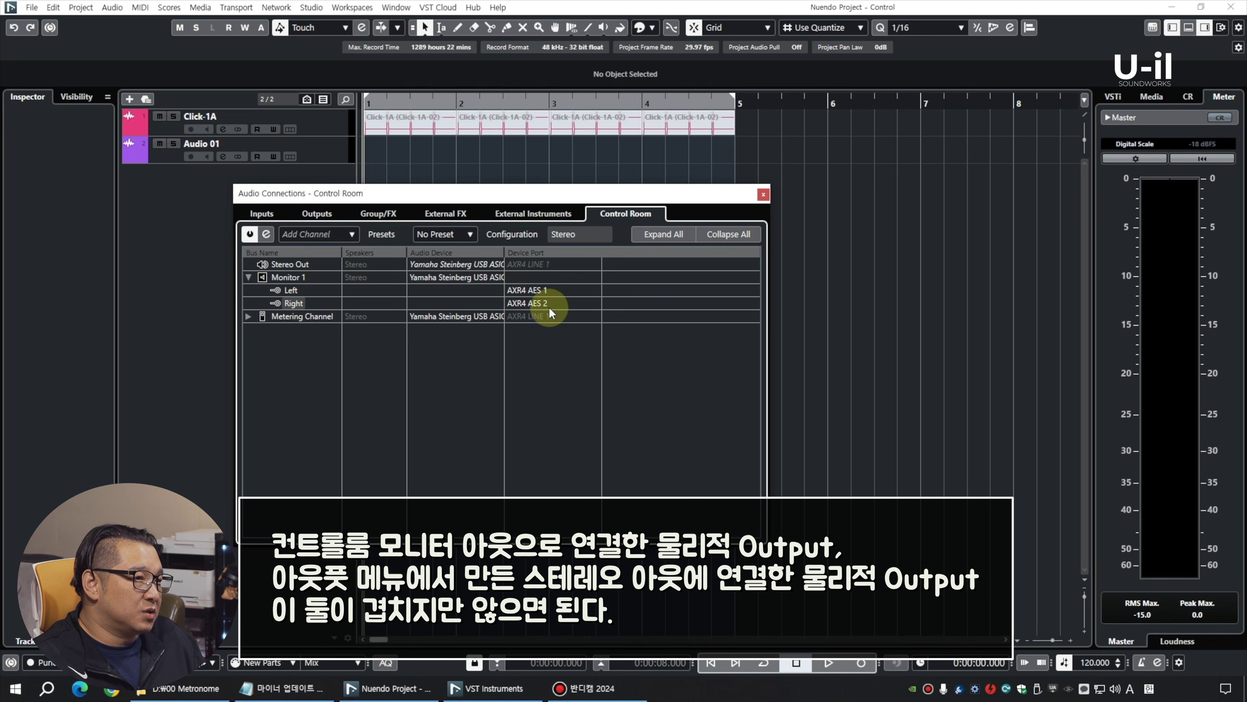
# Step: Select the Audio 01 track and open its channel settings
pyautogui.click(223, 157)
pyautogui.click(58, 243)
pyautogui.click(74, 312)
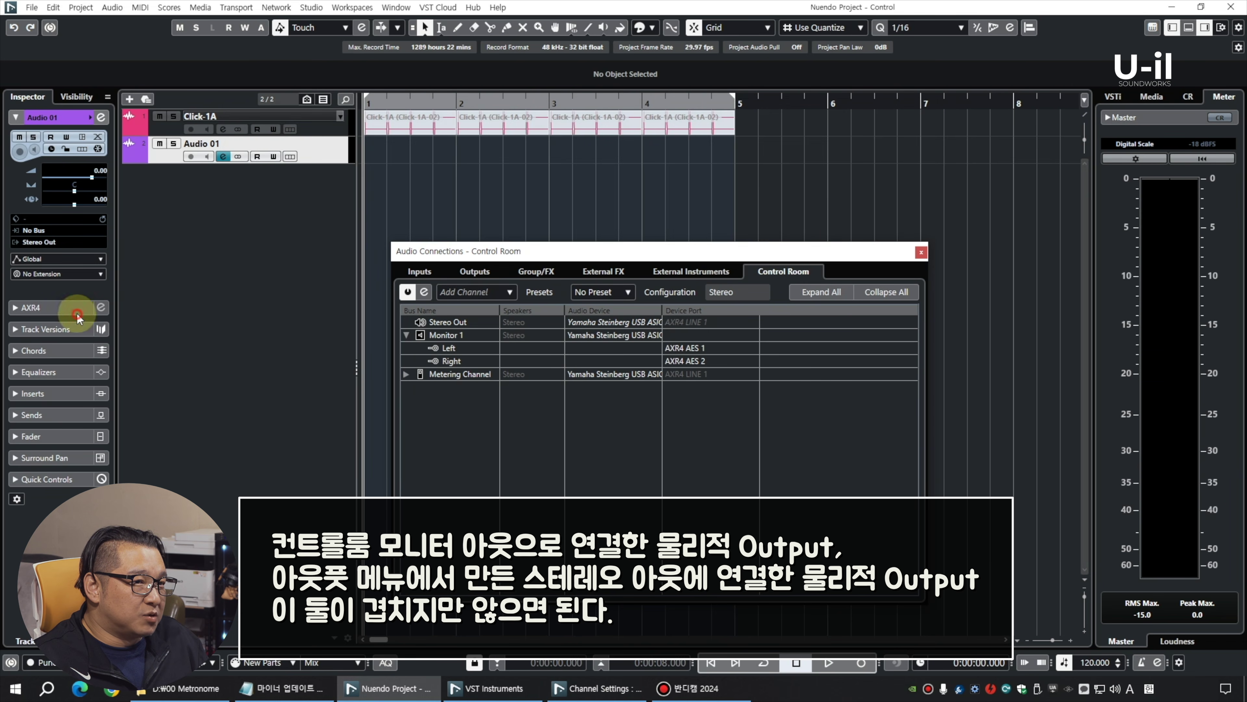
pyautogui.click(101, 118)
pyautogui.click(101, 118)
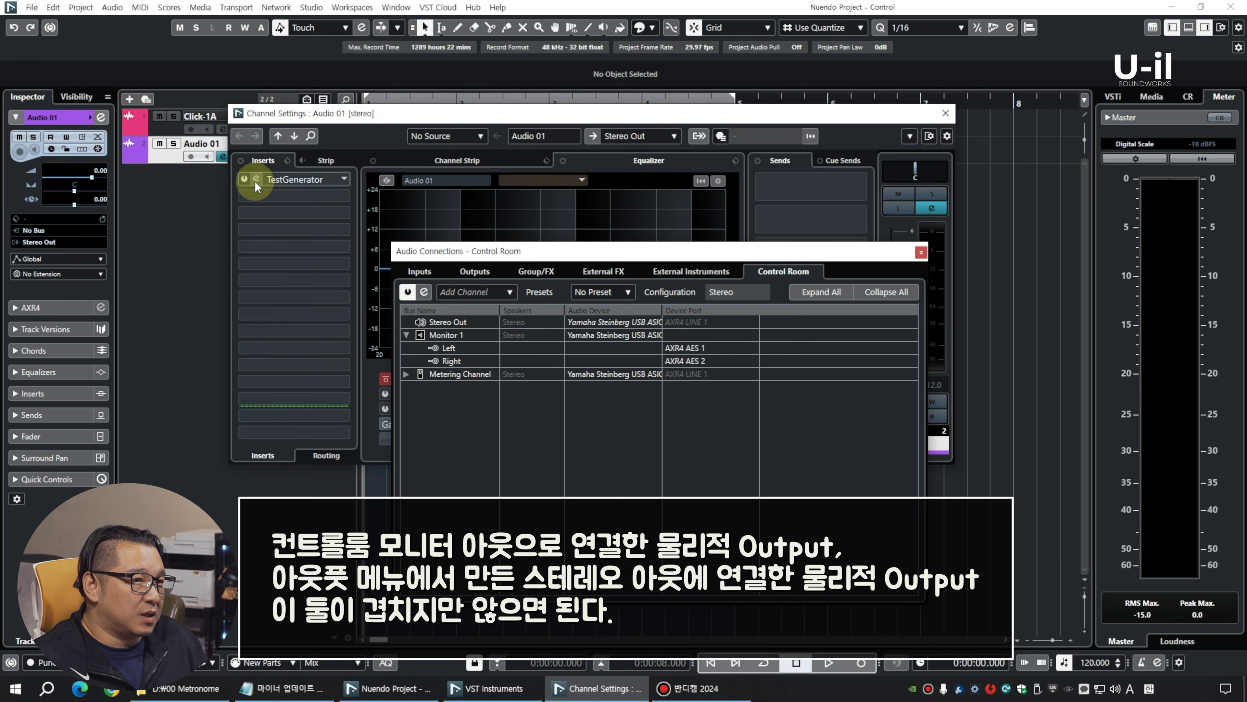
# Step: Open the TestGenerator insert on Audio 01, set its sine tone to 1 kHz, and close the audio connections and channel settings
pyautogui.click(256, 179)
pyautogui.moveTo(628, 338); pyautogui.dragTo(218, 180)
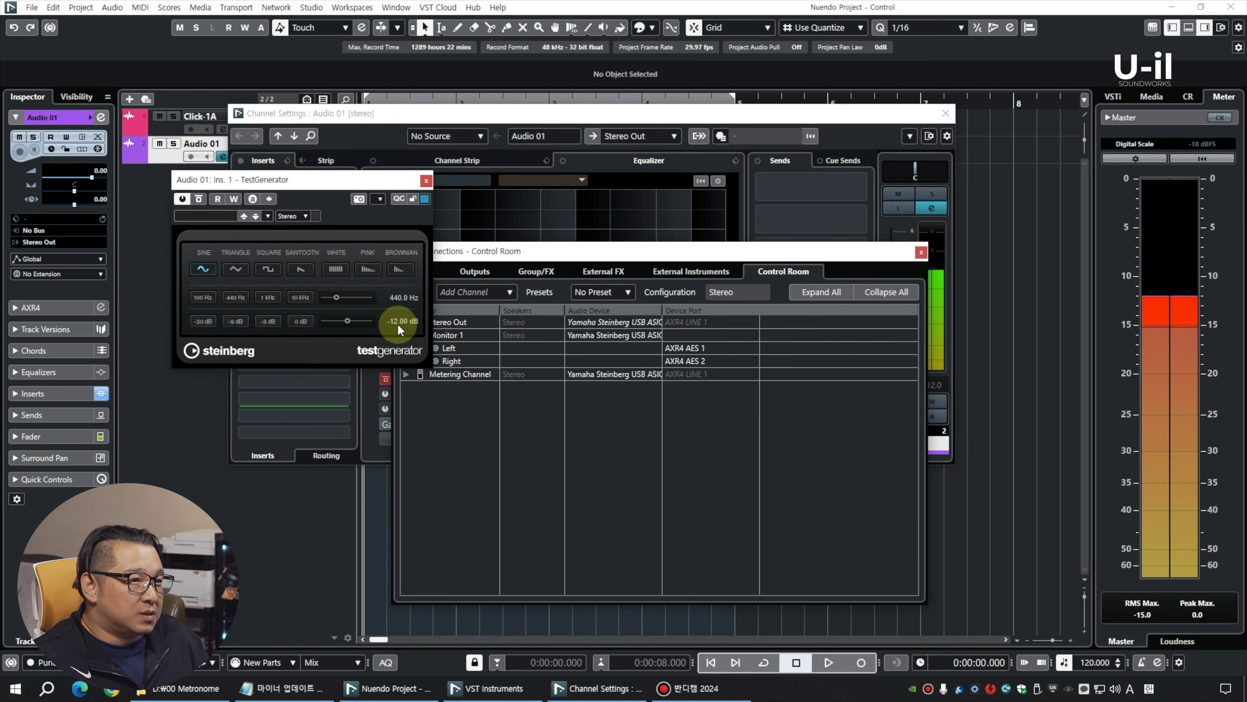
pyautogui.click(267, 298)
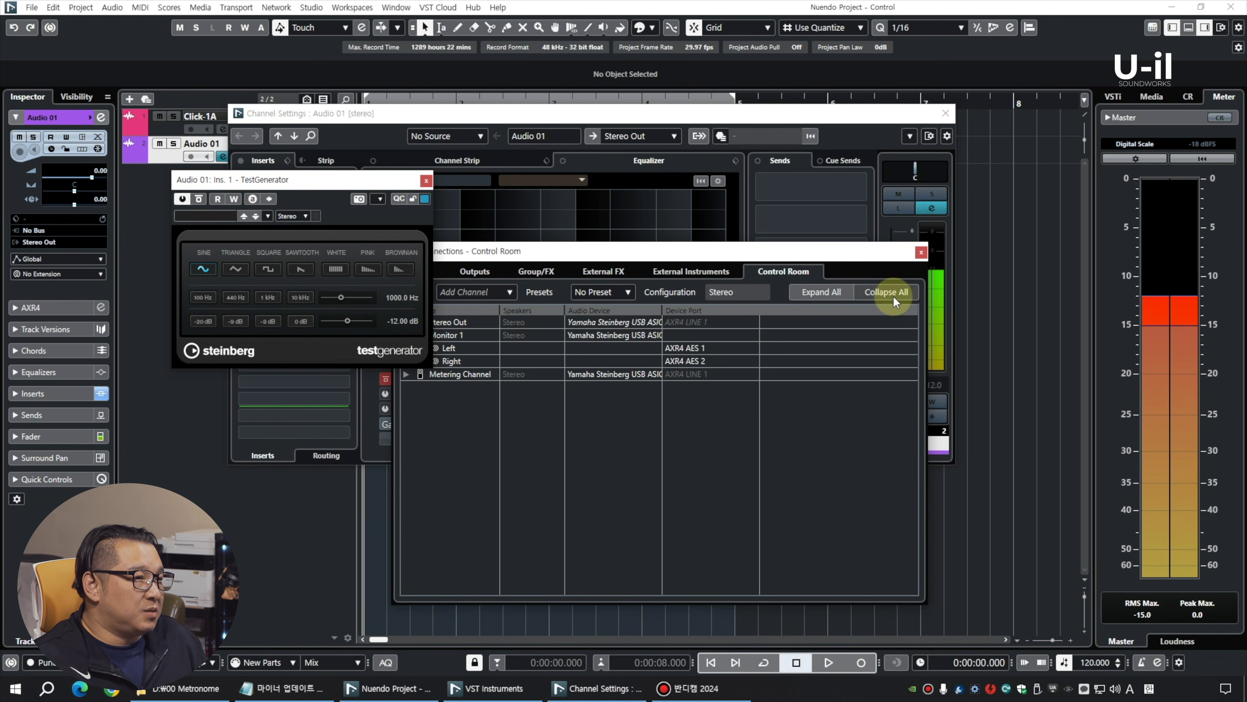
pyautogui.click(921, 251)
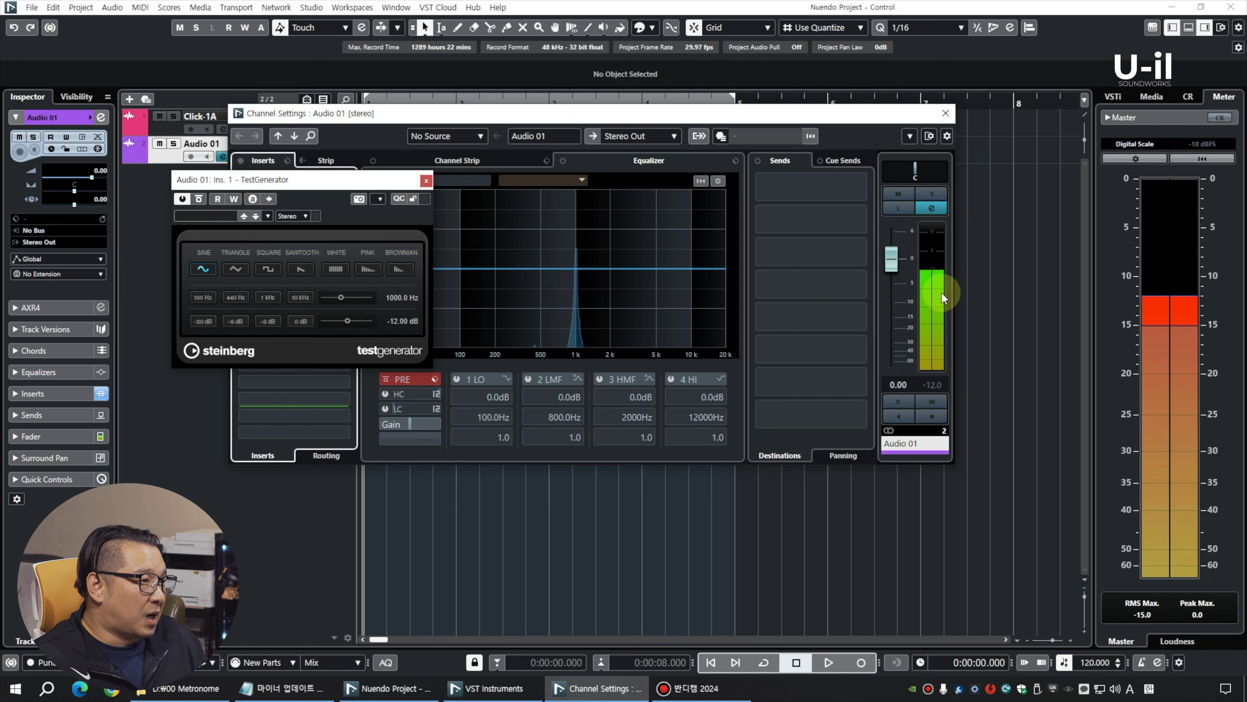
pyautogui.click(946, 113)
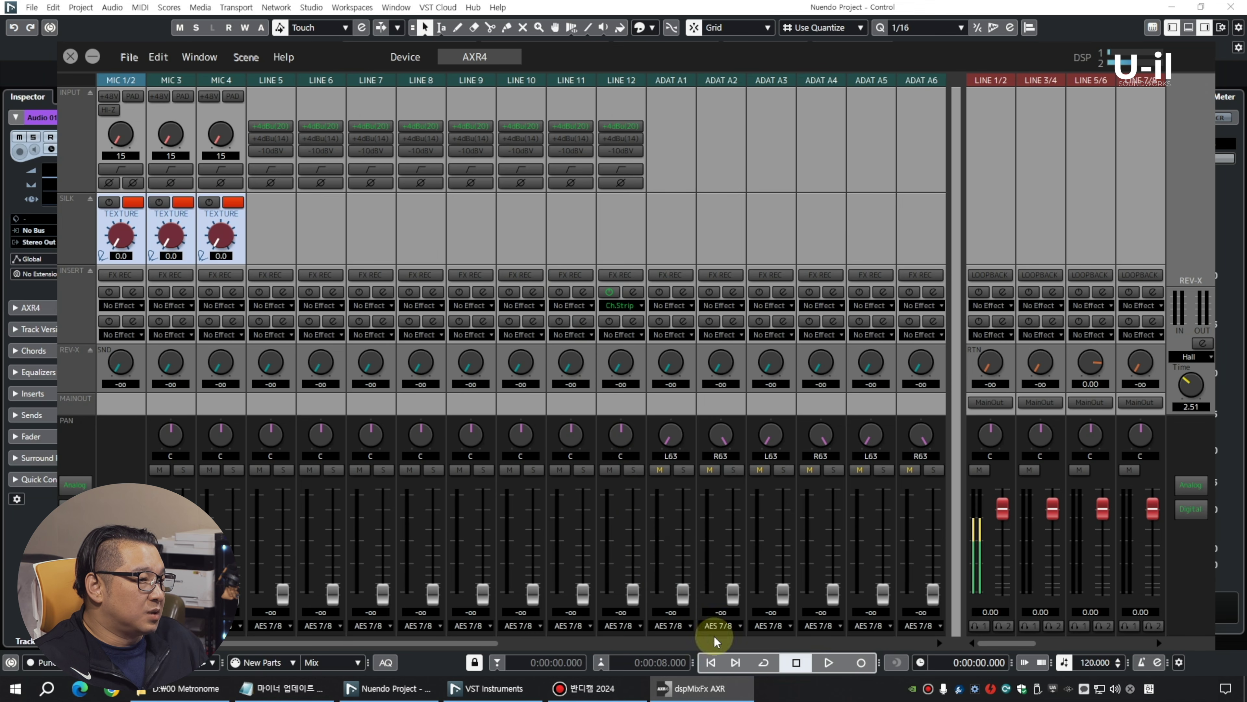
# Step: Inspect the interface's mixer channels in dspMixFx AXR
pyautogui.moveTo(457, 642); pyautogui.dragTo(783, 632)
pyautogui.click(736, 634)
pyautogui.click(729, 565)
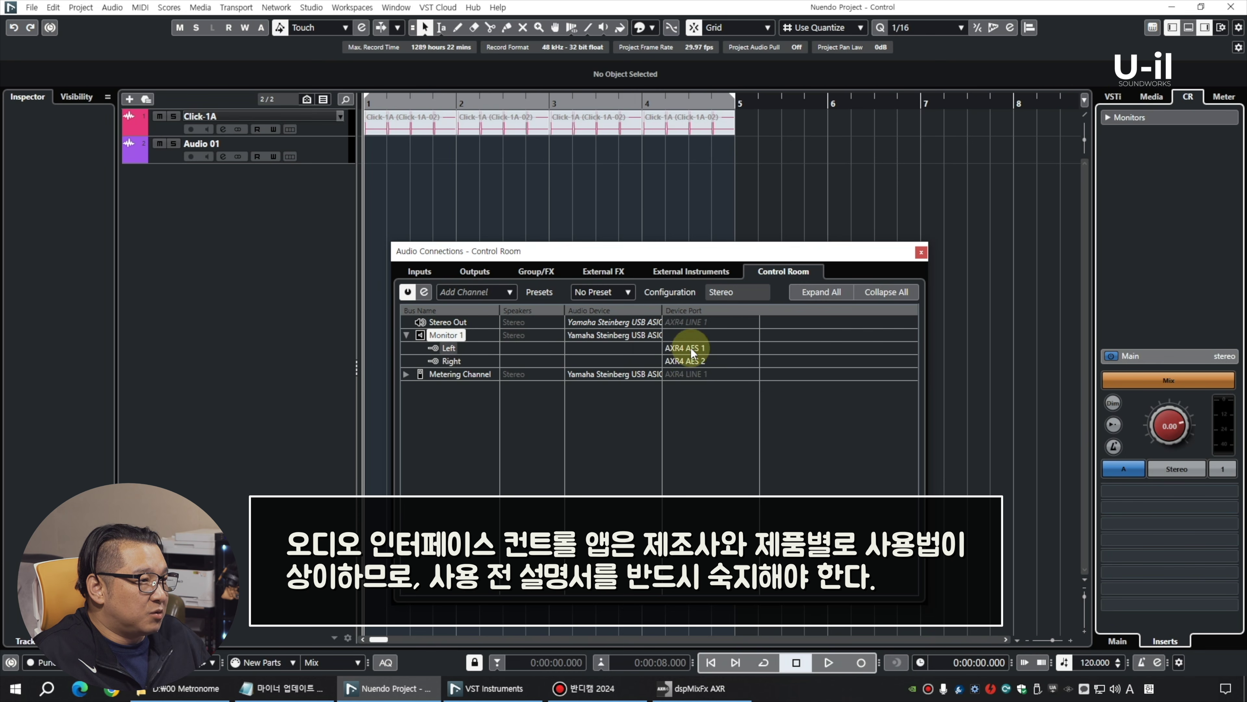
# Step: Add a stereo cue channel to the Control Room and expand its left and right ports
pyautogui.click(499, 290)
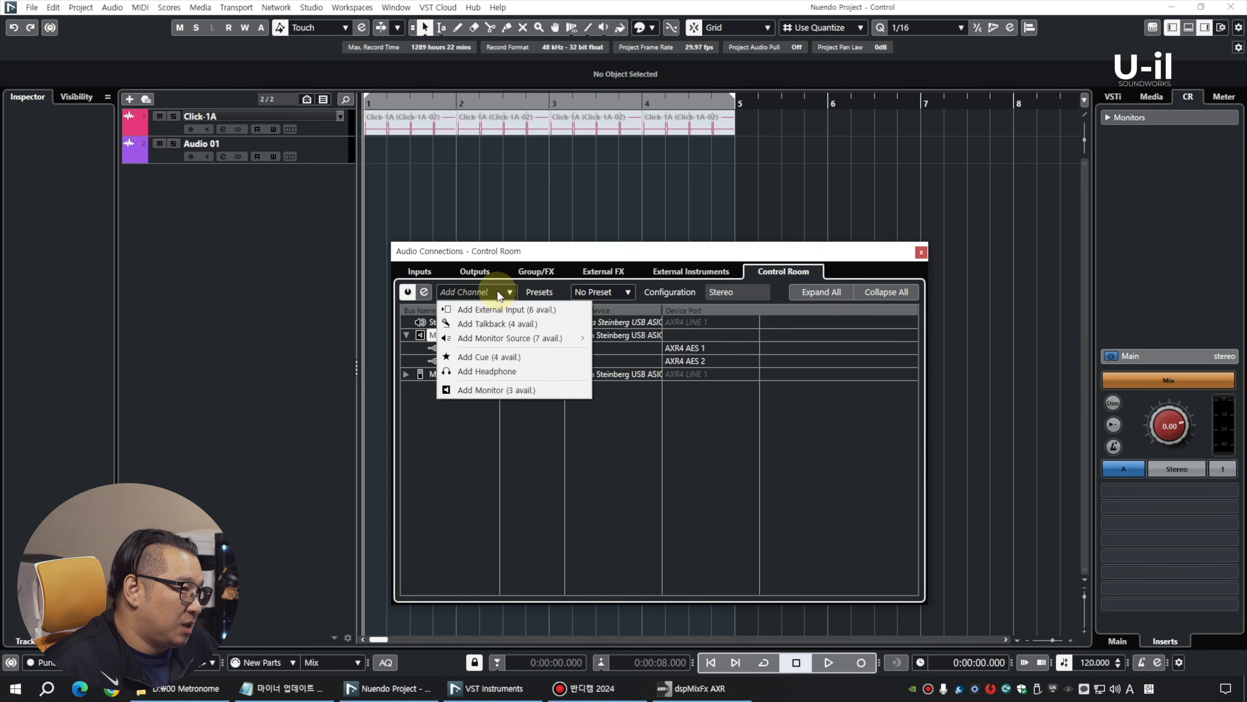
pyautogui.click(469, 359)
pyautogui.click(611, 371)
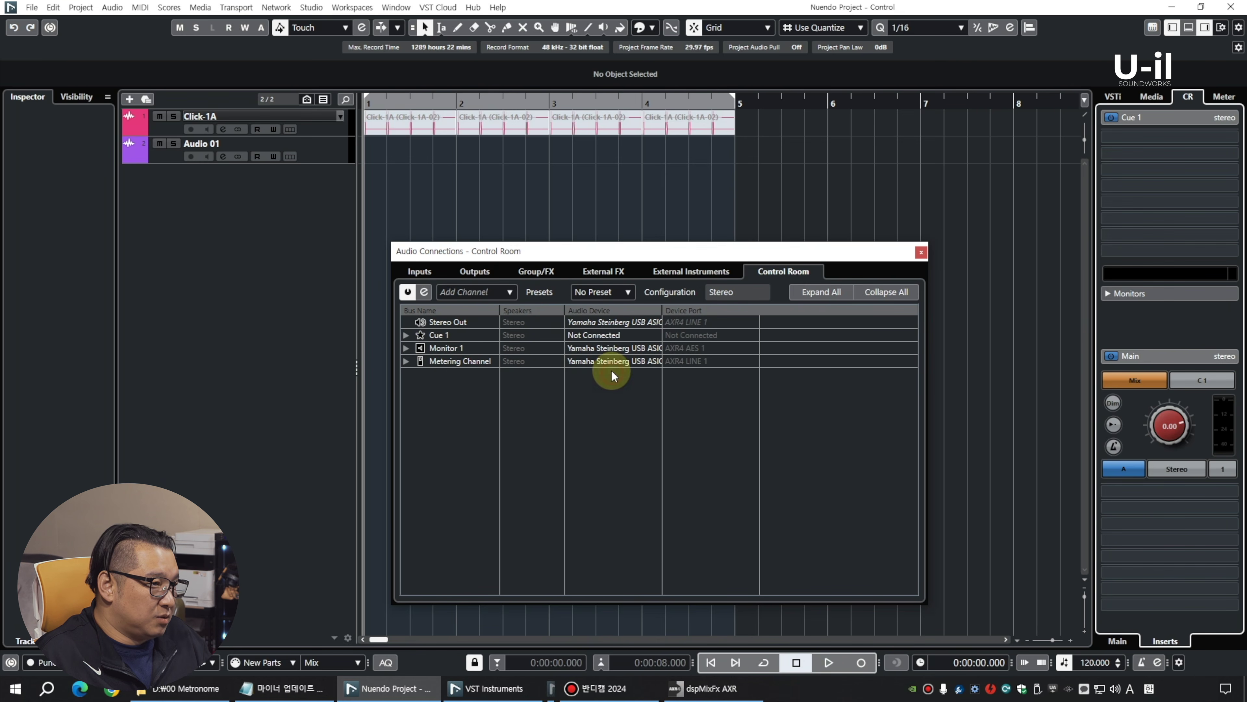
pyautogui.click(406, 334)
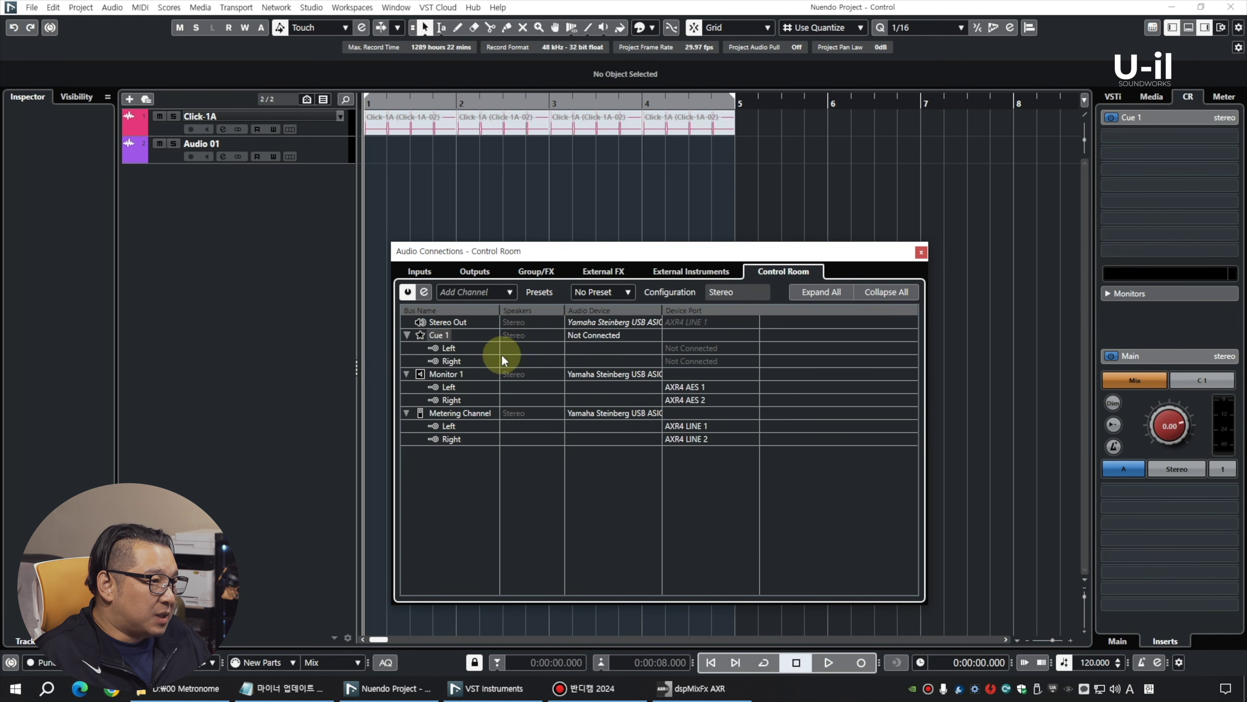
# Step: Route Cue 1's left and right to AXR4 AES 3 and AXR4 AES 4
pyautogui.click(673, 350)
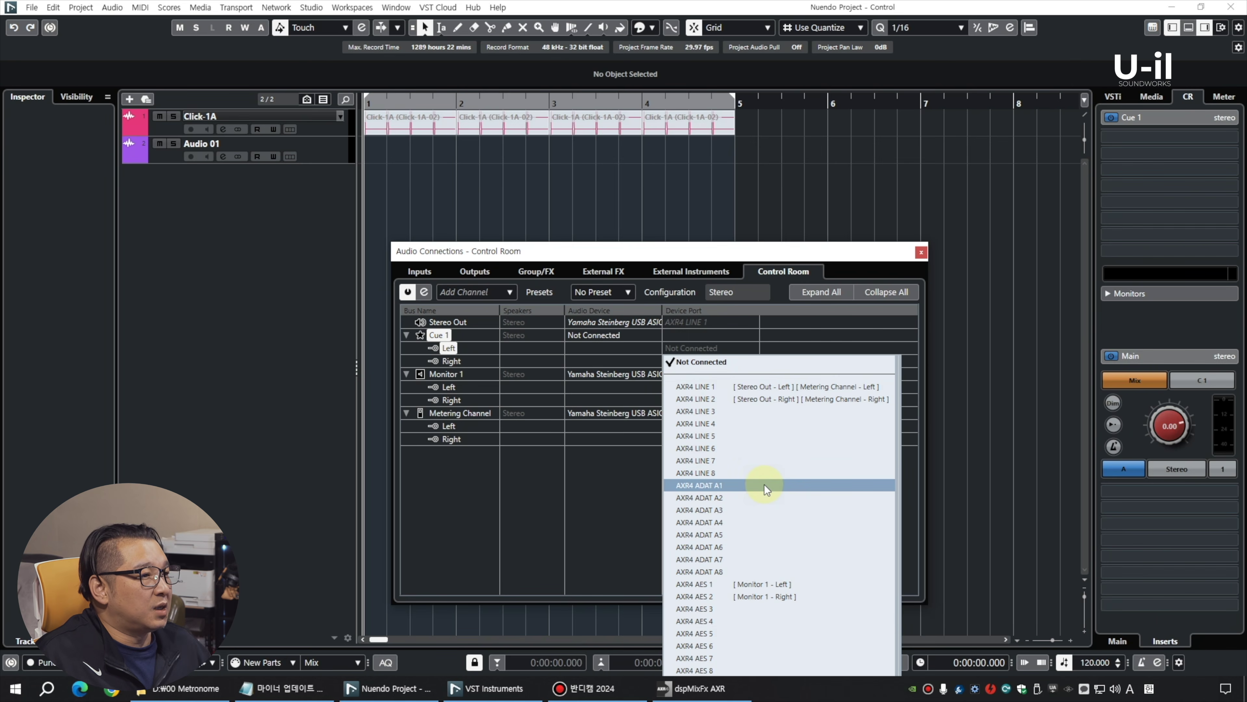
pyautogui.click(774, 606)
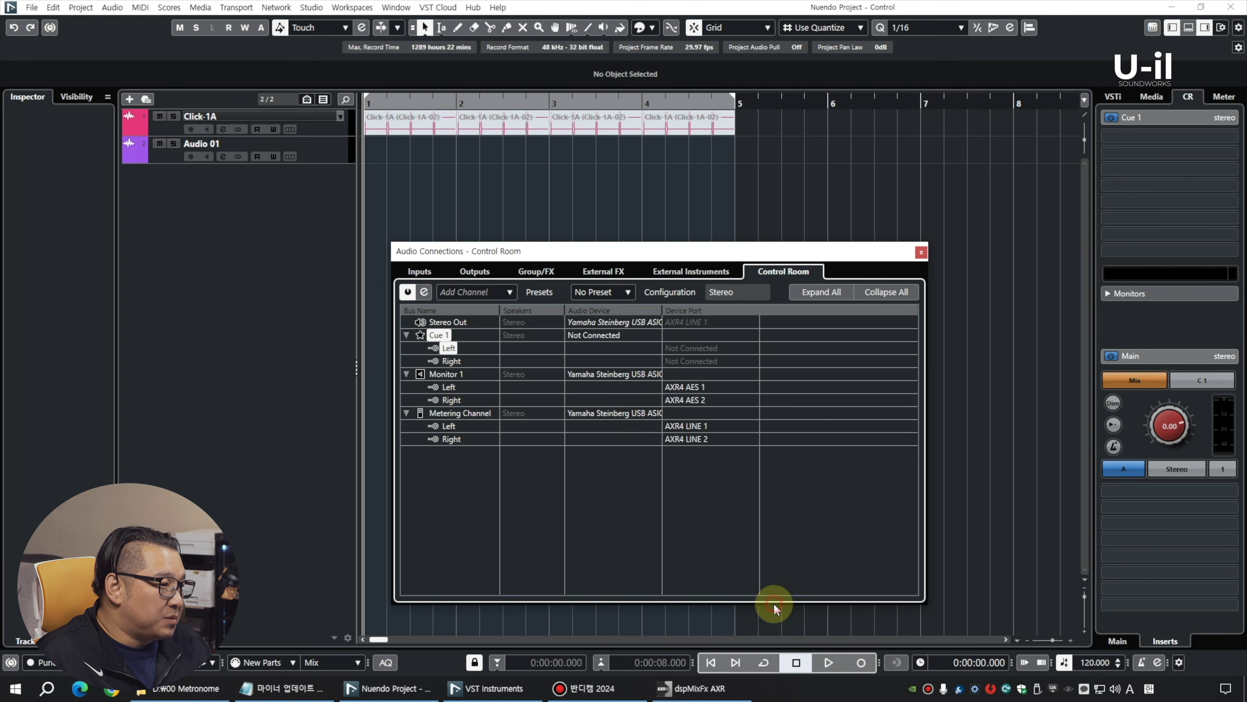
pyautogui.click(702, 364)
pyautogui.click(757, 636)
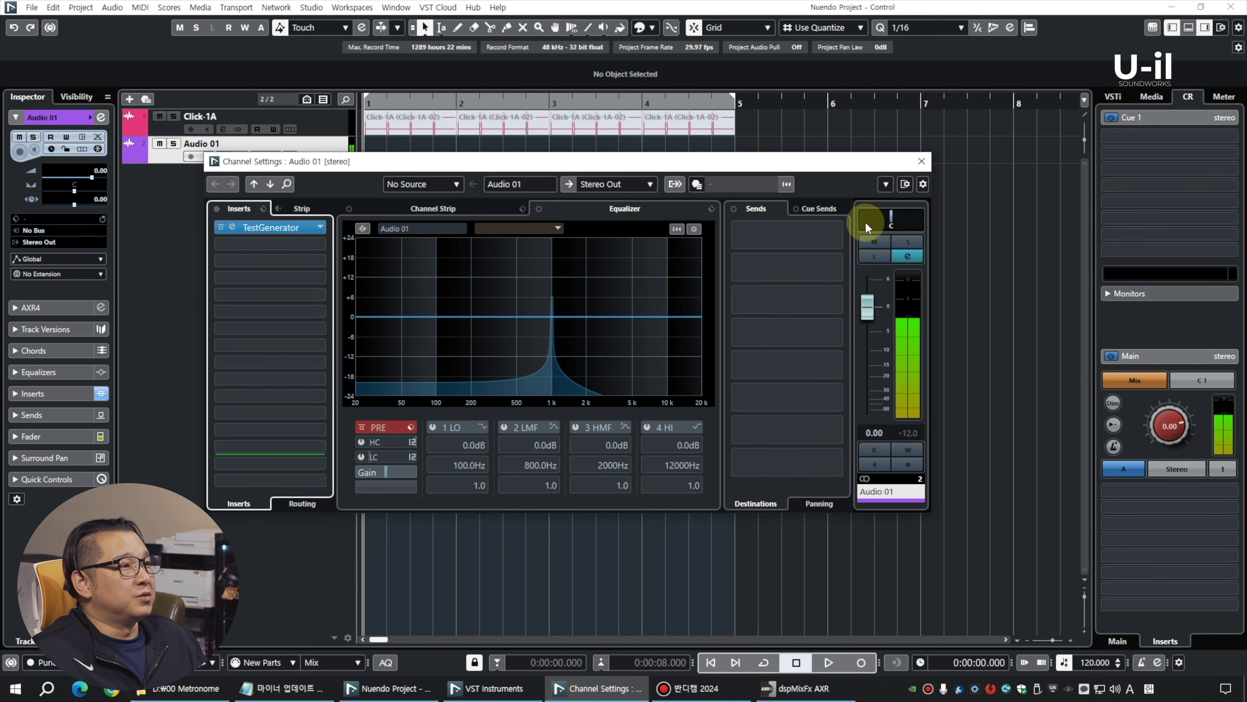
# Step: Show Audio 01's cue sends and activate its send to Cue 1 at a level of 0
pyautogui.click(811, 207)
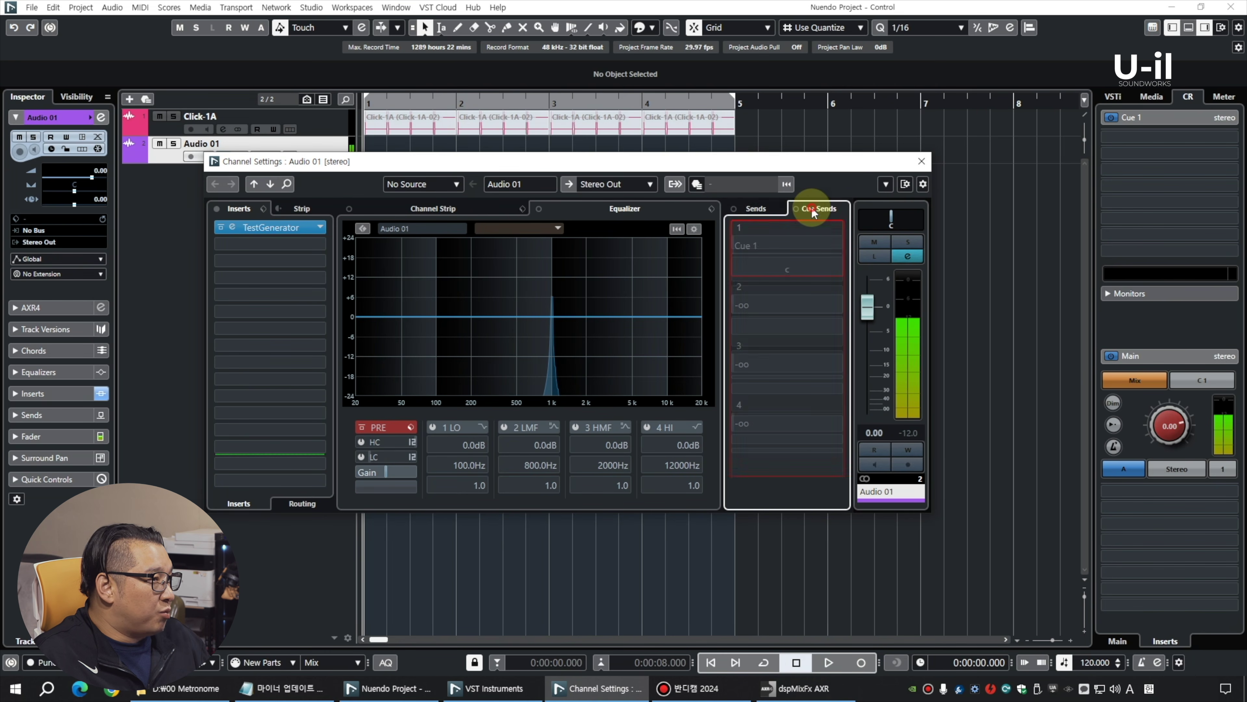
pyautogui.click(825, 207)
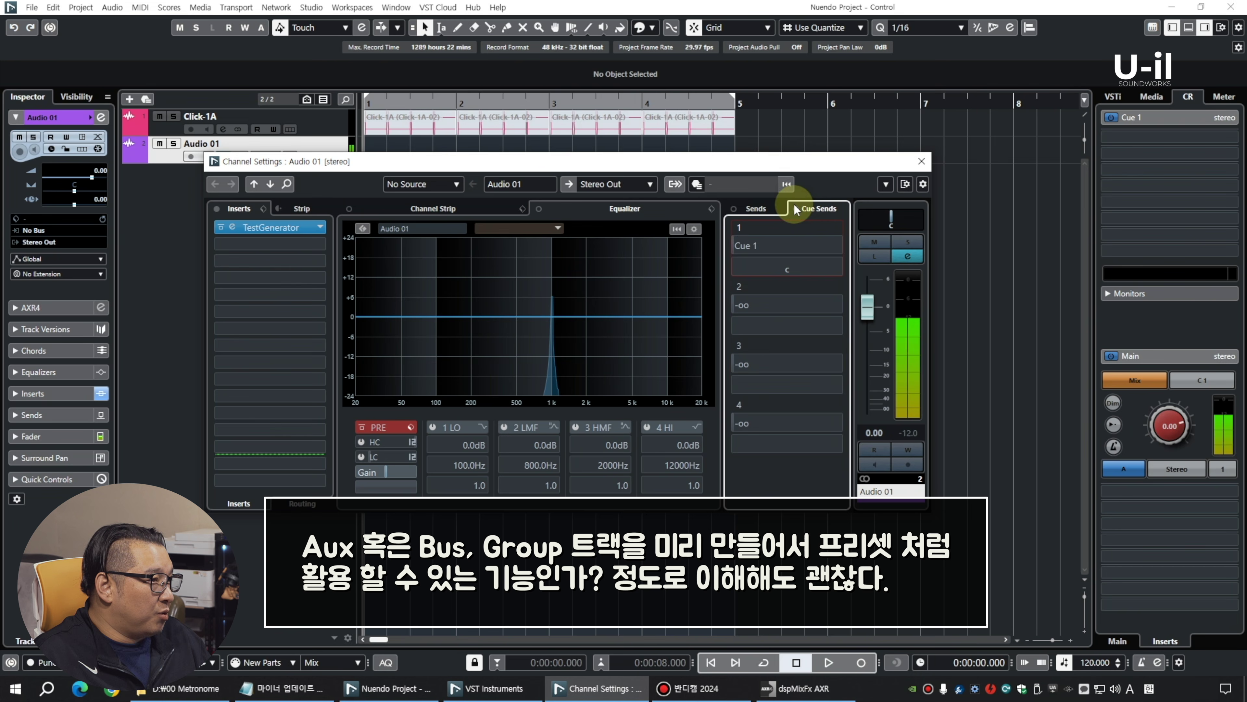
pyautogui.click(735, 247)
pyautogui.write('0')
pyautogui.press('Return')
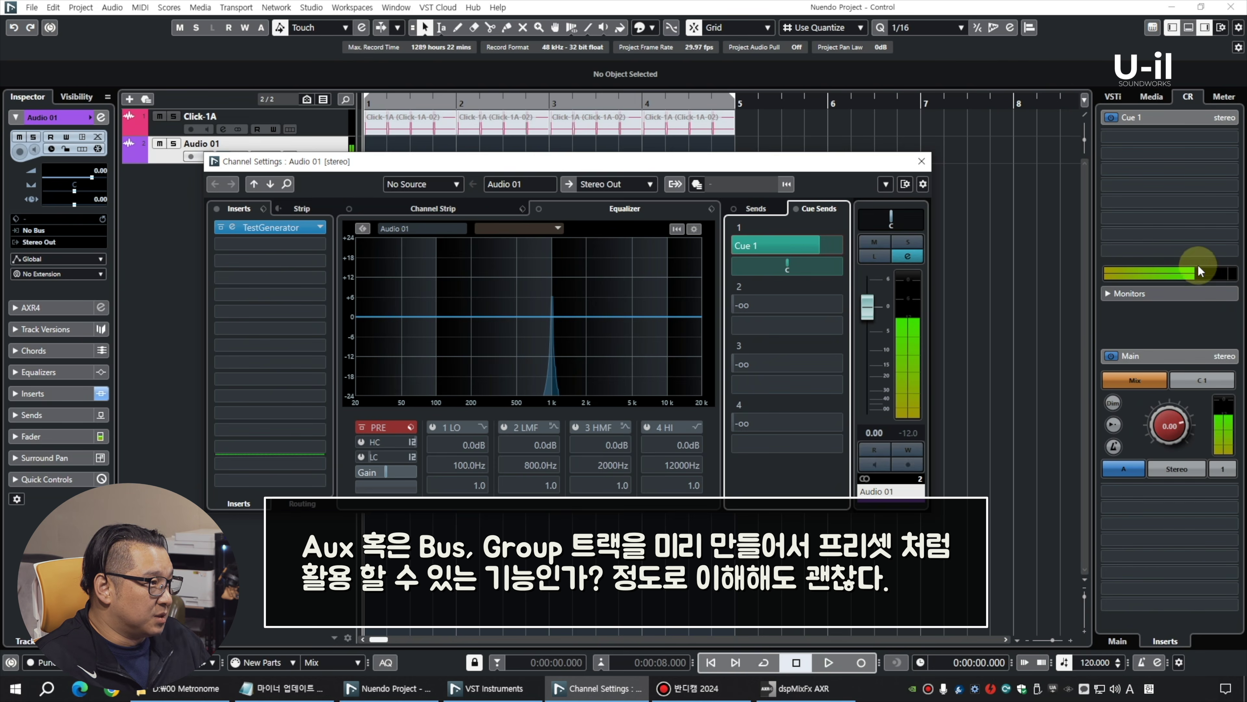
# Step: Toggle Audio 01's Cue 1 send on and off again, leaving it inactive, and close the channel settings
pyautogui.press('F4')
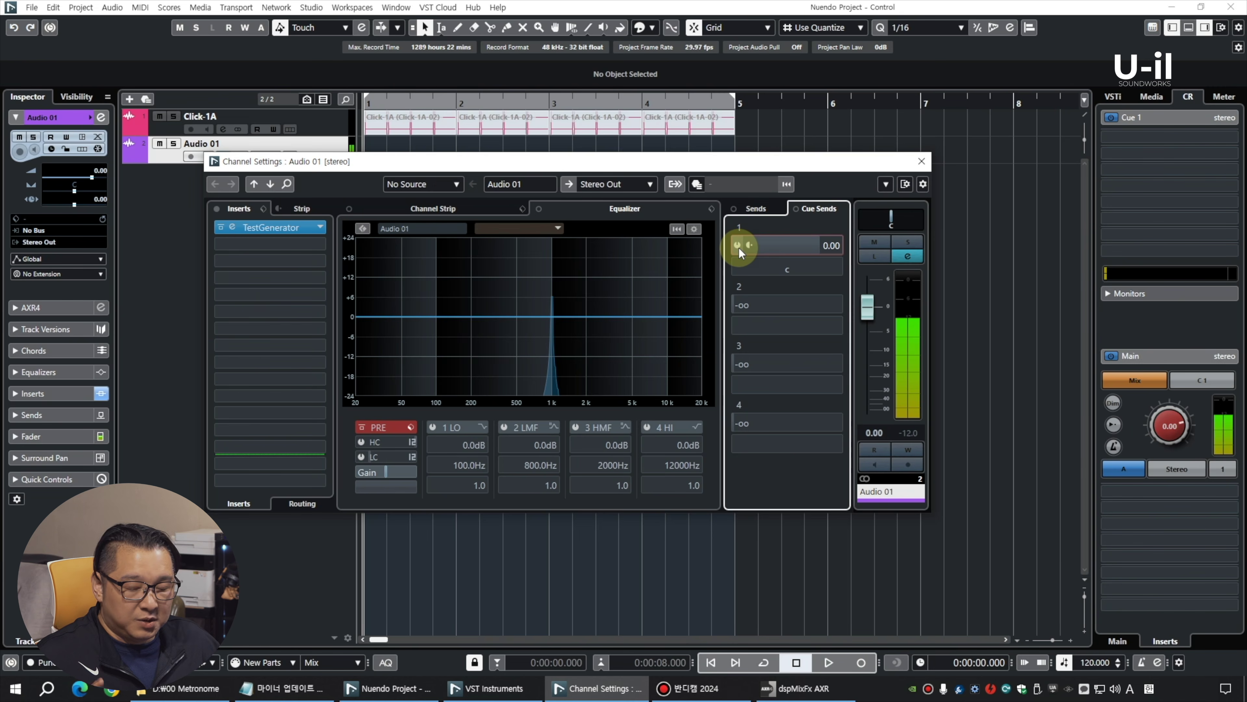
pyautogui.click(737, 245)
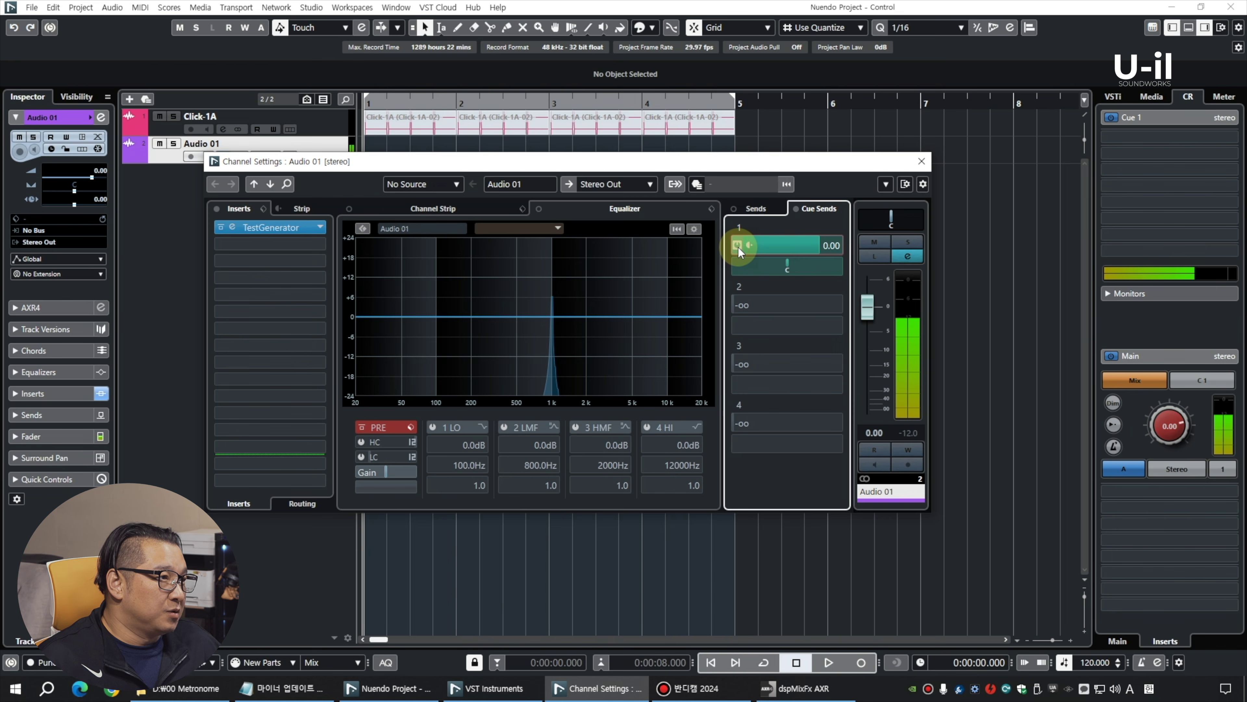
pyautogui.click(737, 245)
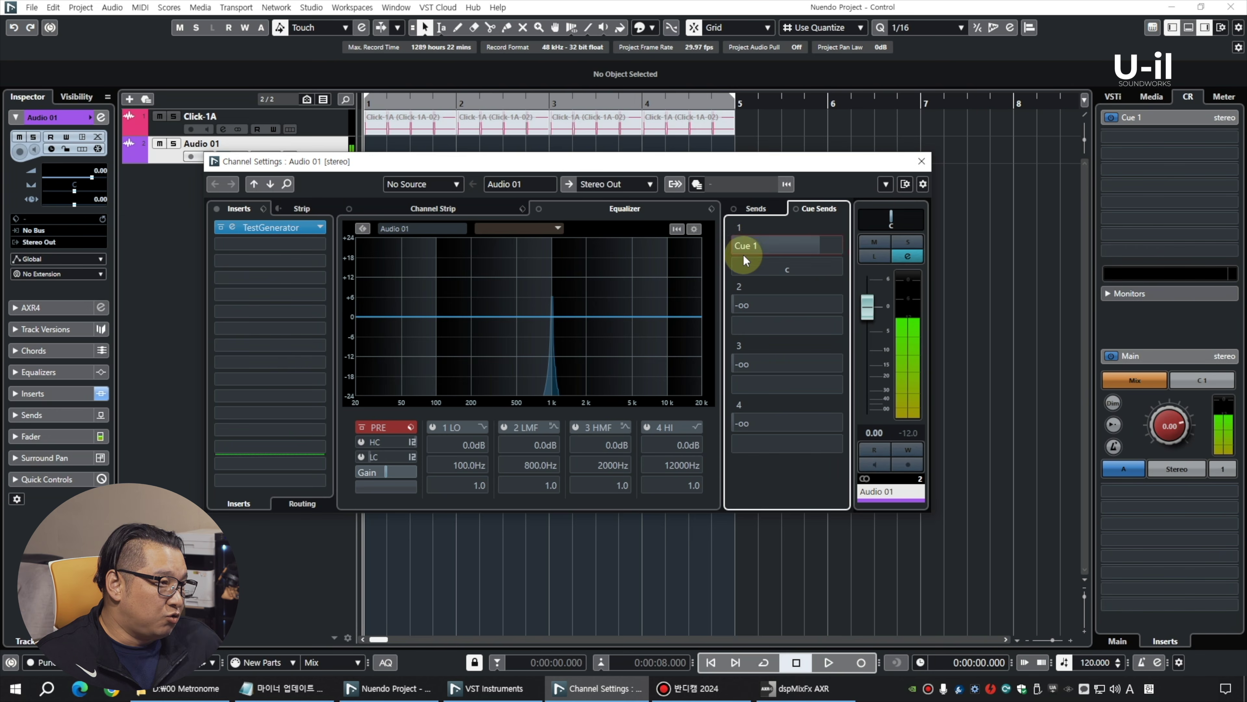
pyautogui.press('Escape')
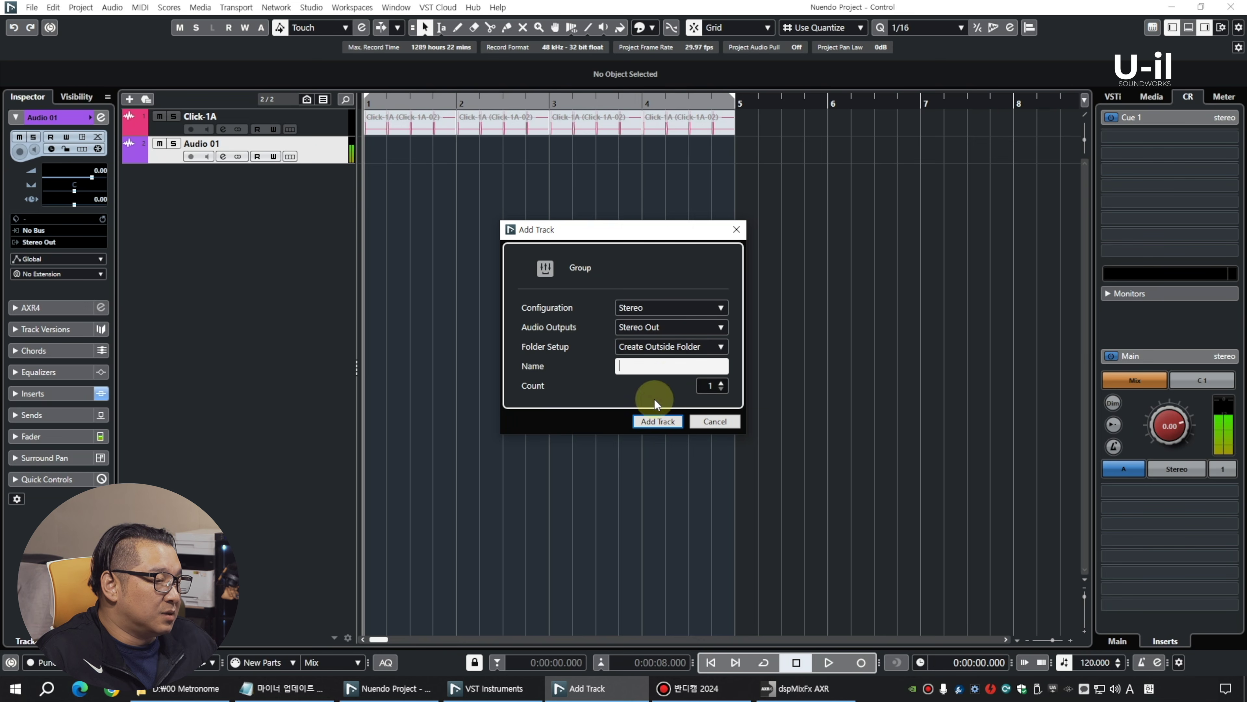
# Step: Add one stereo group track outside any folder, output to Stereo Out, and look at its output choices
pyautogui.click(657, 421)
pyautogui.click(63, 205)
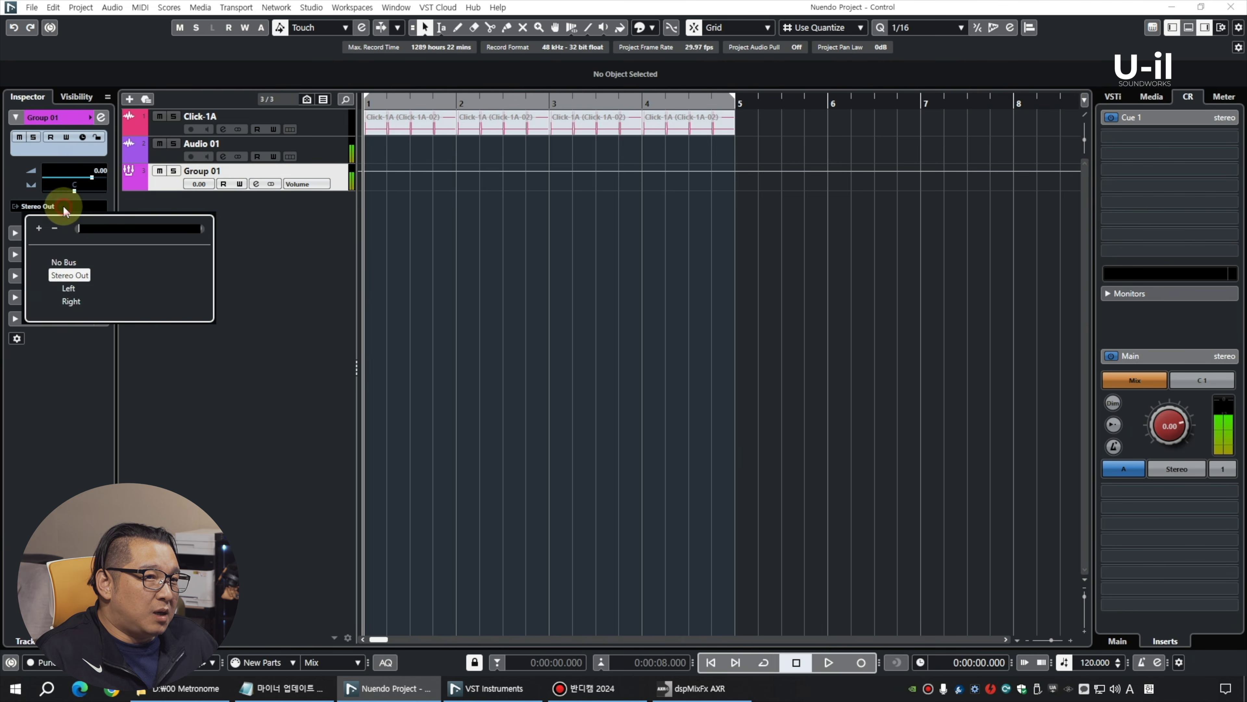
pyautogui.click(326, 271)
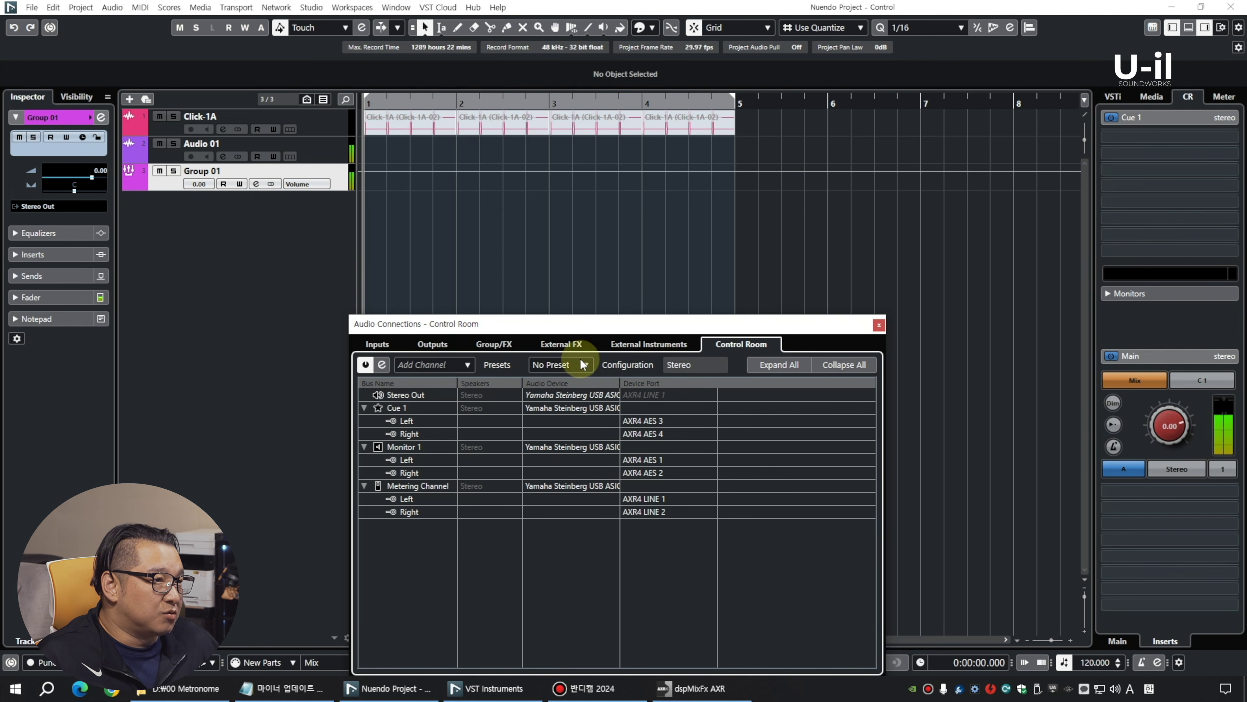
# Step: Add a second stereo output bus and route its left and right to AXR4 AES 3 and AXR4 AES 4, ending Cue 1's exclusive connection
pyautogui.click(432, 344)
pyautogui.click(737, 364)
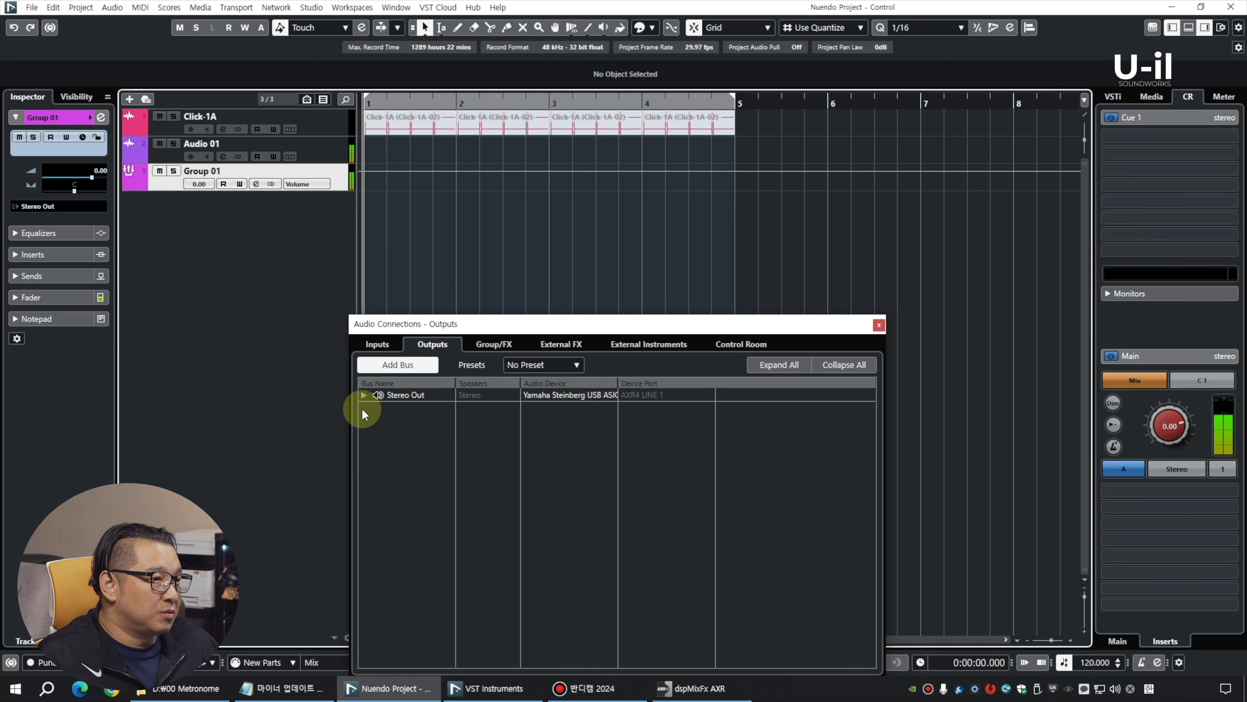
pyautogui.click(642, 446)
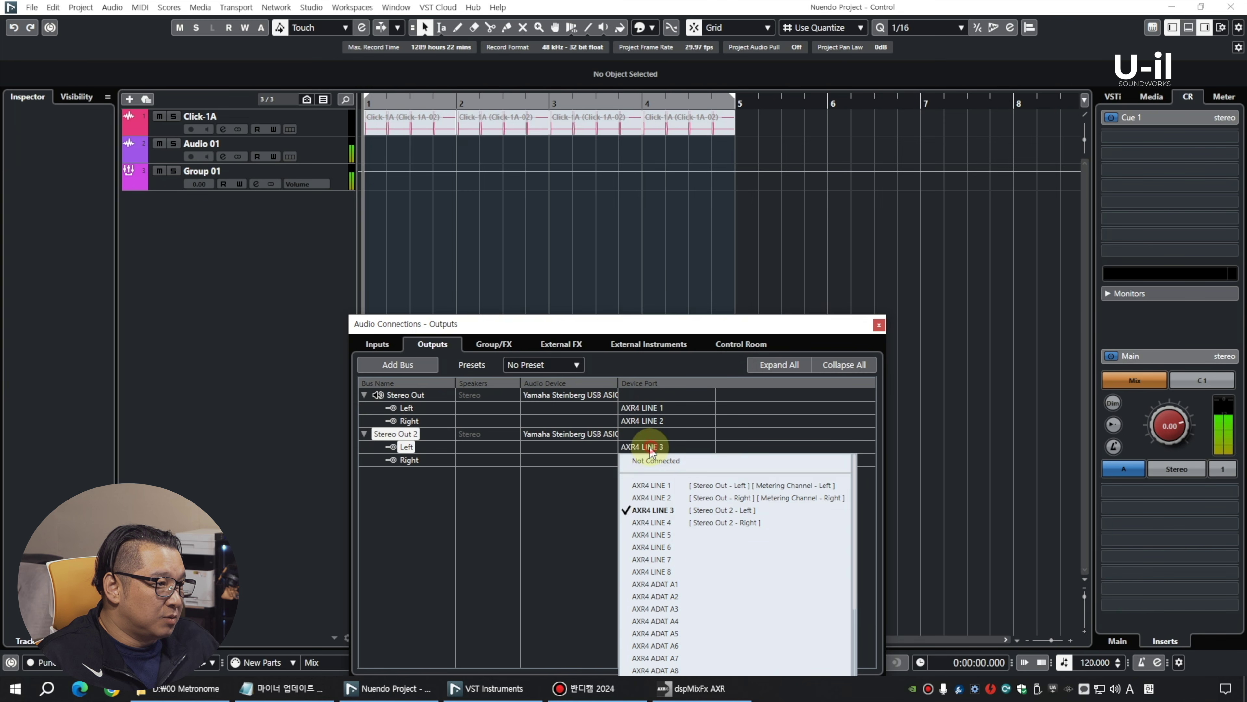
pyautogui.scroll(-5, 703, 577)
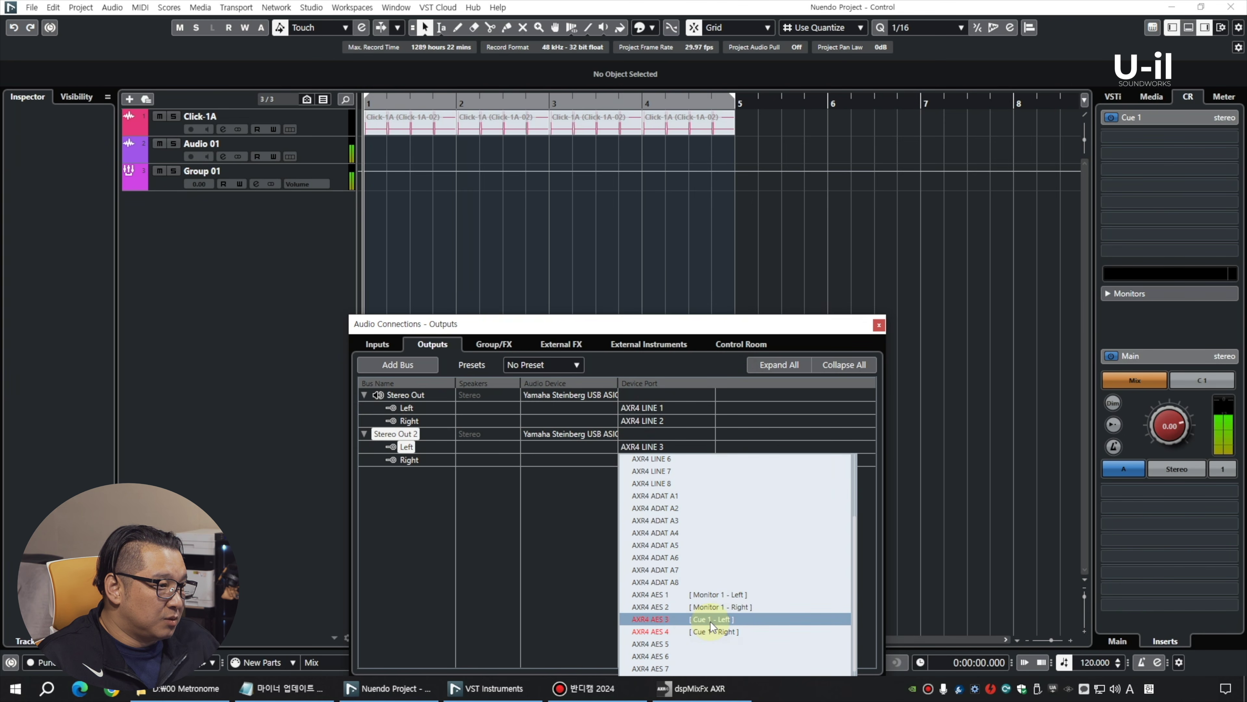
pyautogui.click(711, 620)
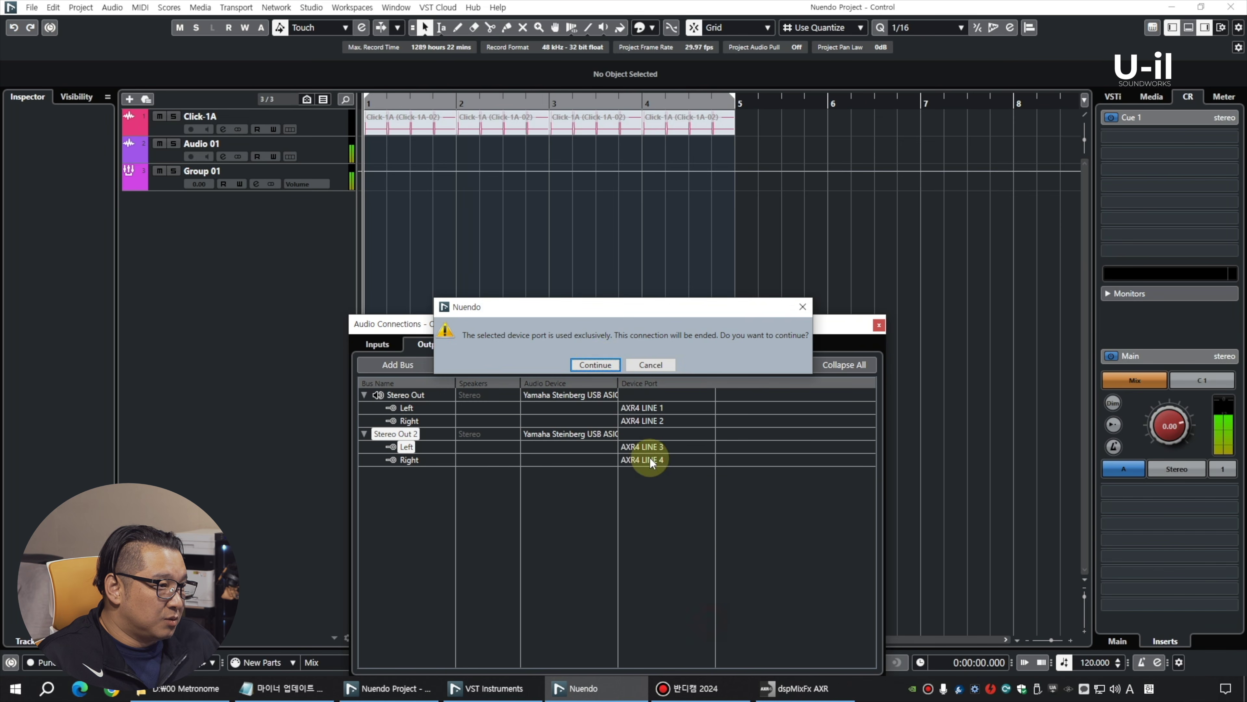
pyautogui.click(602, 364)
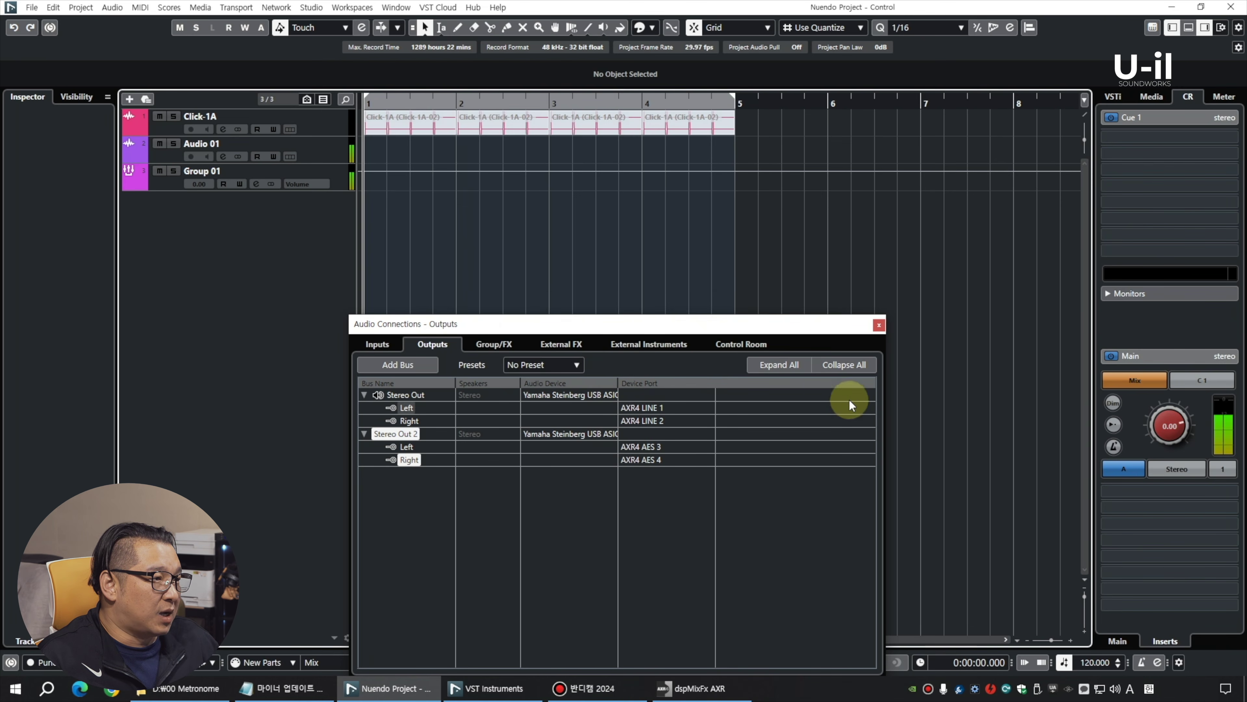
# Step: Look through the other audio connection categories and check Cue 1's port assignments in the Control Room
pyautogui.click(494, 344)
pyautogui.click(561, 344)
pyautogui.click(648, 344)
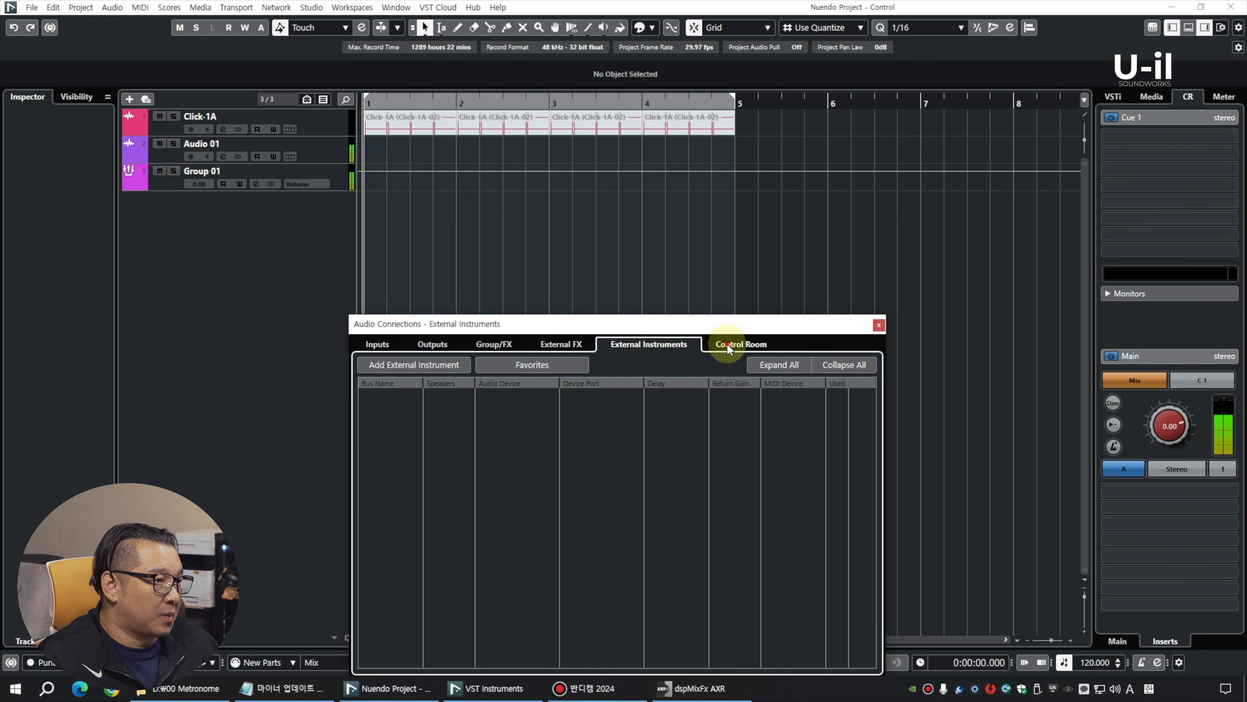
pyautogui.click(727, 344)
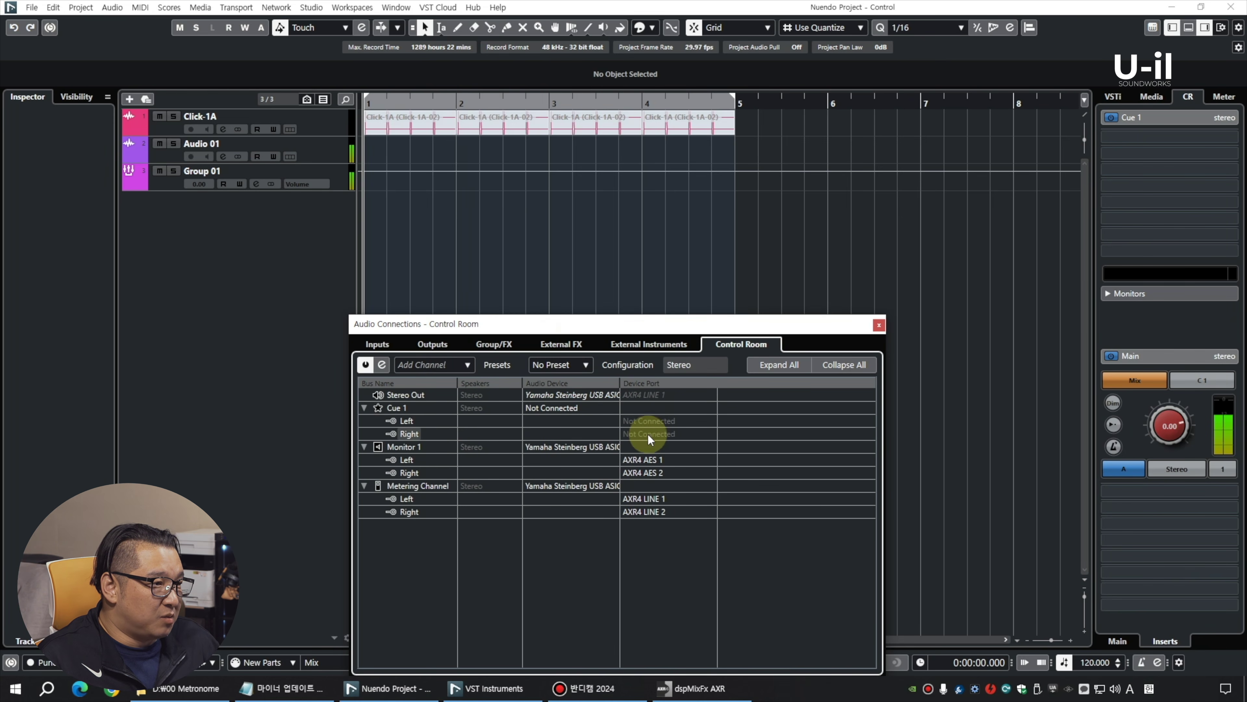
# Step: Close the audio connections and route Audio 01's output to Stereo Out
pyautogui.click(51, 209)
pyautogui.click(57, 244)
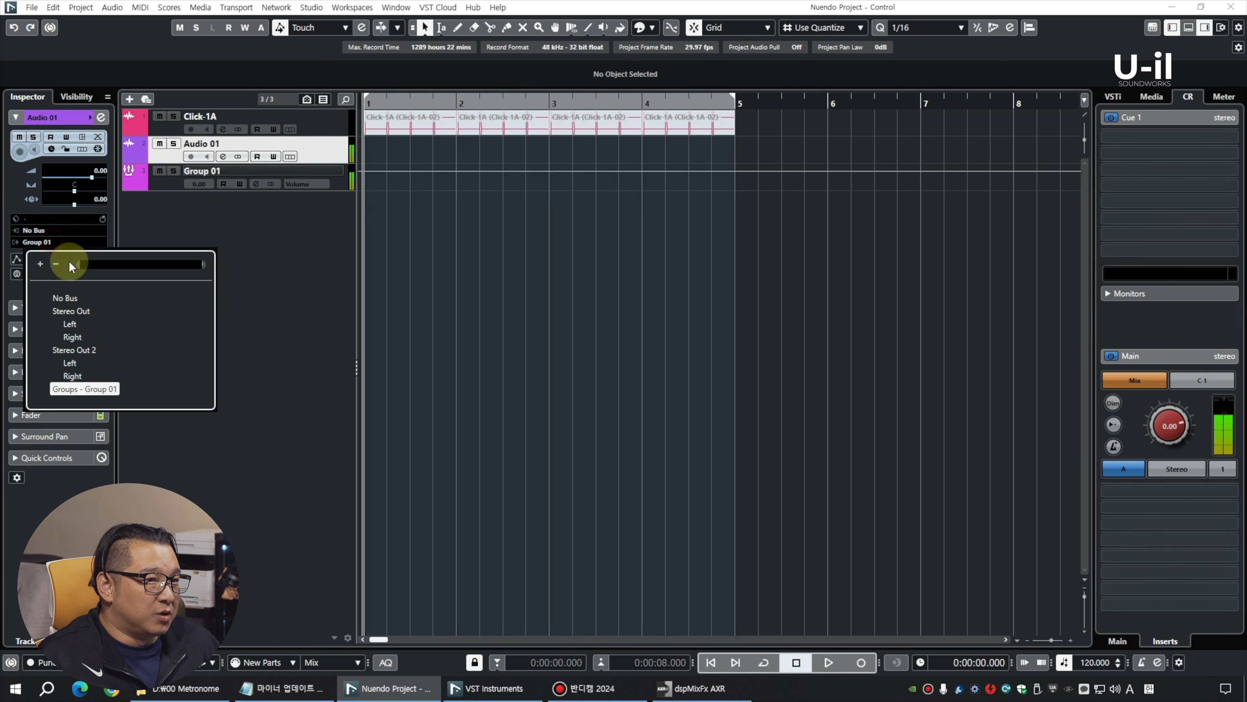
pyautogui.click(90, 311)
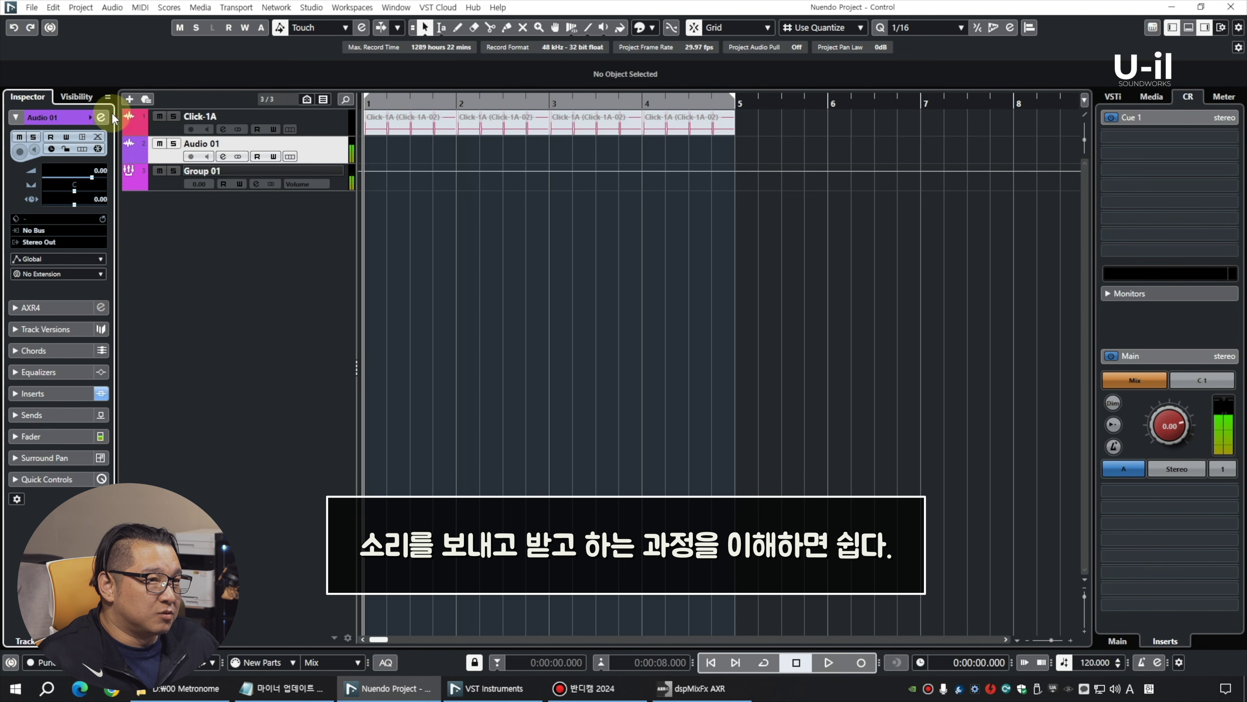
# Step: Open Audio 01's channel settings and add an active send to Group 01 at 0.00
pyautogui.click(101, 118)
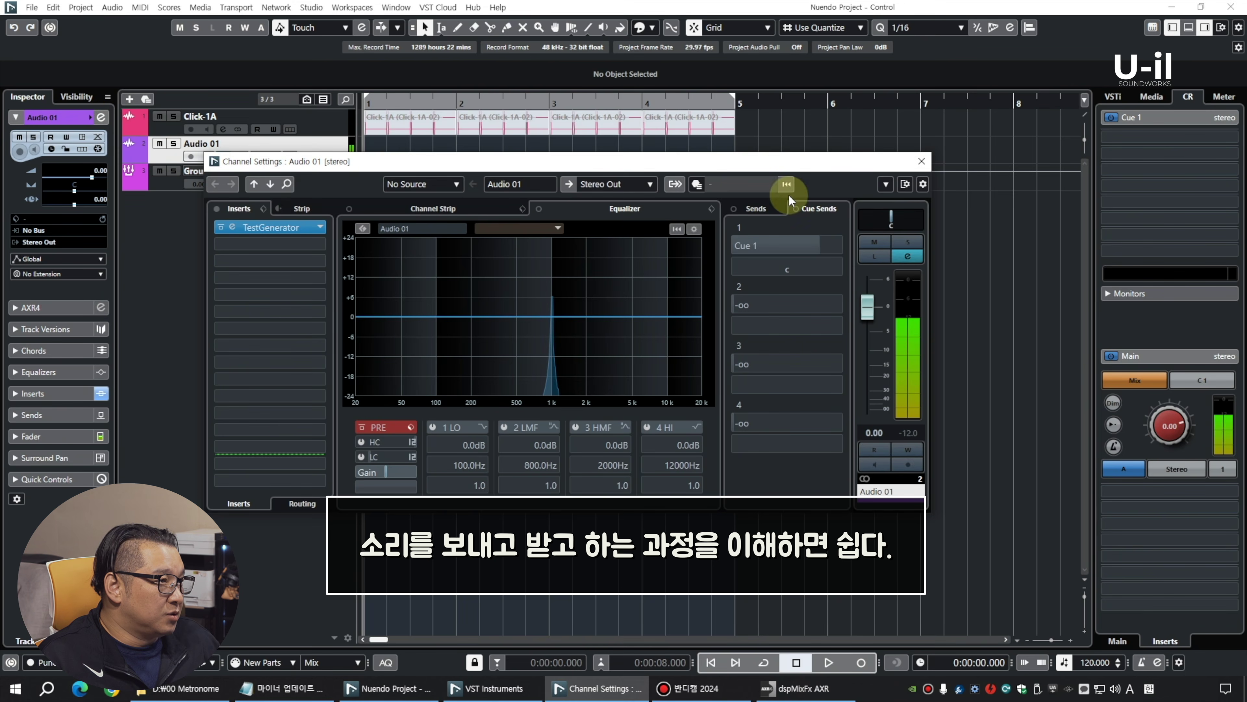
pyautogui.click(754, 208)
pyautogui.click(839, 236)
pyautogui.click(849, 248)
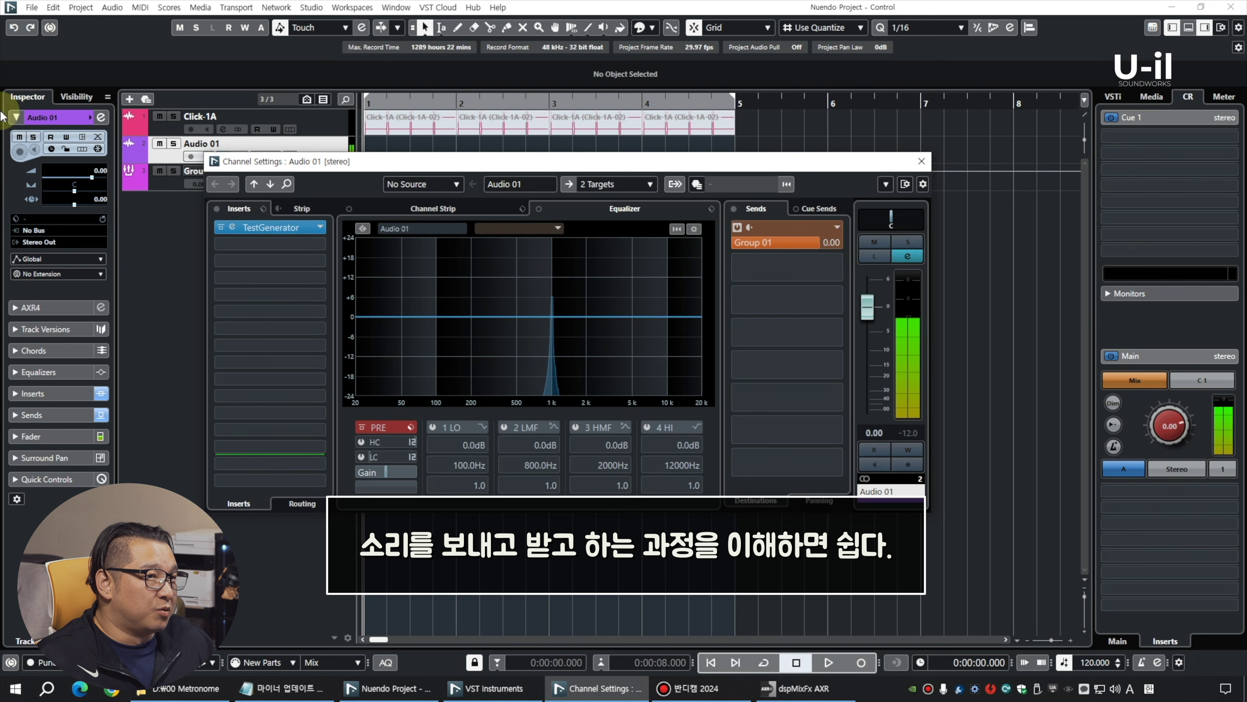
# Step: Route Group 01's output to Stereo Out 2 and mute the group track
pyautogui.click(163, 181)
pyautogui.click(39, 209)
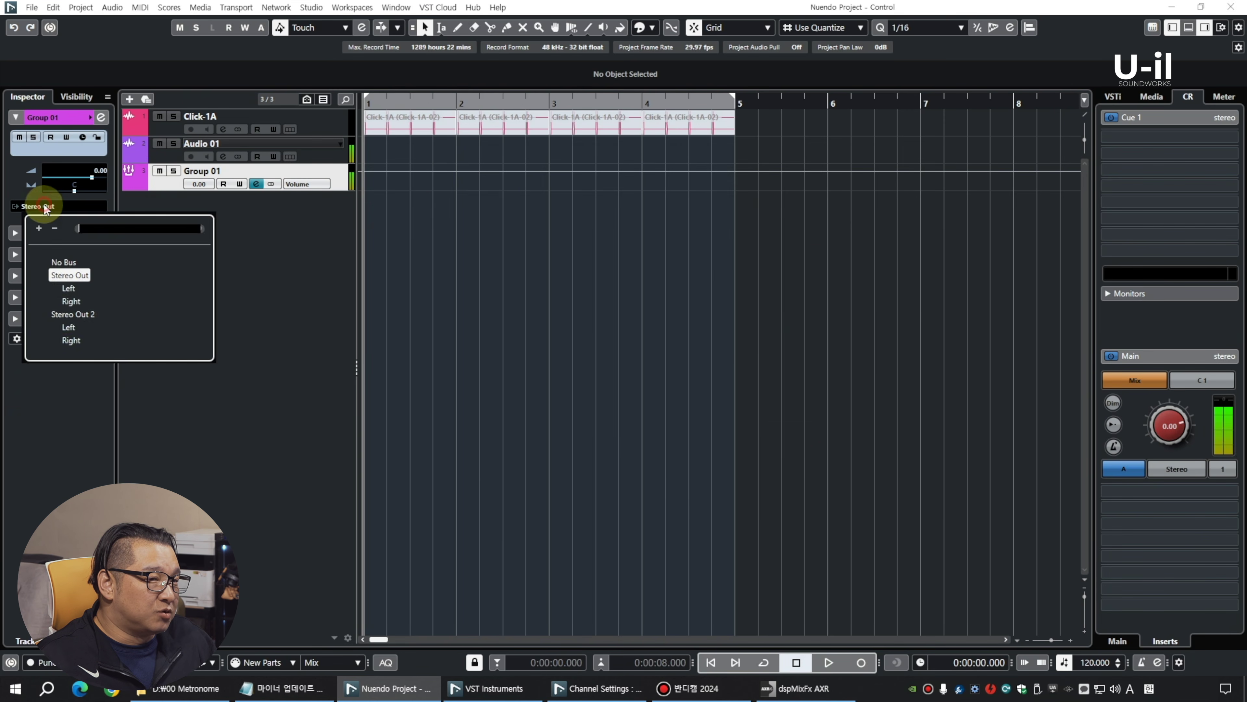
pyautogui.click(65, 316)
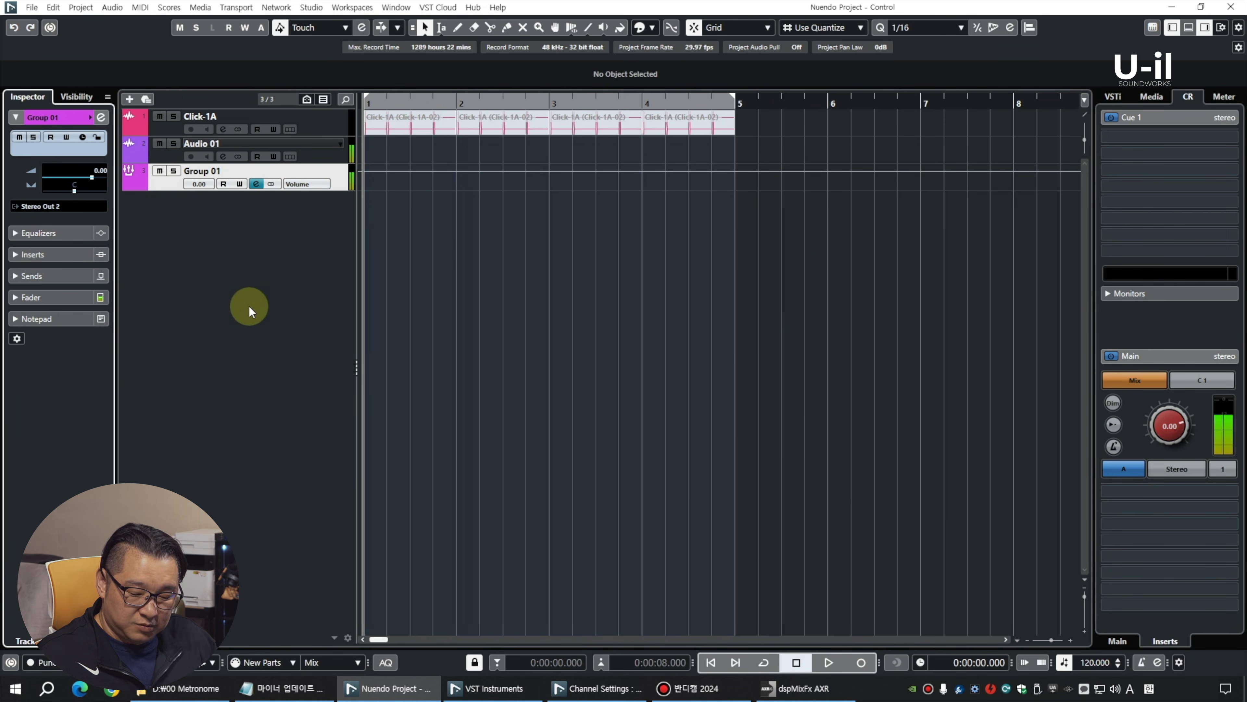
pyautogui.press('m')
# Step: Review the ports of both output buses and the Control Room channels, then close the open windows and select Audio 01
pyautogui.press('F4')
pyautogui.click(363, 316)
pyautogui.click(364, 303)
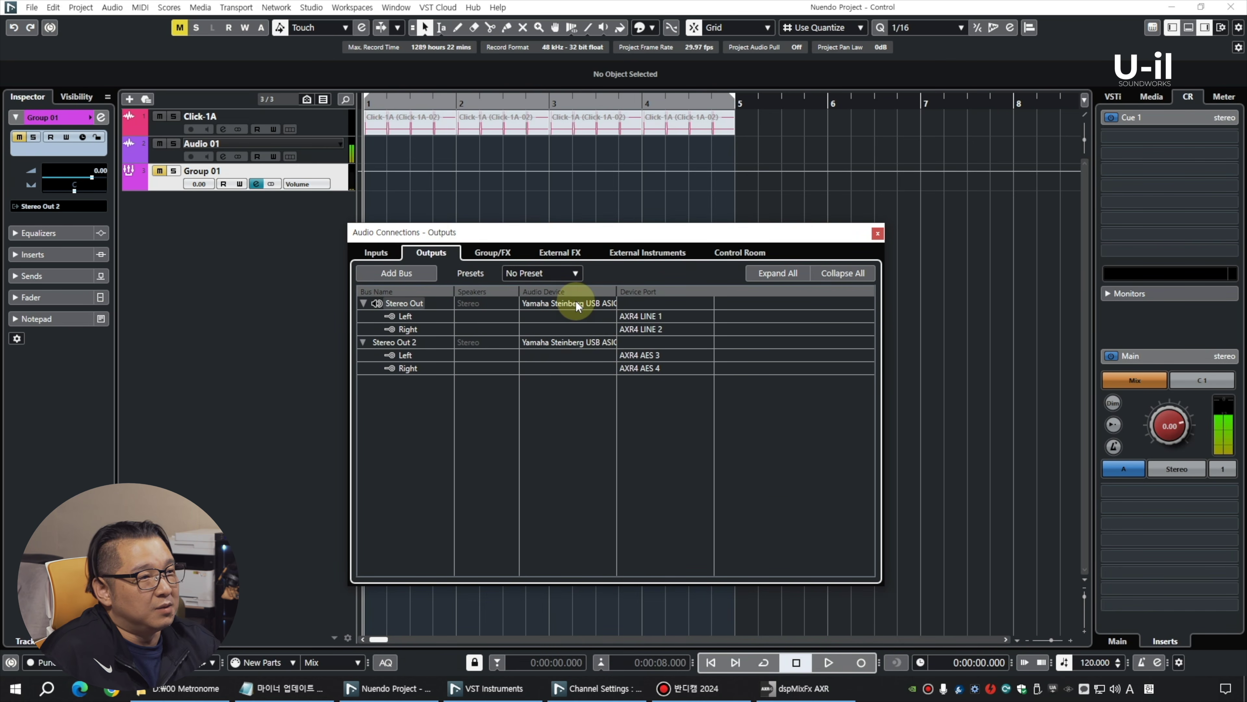
pyautogui.click(732, 252)
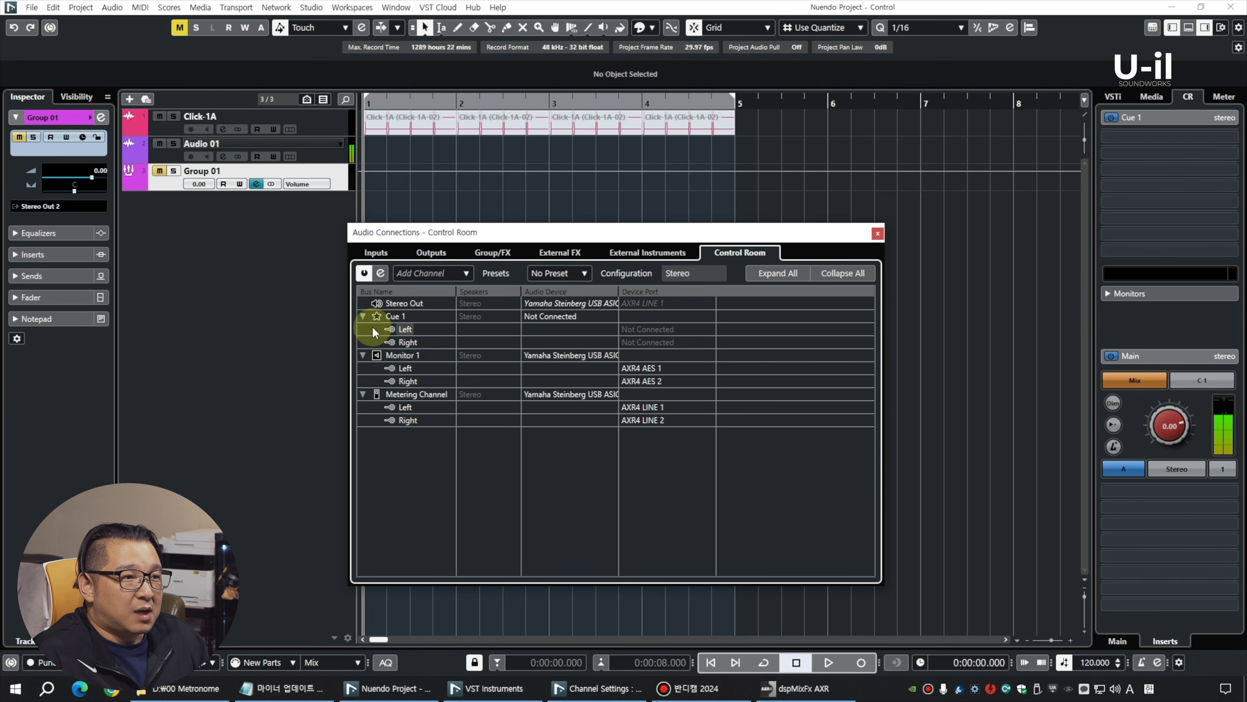
pyautogui.click(877, 233)
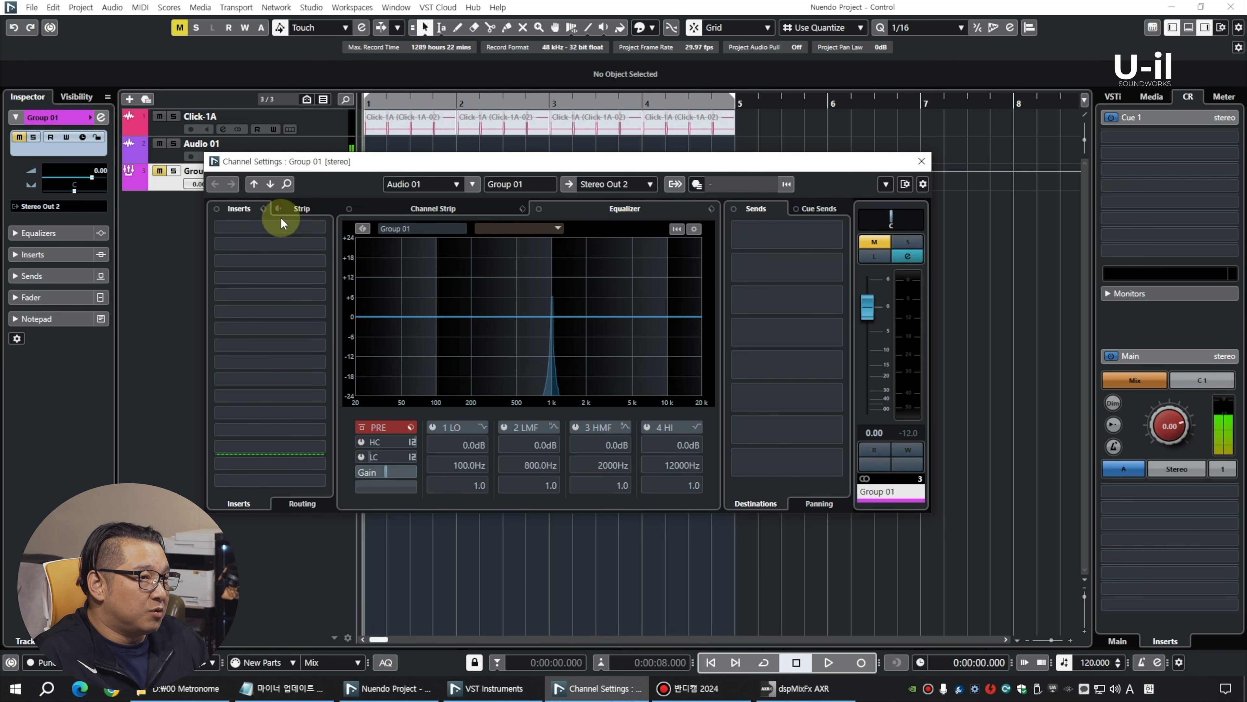
pyautogui.click(927, 163)
pyautogui.click(335, 154)
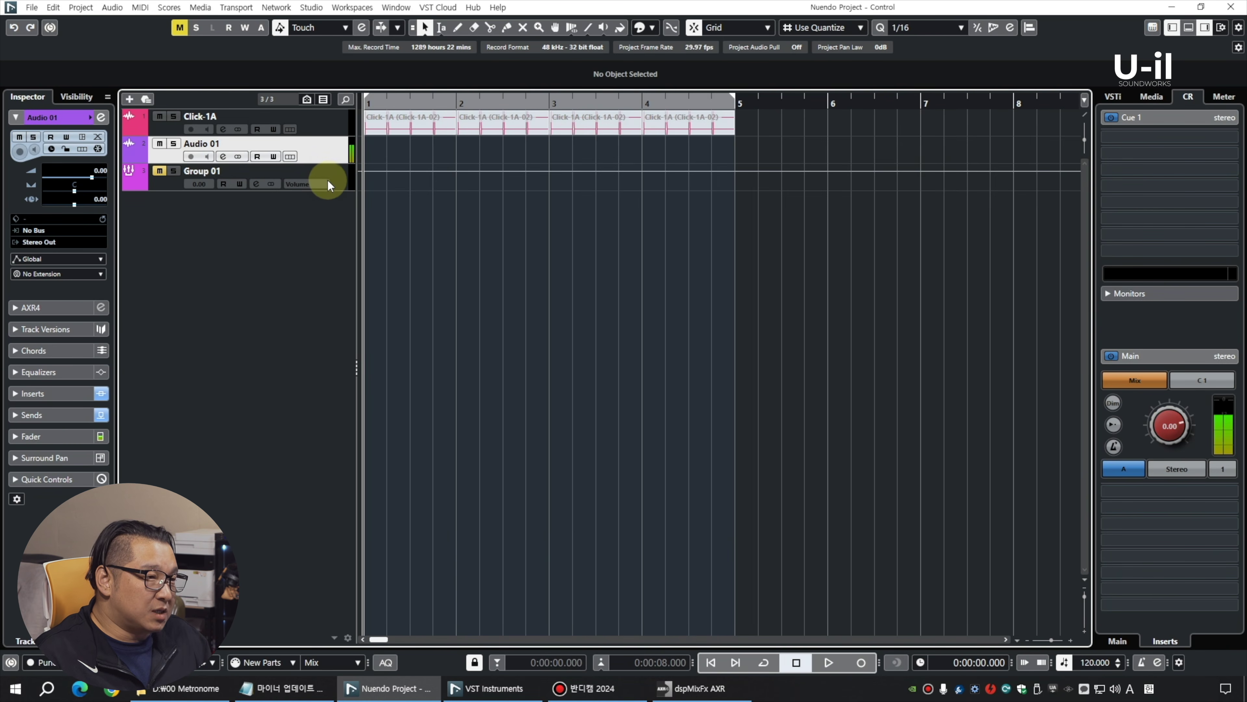
# Step: Reassign Cue 1's left and right in the Control Room to AXR4 AES 3 and AXR4 AES 4, taking the ports over from Stereo Out 2
pyautogui.press('F4')
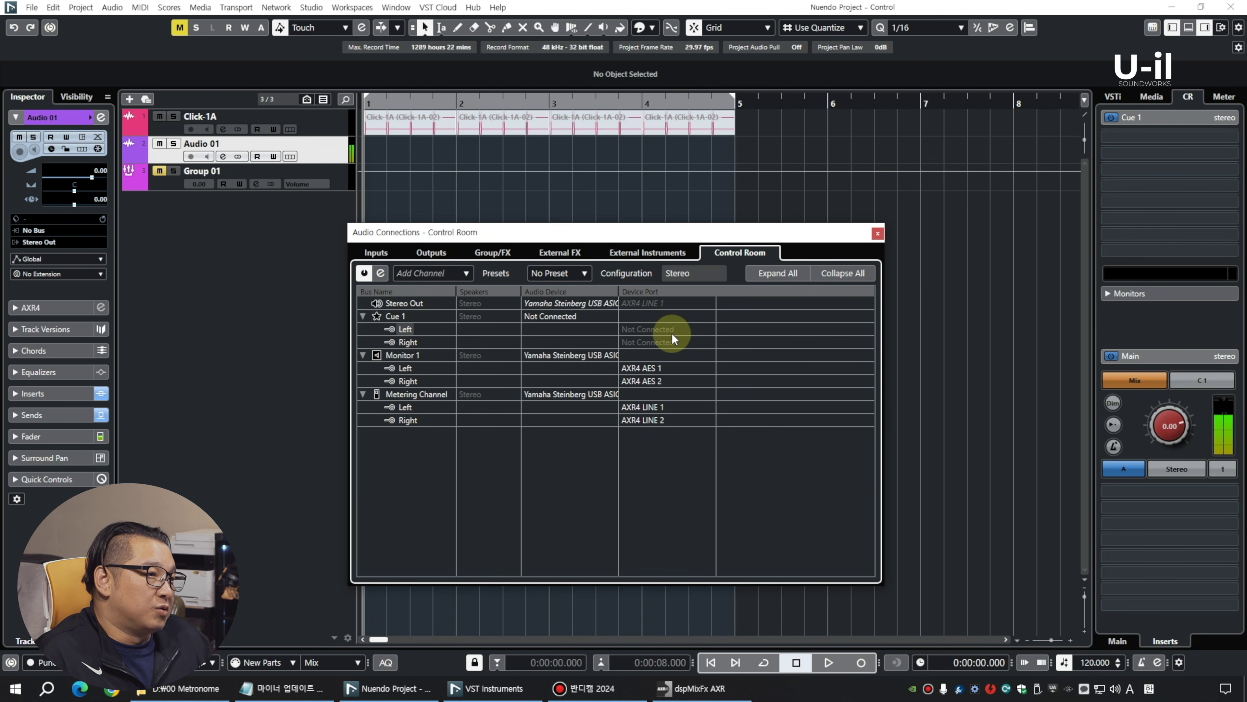
pyautogui.click(663, 329)
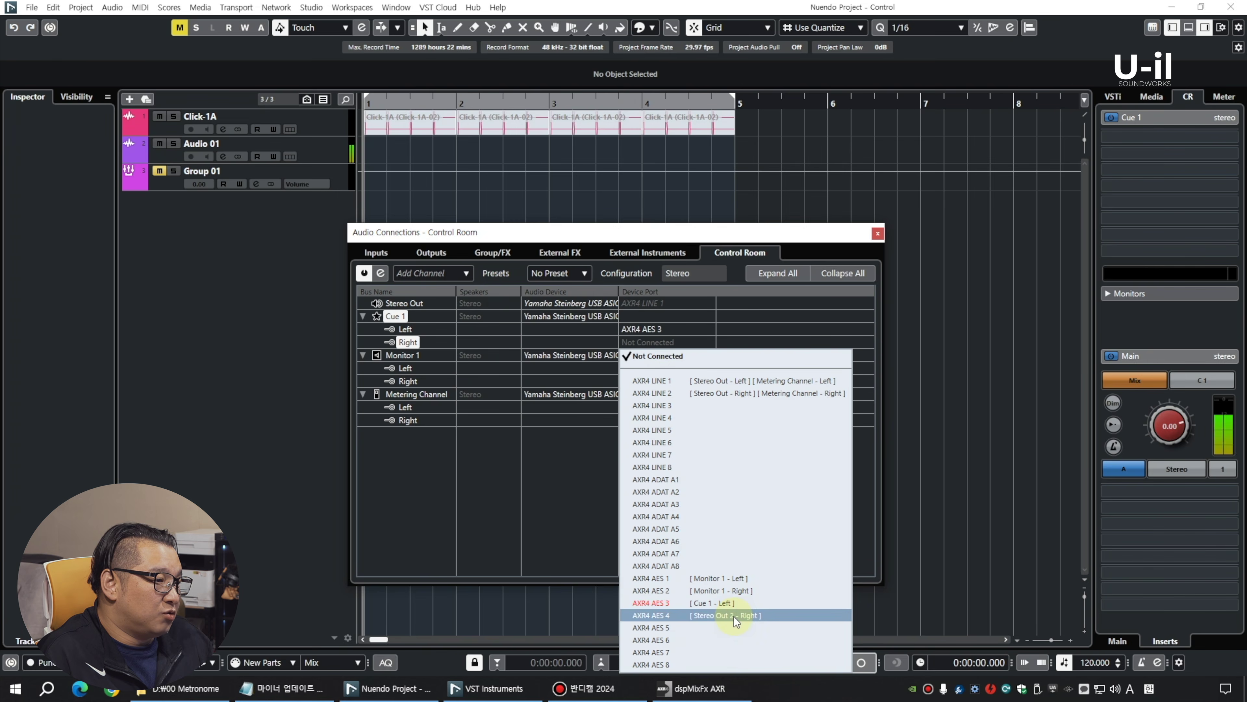
pyautogui.click(734, 616)
pyautogui.click(590, 367)
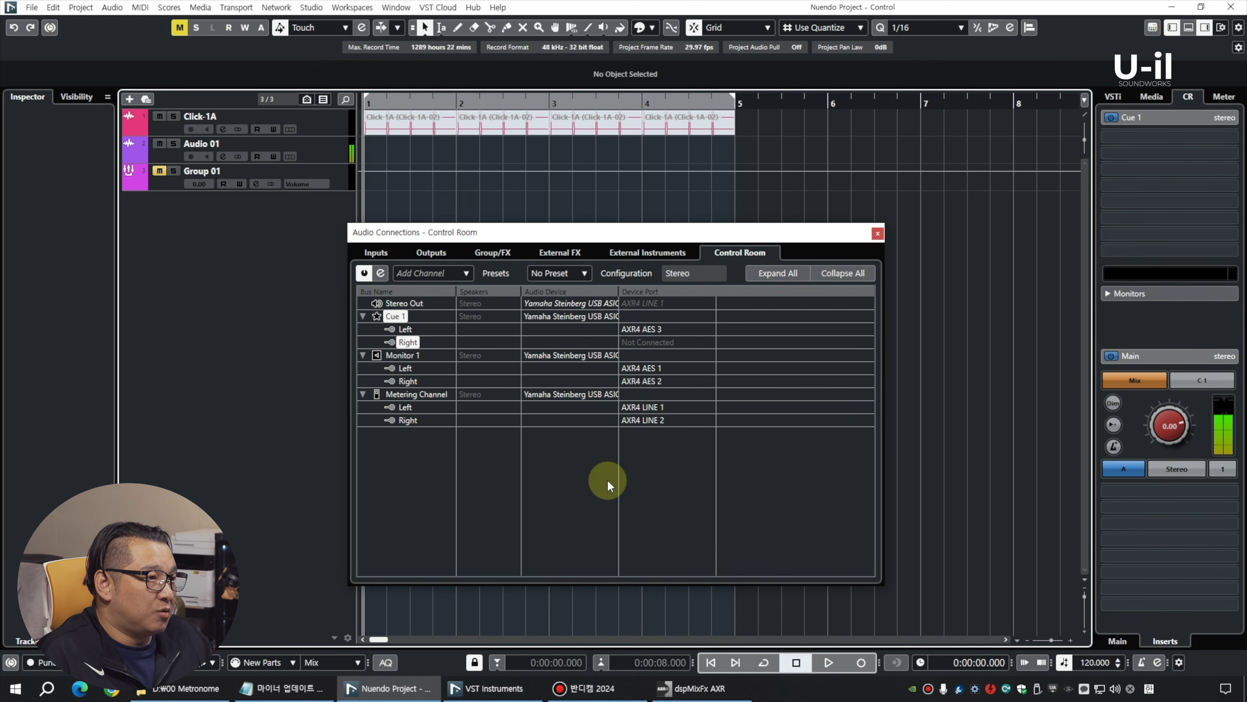
# Step: Expand the output buses and remove the disconnected Stereo Out 2 bus
pyautogui.click(442, 249)
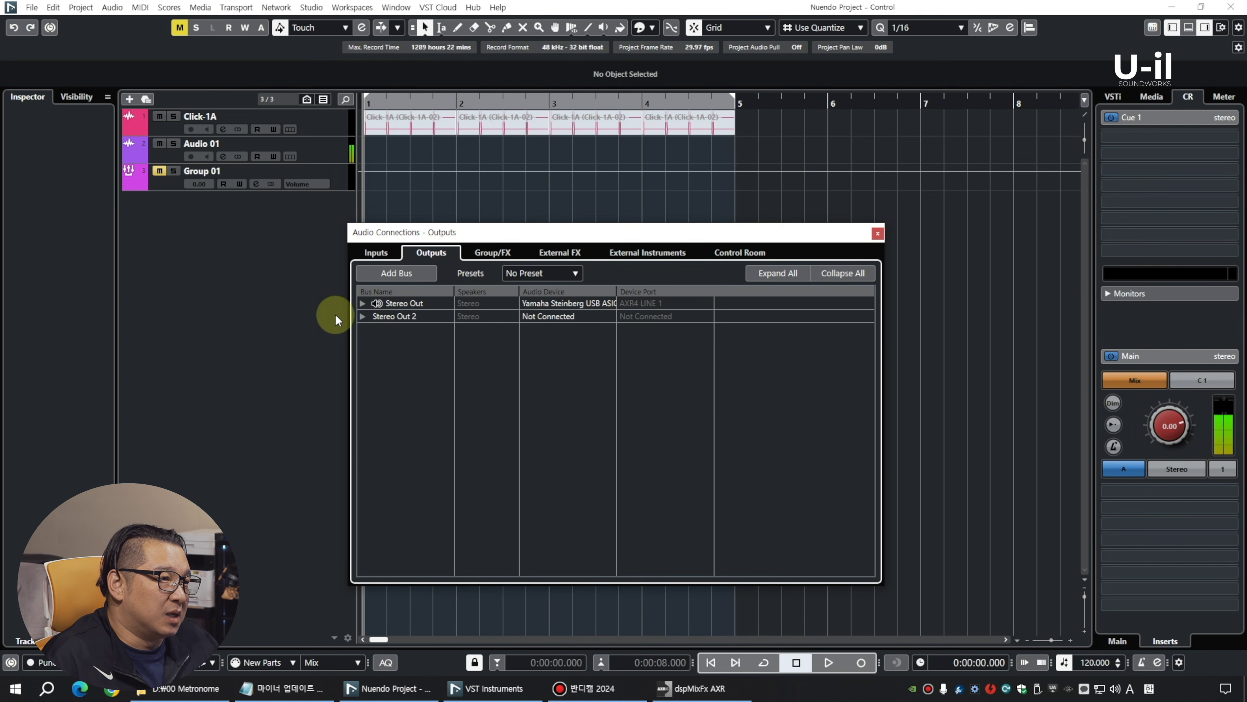
pyautogui.click(363, 315)
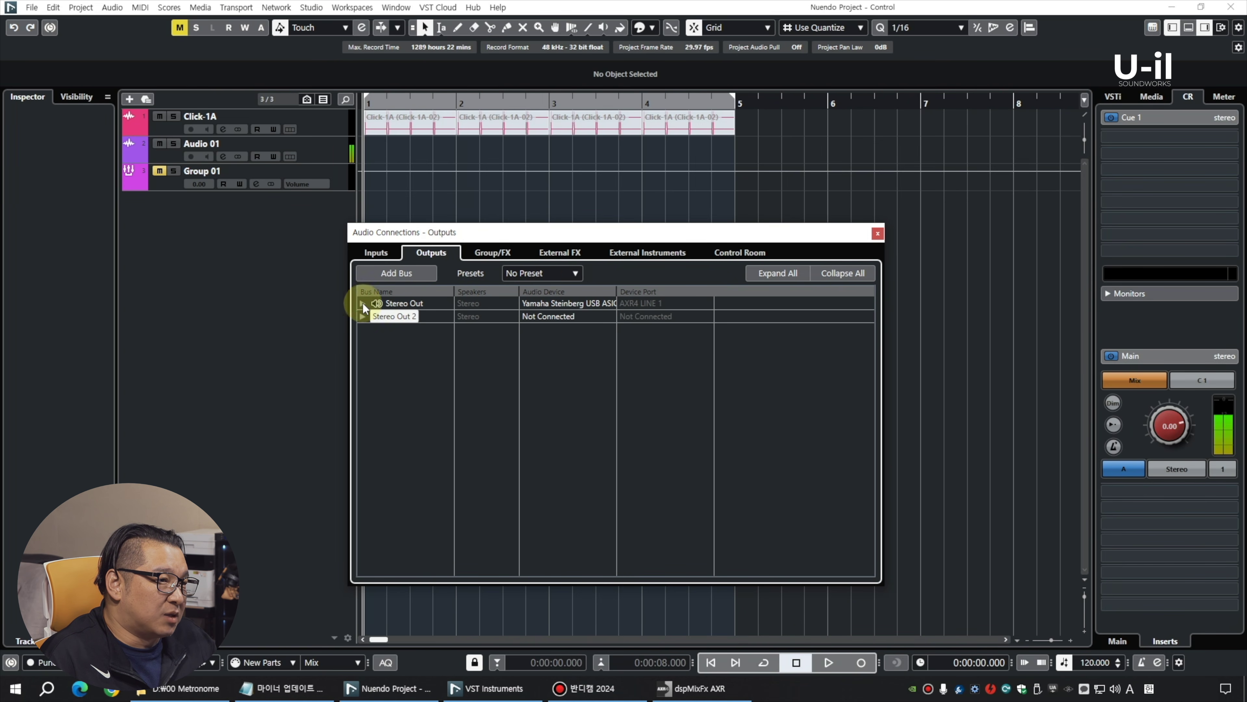
pyautogui.click(362, 304)
pyautogui.click(362, 342)
pyautogui.rightClick(400, 343)
pyautogui.click(442, 373)
pyautogui.click(589, 398)
# Step: Add three more stereo cue channels, Cue 2, Cue 3 and Cue 4, to the Control Room
pyautogui.click(734, 253)
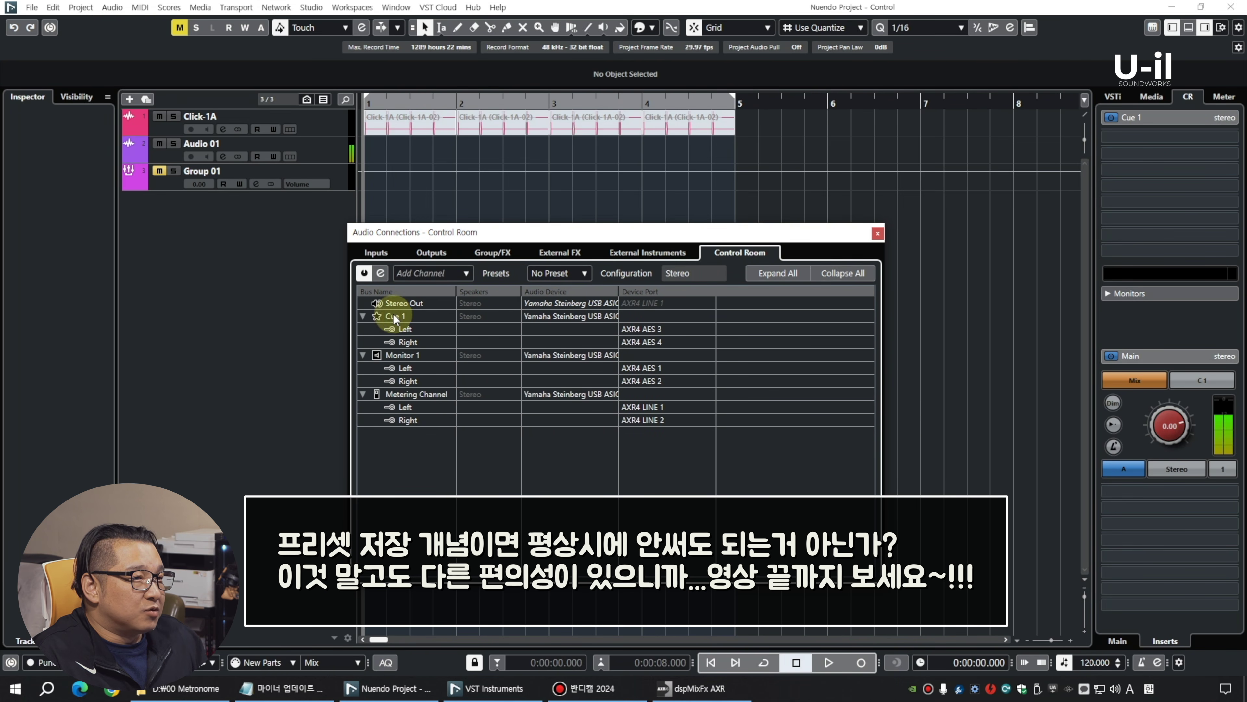
pyautogui.click(458, 274)
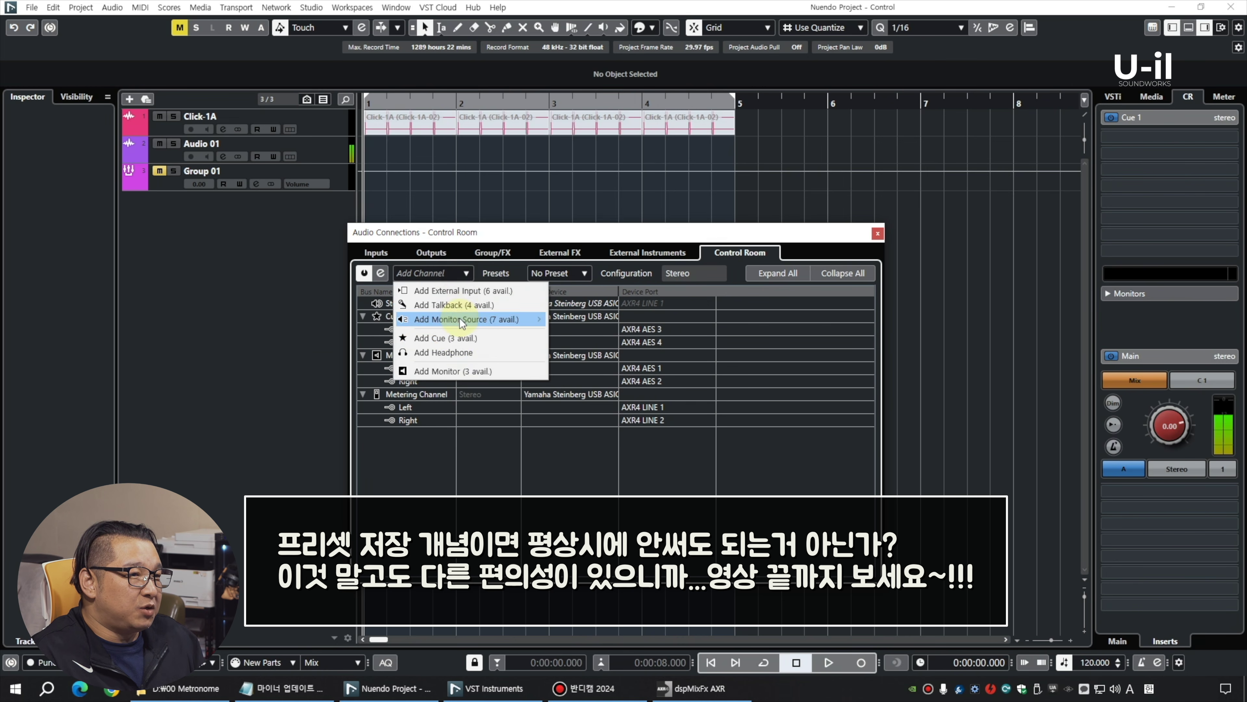
pyautogui.click(457, 337)
pyautogui.click(573, 369)
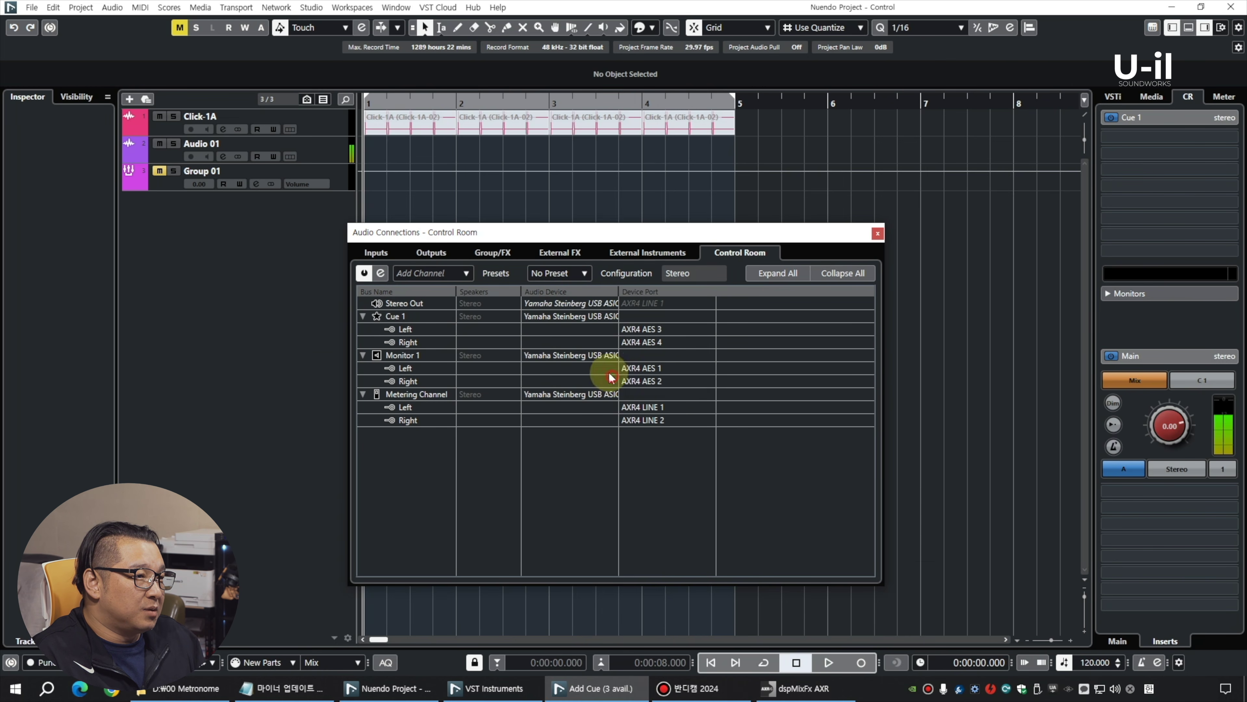
pyautogui.click(452, 274)
pyautogui.click(464, 339)
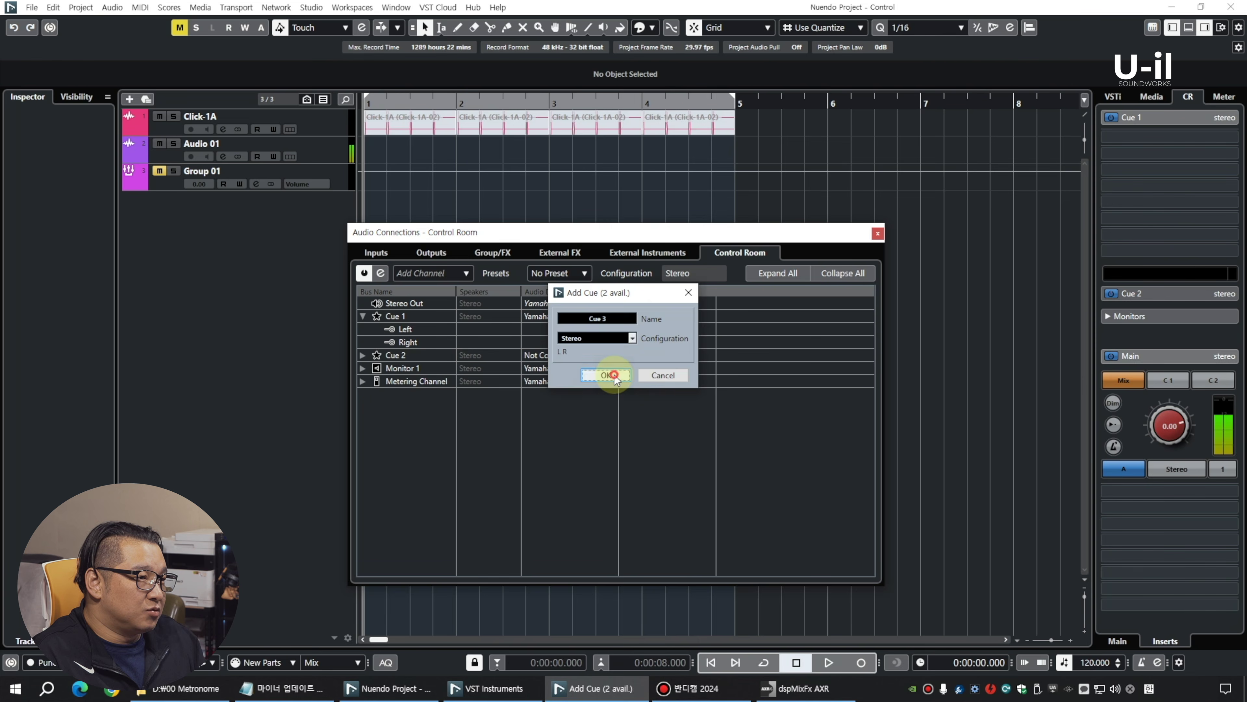
pyautogui.click(573, 369)
pyautogui.click(452, 273)
pyautogui.click(457, 337)
pyautogui.click(577, 373)
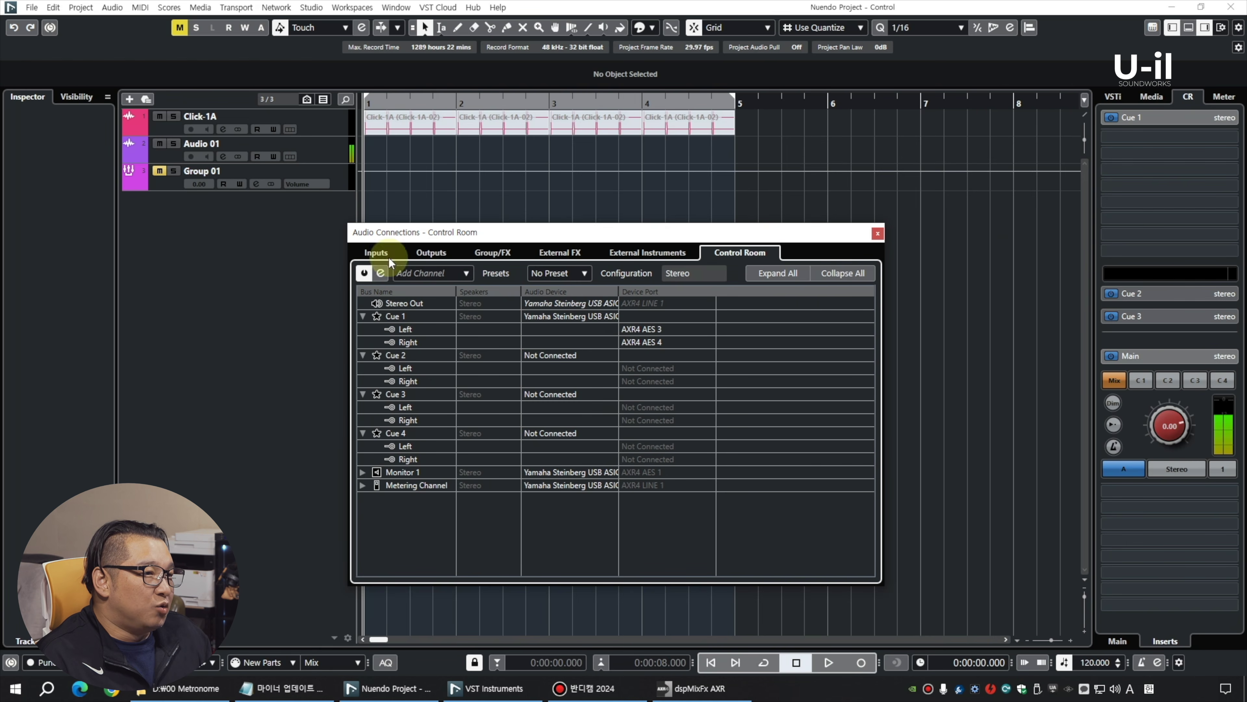
# Step: Add a mono Talkback channel to the Control Room and assign its device port to AXR4 LINE 12
pyautogui.click(362, 485)
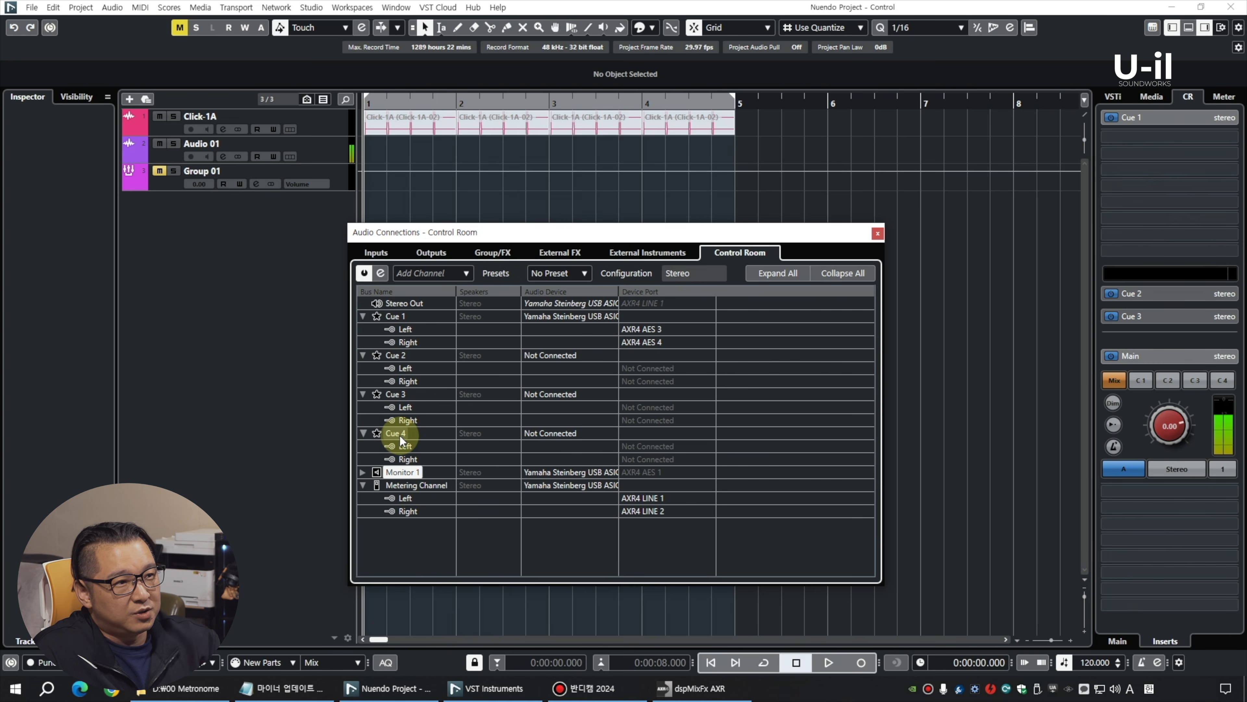
pyautogui.click(459, 272)
pyautogui.click(801, 231)
pyautogui.moveTo(732, 237); pyautogui.dragTo(795, 220)
pyautogui.click(522, 256)
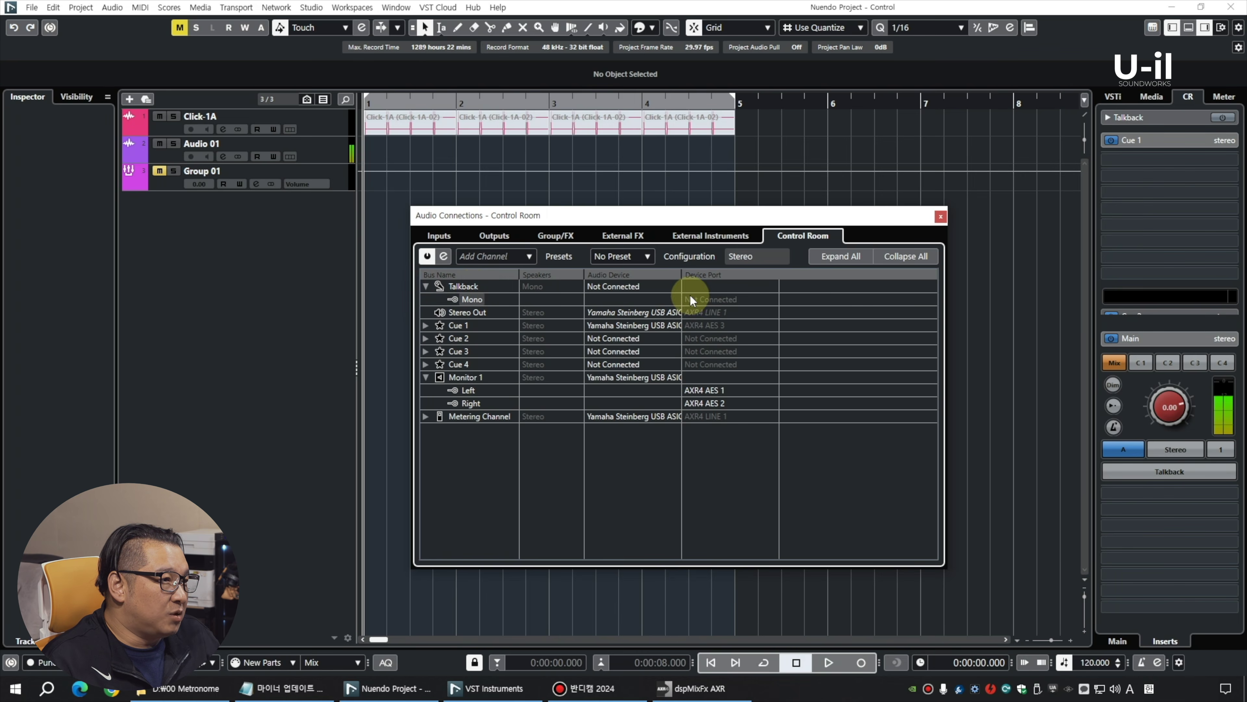
pyautogui.click(693, 296)
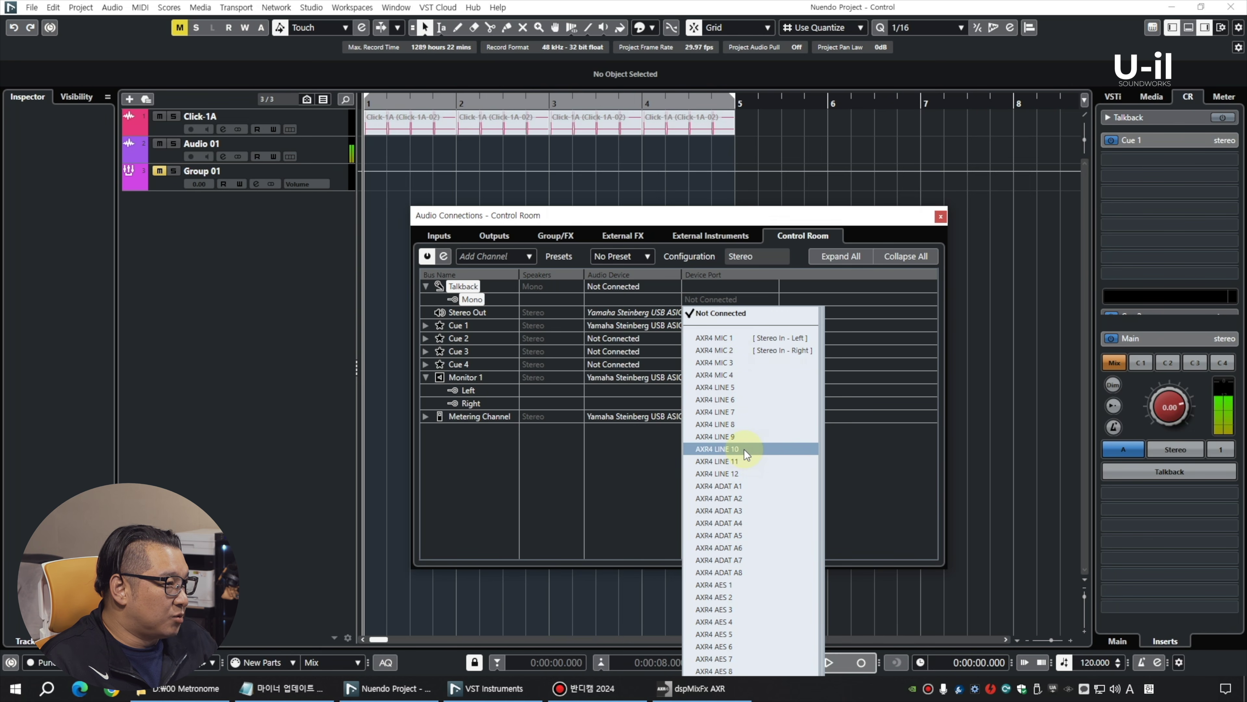
pyautogui.click(741, 473)
# Step: Test the Control Room's Talkback by switching it on and off several times
pyautogui.press('super')
pyautogui.click(246, 519)
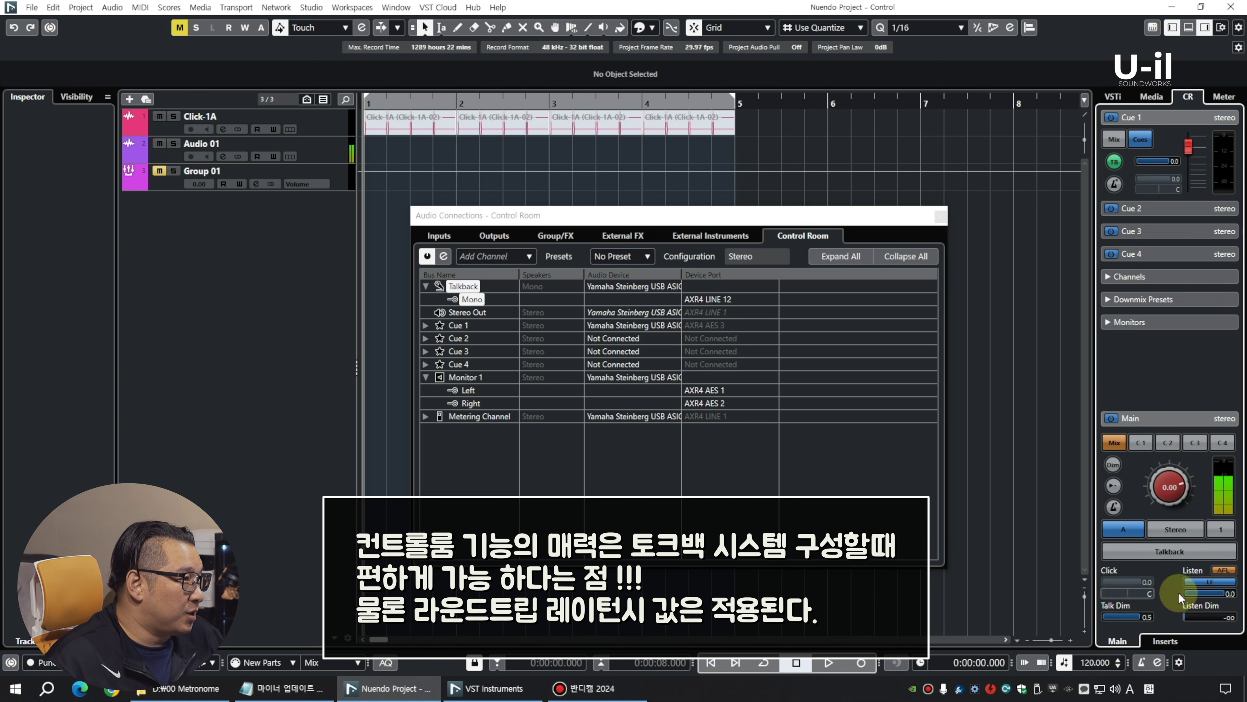
pyautogui.click(1168, 552)
pyautogui.click(1167, 553)
pyautogui.click(1167, 553)
pyautogui.click(1168, 553)
pyautogui.click(1167, 554)
pyautogui.click(1168, 553)
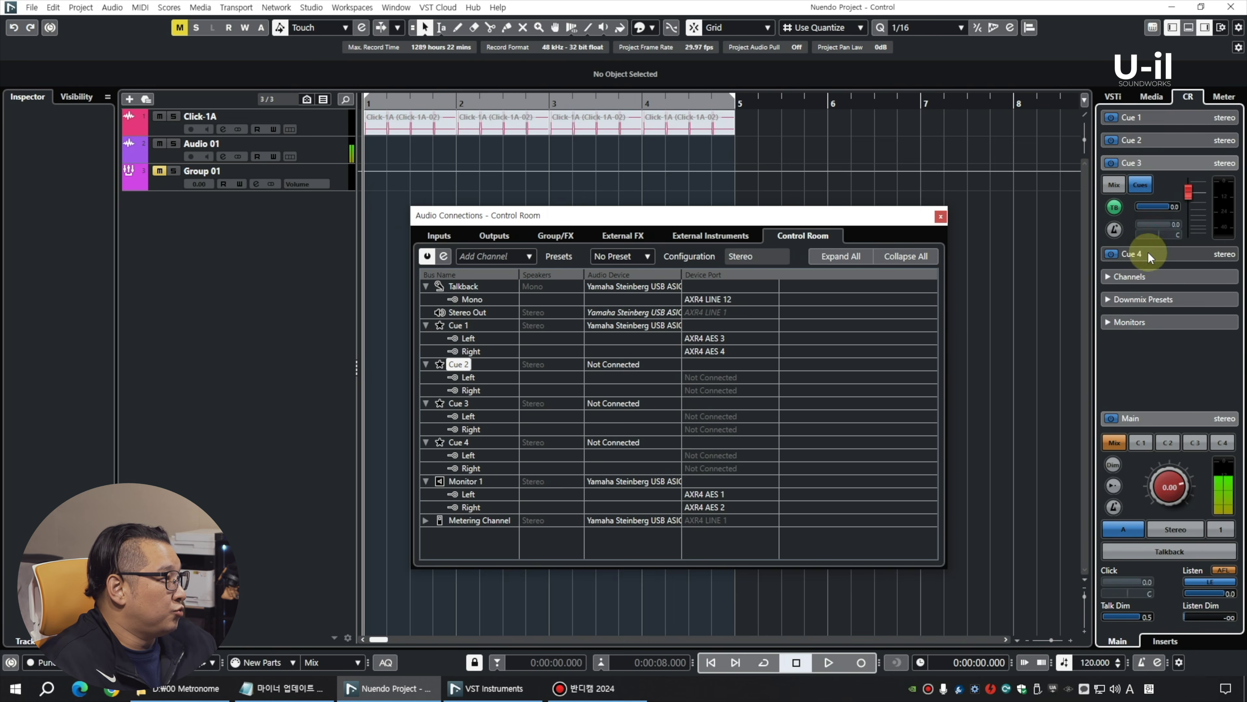
# Step: Open the Cue 4 and Cue 1 controls, and switch Cue 1's talkback and the main Talkback off and back on
pyautogui.click(1149, 252)
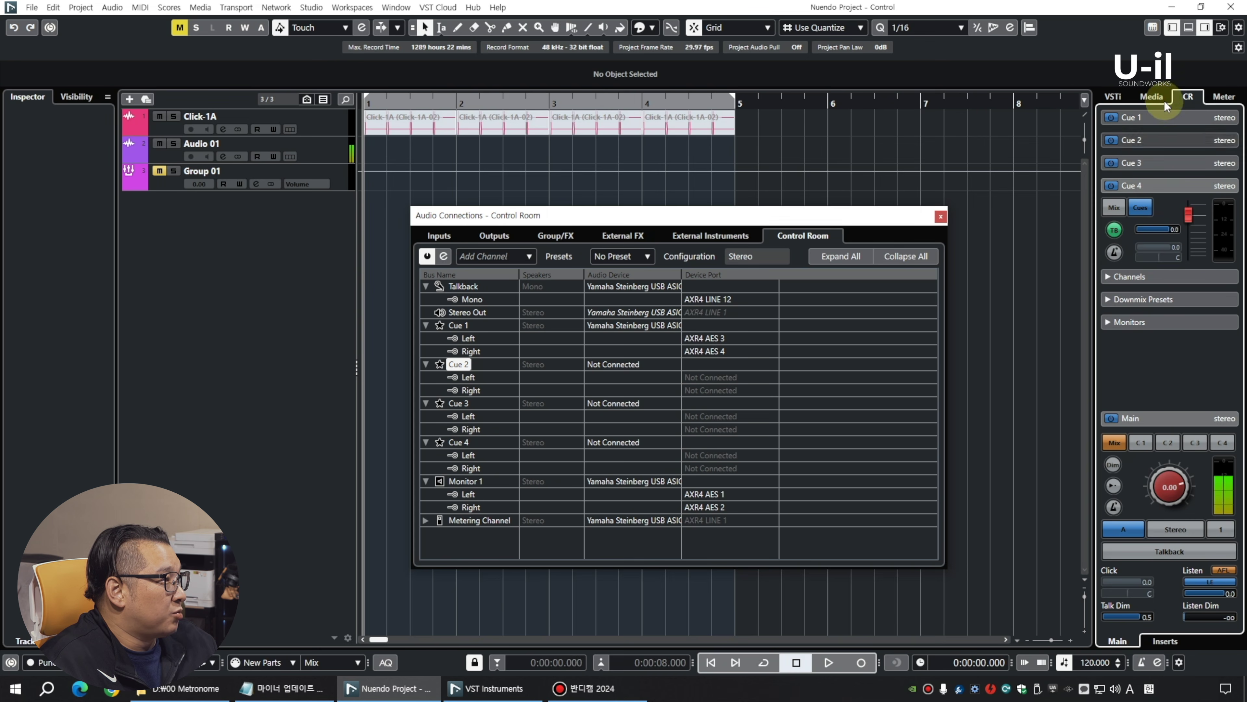
pyautogui.click(1155, 114)
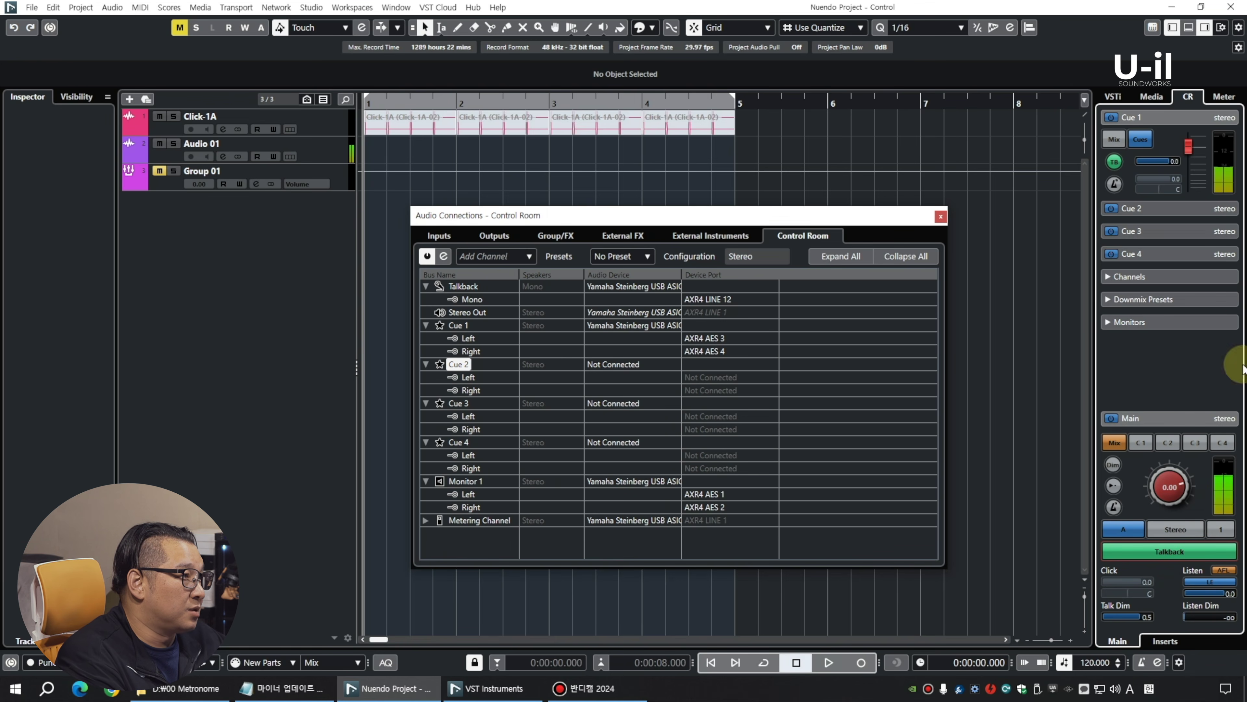
pyautogui.click(1114, 162)
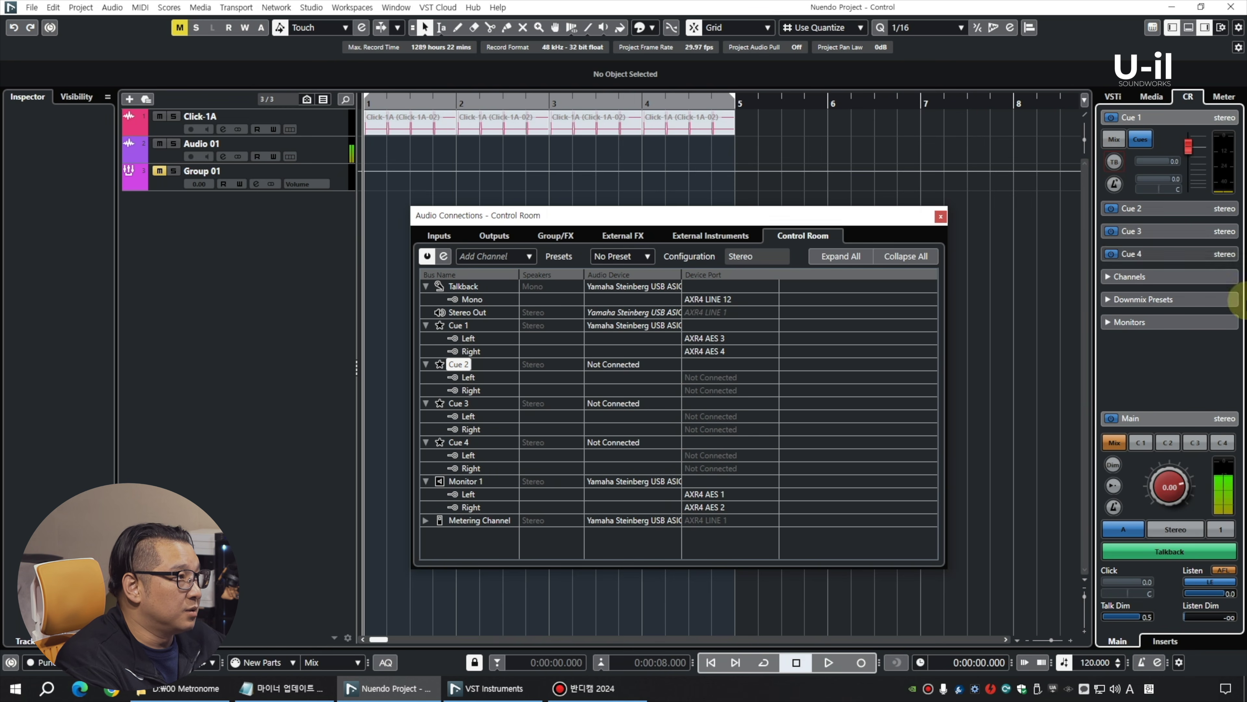
pyautogui.click(1119, 160)
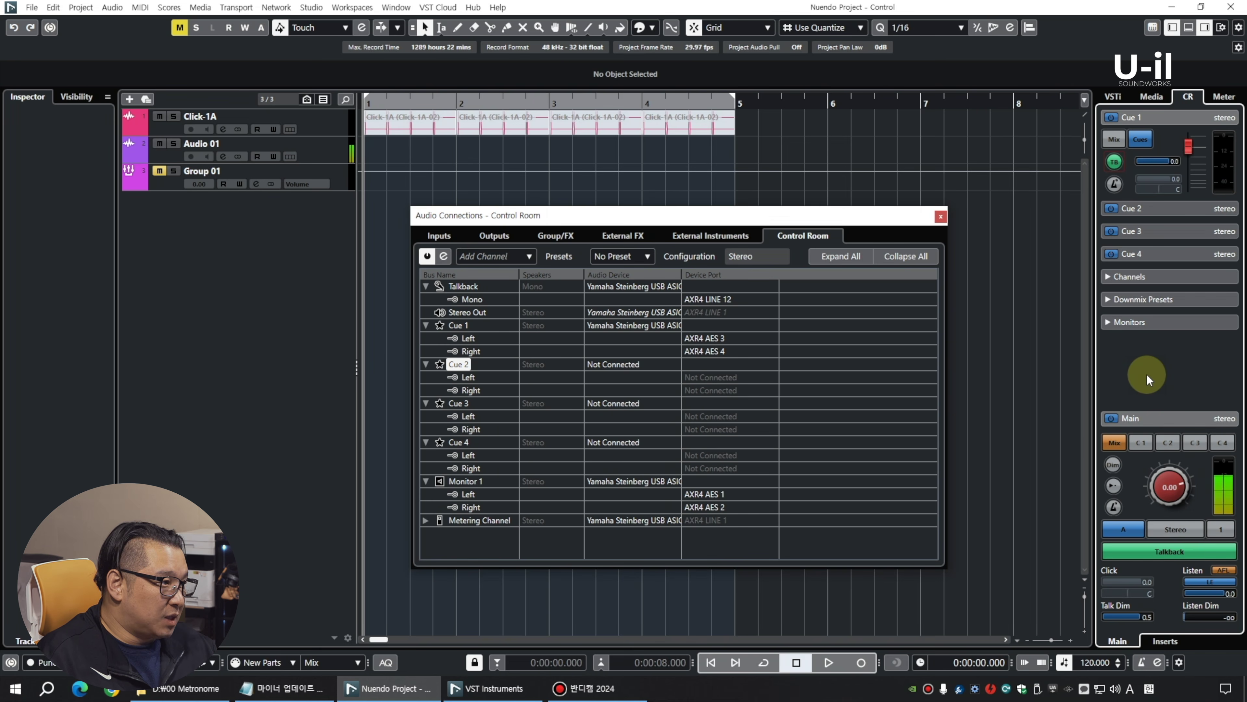
pyautogui.click(1162, 550)
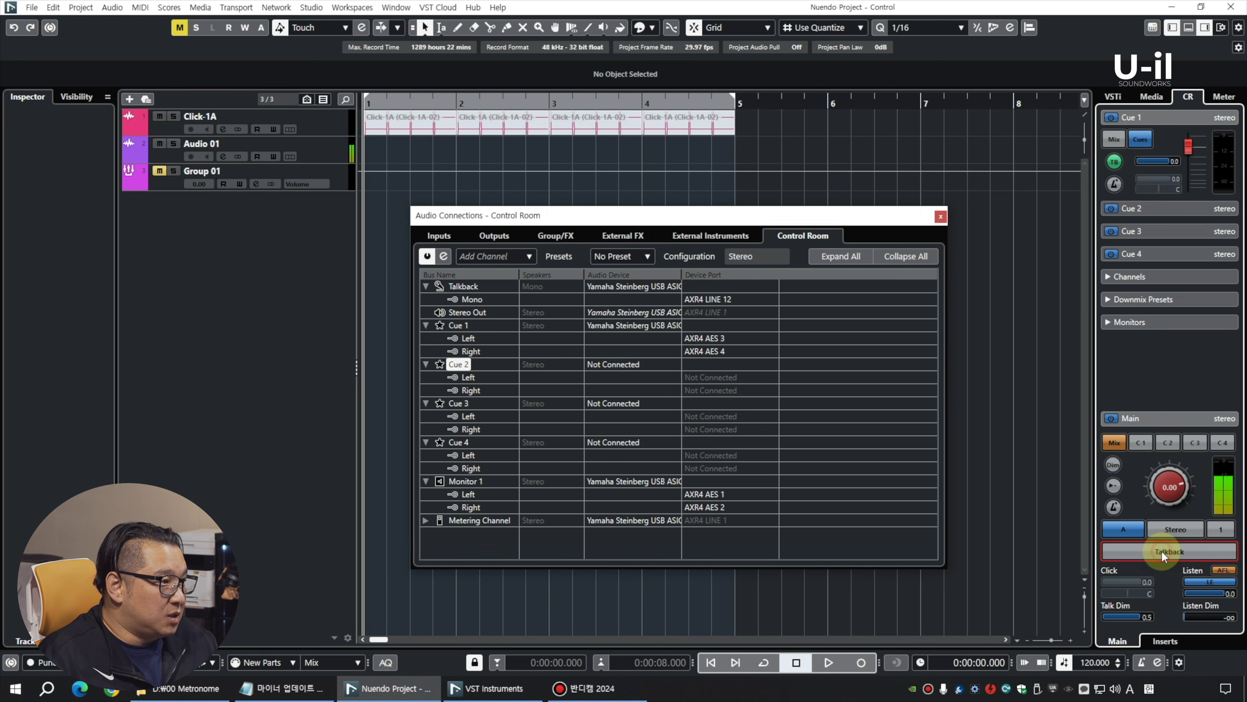
pyautogui.click(1161, 550)
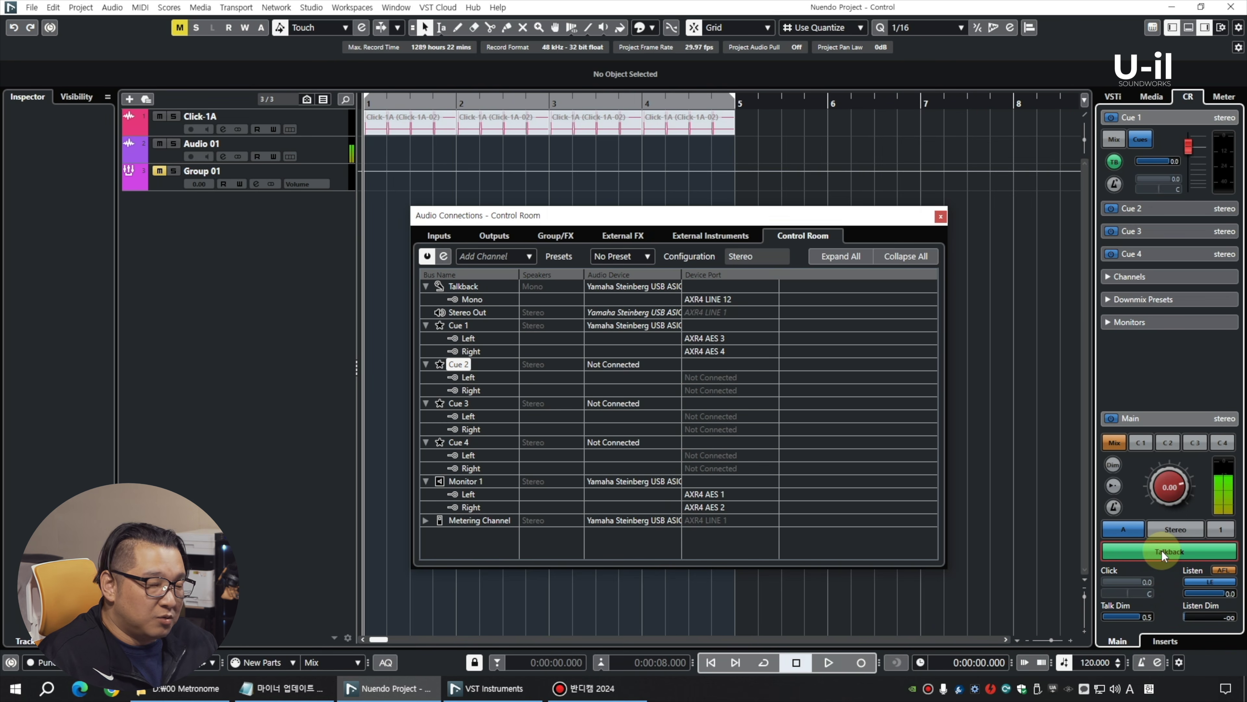
# Step: Find Talkback On/Off in the key commands by searching for talkback and assign the grave accent (`) key to it
pyautogui.click(53, 7)
pyautogui.click(92, 515)
pyautogui.click(602, 179)
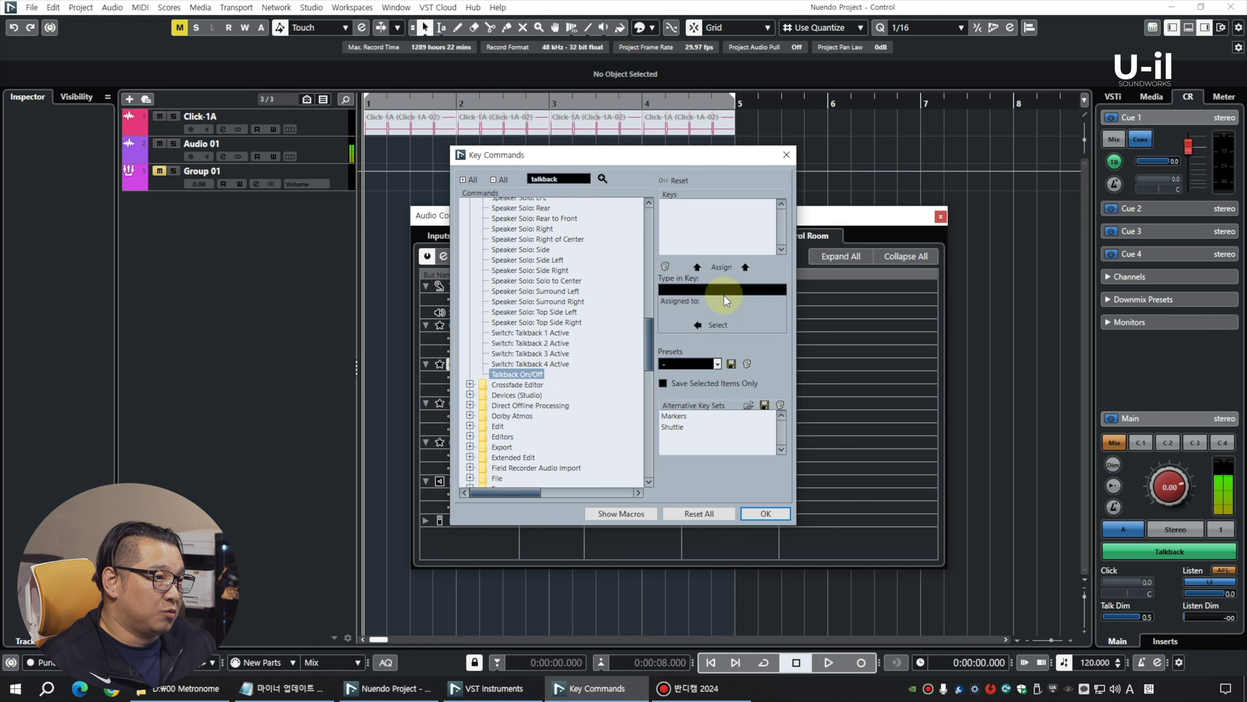
pyautogui.click(745, 290)
pyautogui.press('`')
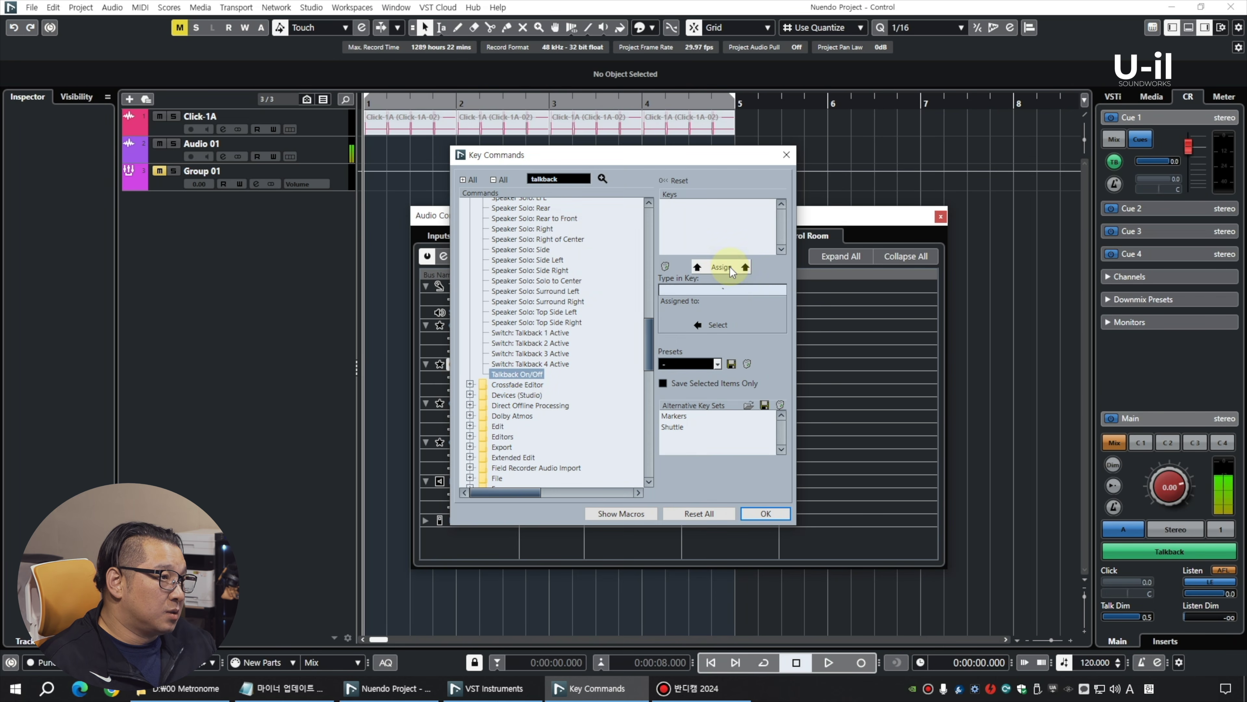
pyautogui.click(727, 267)
pyautogui.click(759, 514)
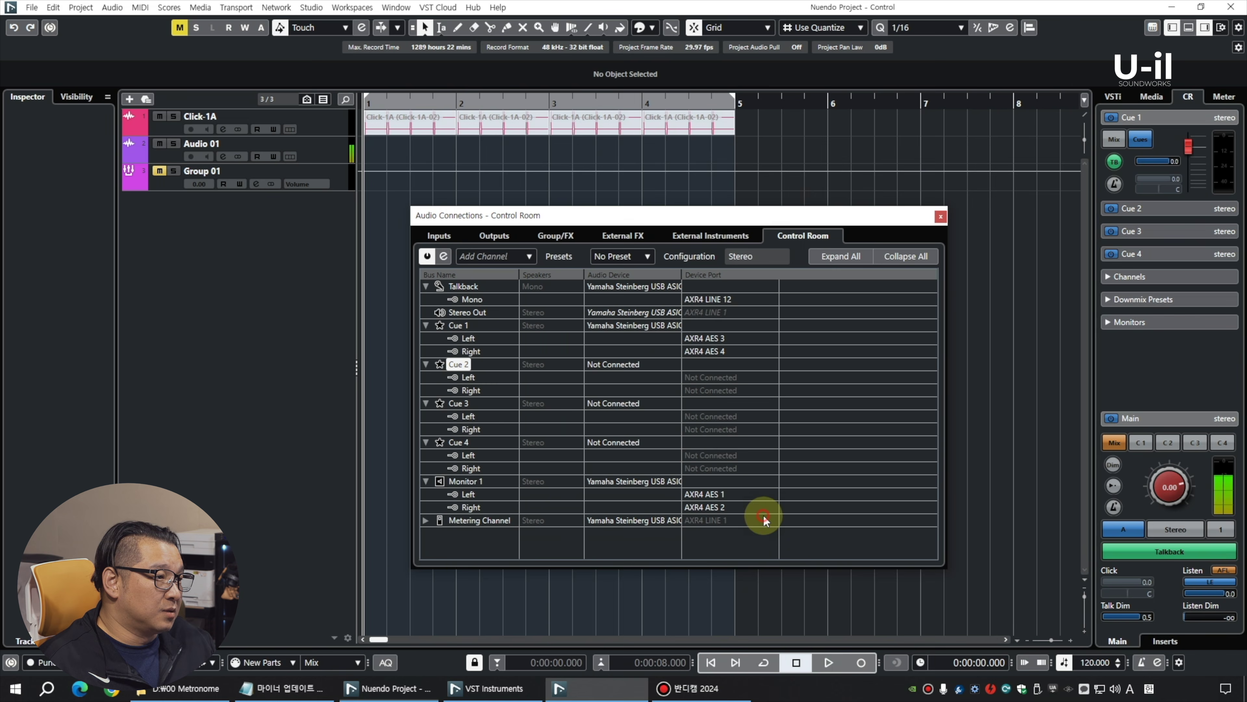
# Step: Test the new Talkback On/Off key command by toggling Talkback repeatedly, leaving it on
pyautogui.press('`')
pyautogui.press('`')
pyautogui.press('`')
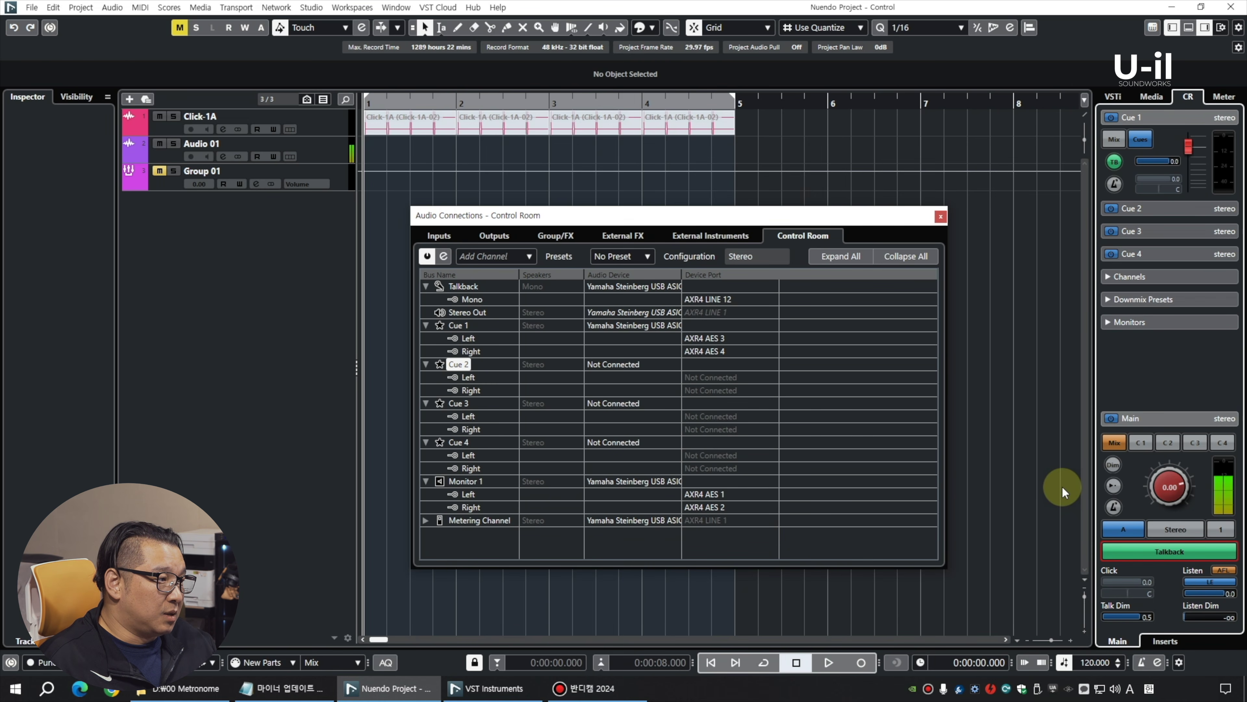
pyautogui.press('`')
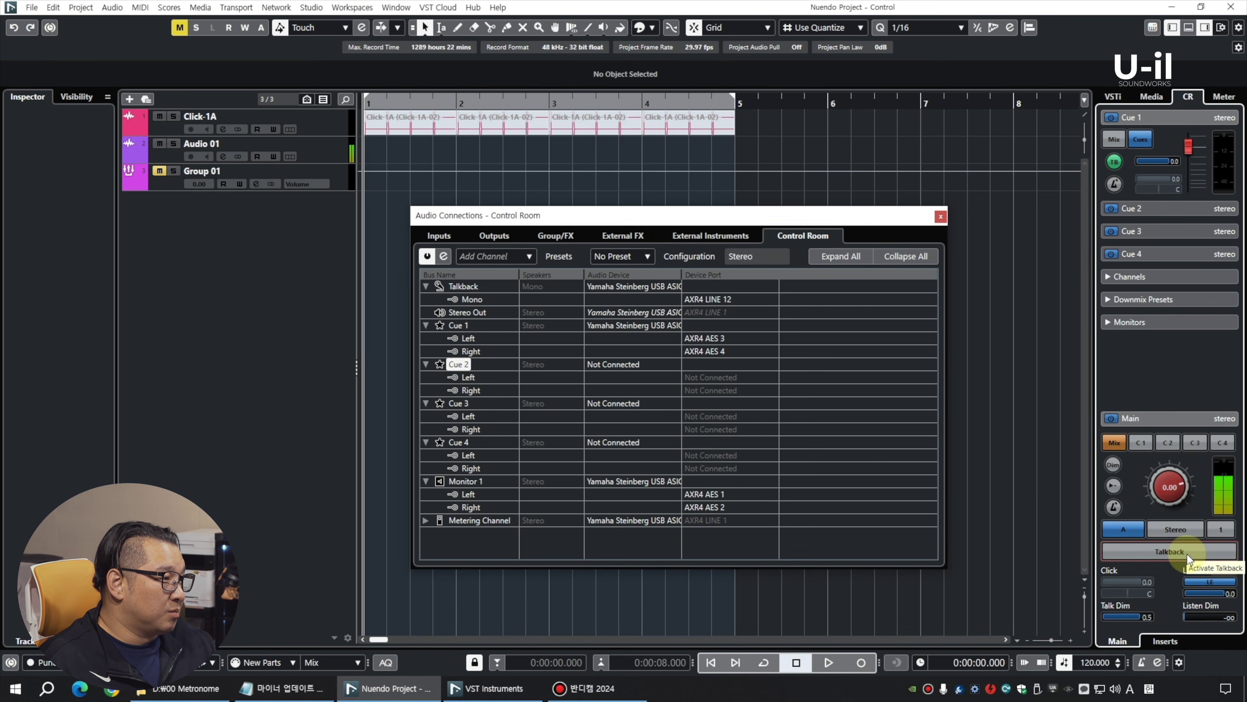
pyautogui.press('`')
pyautogui.press('`')
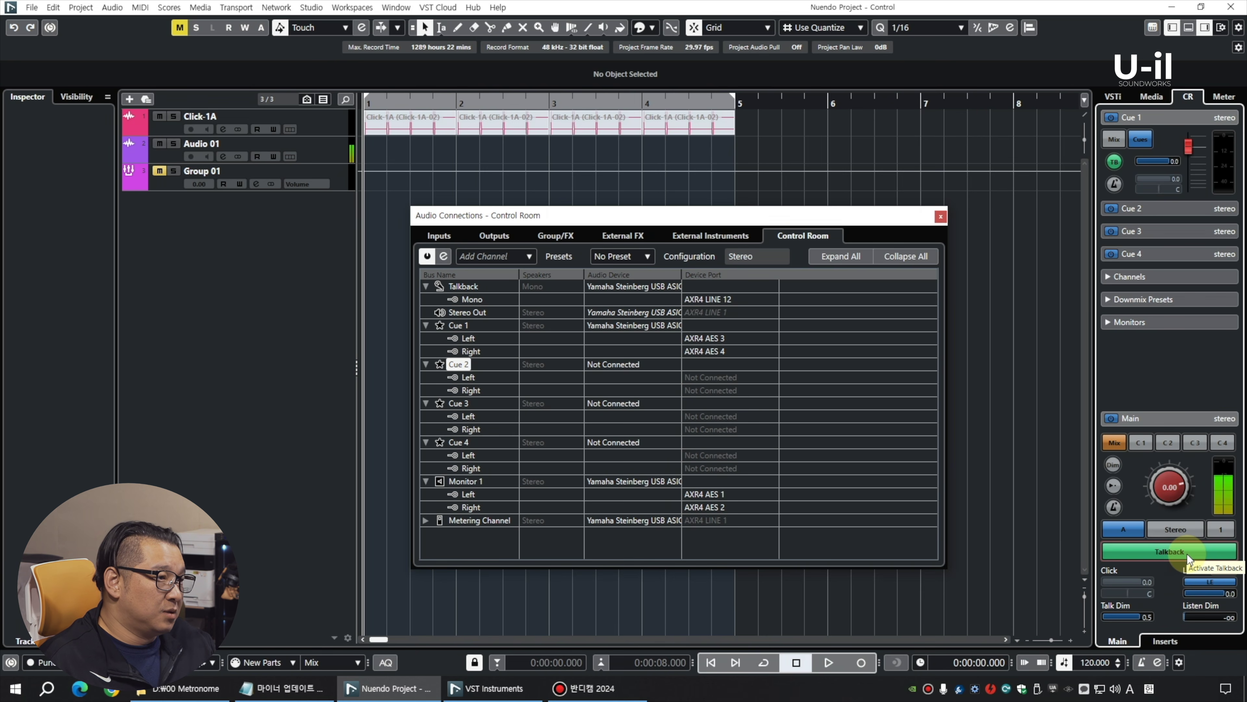
# Step: Open the channel settings of the Audio 01 track and enable its TestGenerator insert
pyautogui.click(342, 155)
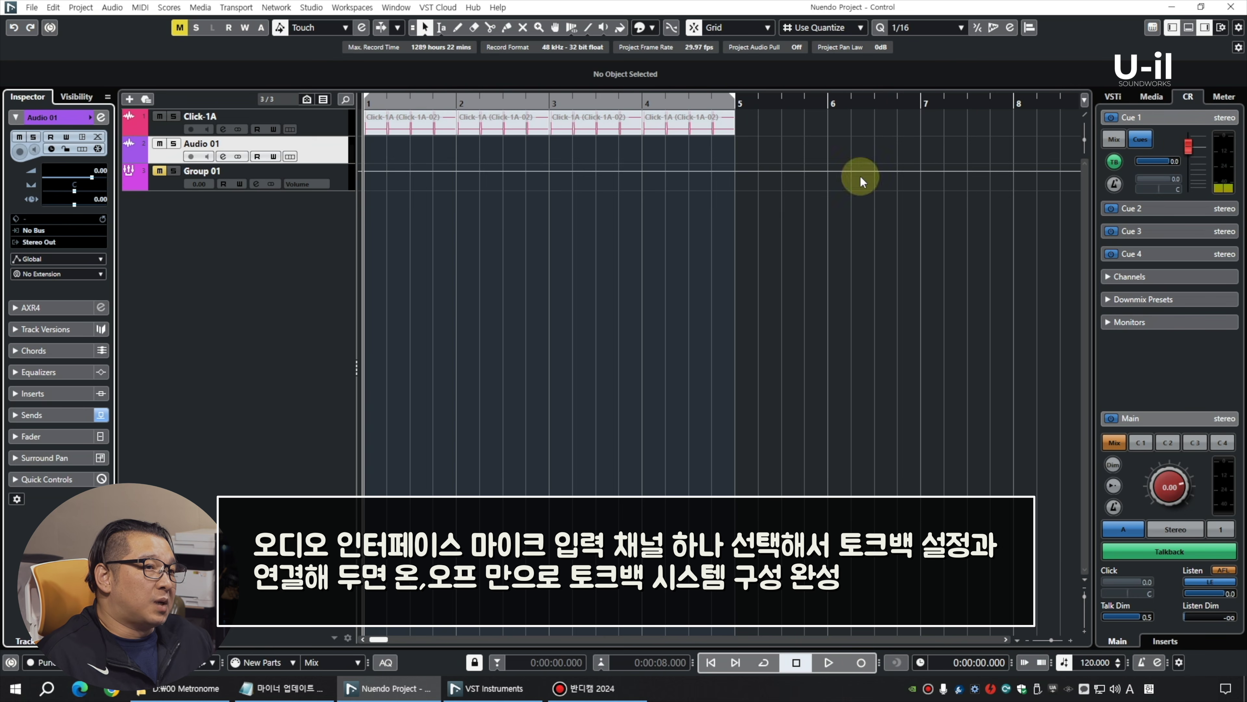
pyautogui.click(249, 173)
pyautogui.click(238, 142)
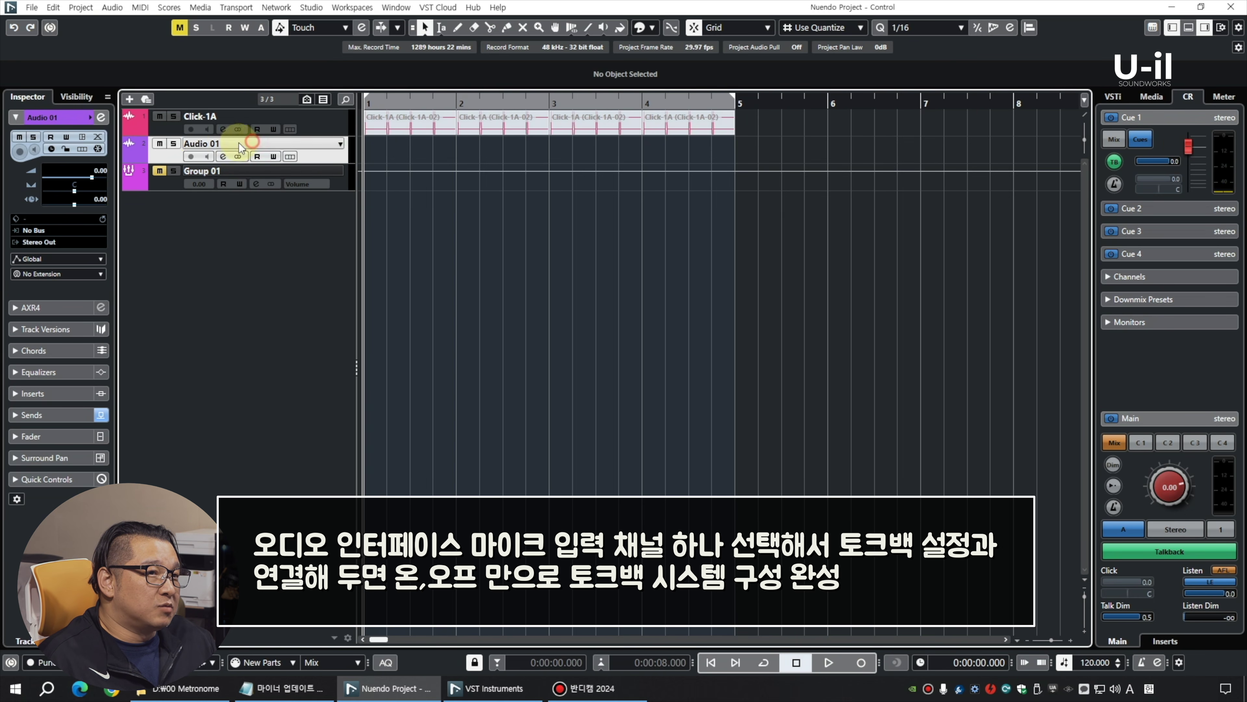
pyautogui.click(101, 116)
pyautogui.click(220, 227)
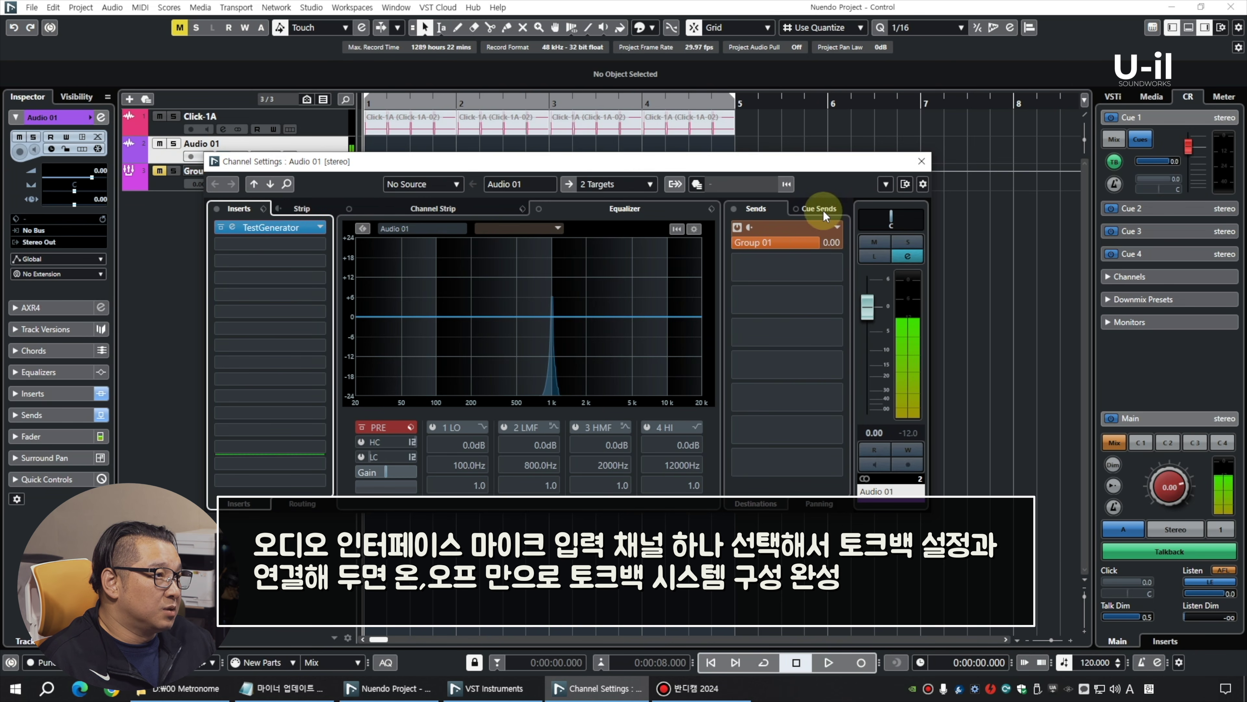
# Step: Enable Audio 01's Cue 1 send, lower its level to -12.2, switch the send off and close the channel settings
pyautogui.click(804, 212)
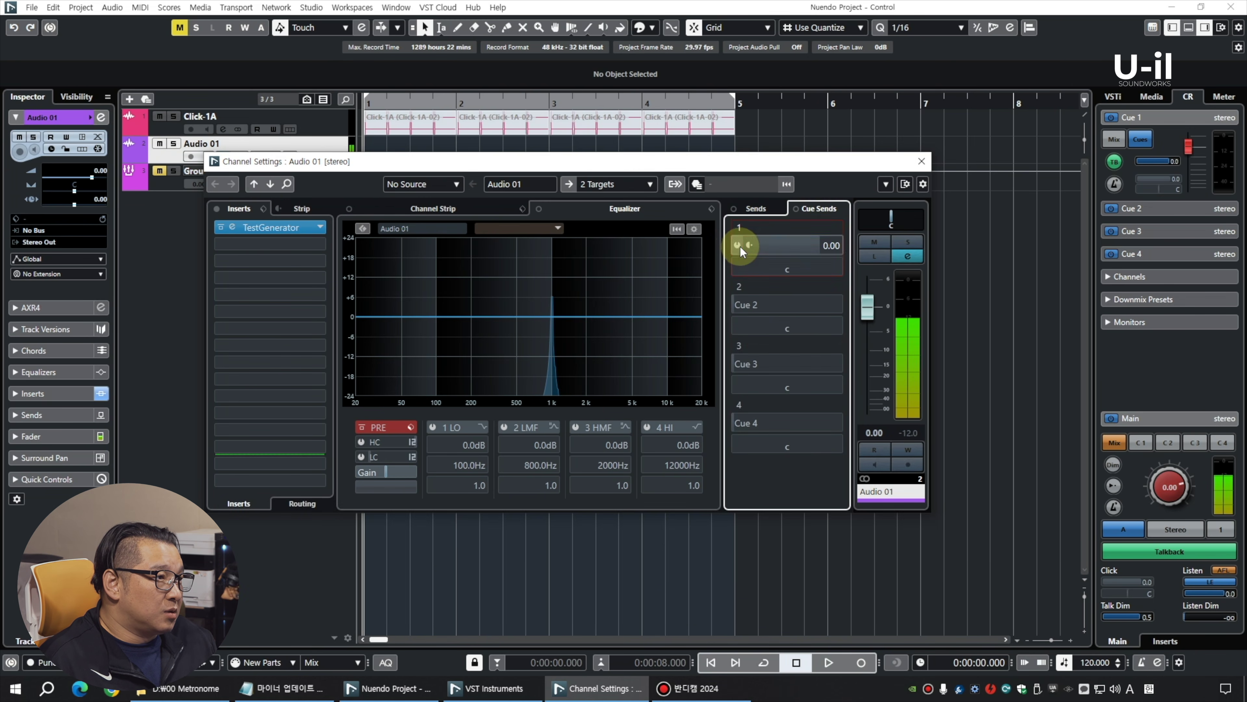
pyautogui.click(739, 245)
pyautogui.click(1179, 165)
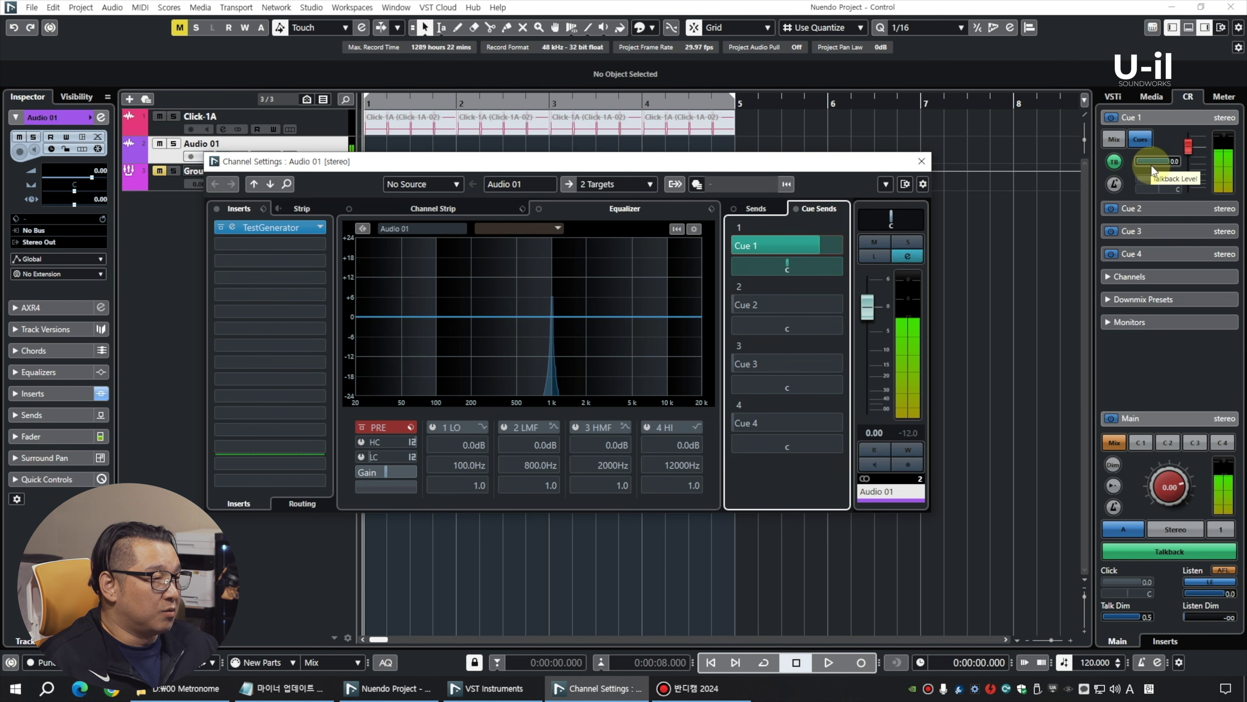
pyautogui.click(822, 245)
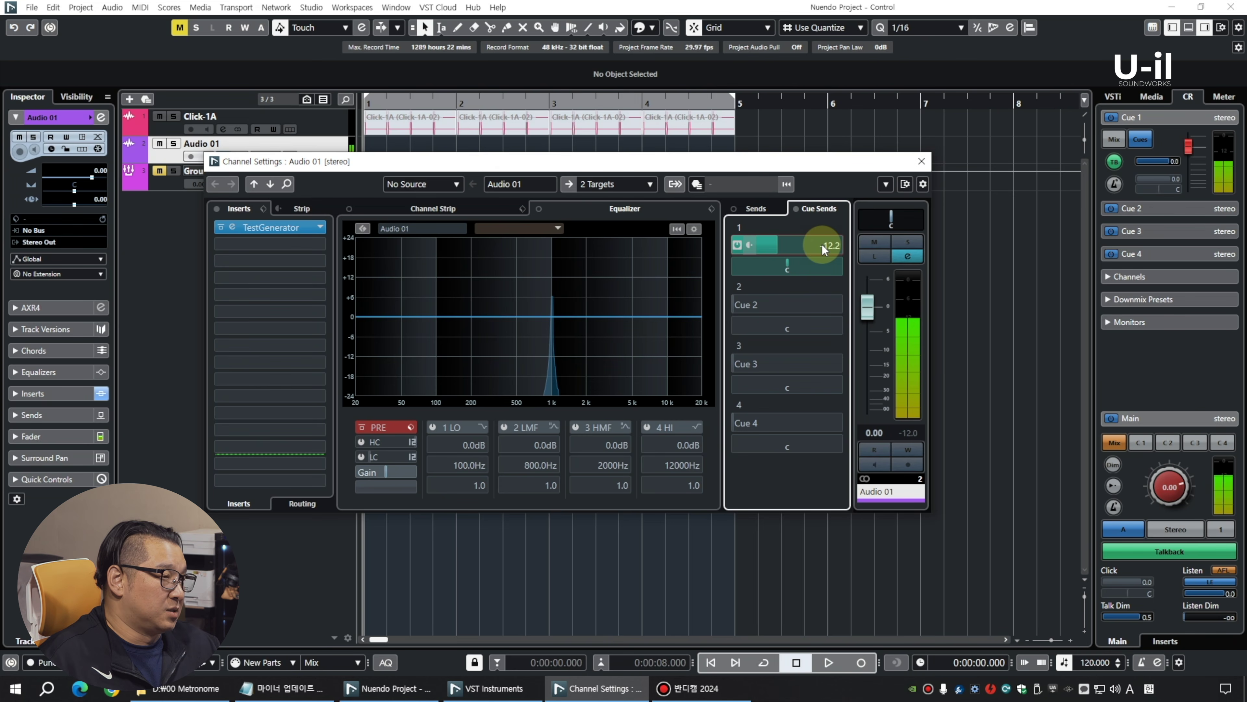
pyautogui.click(738, 245)
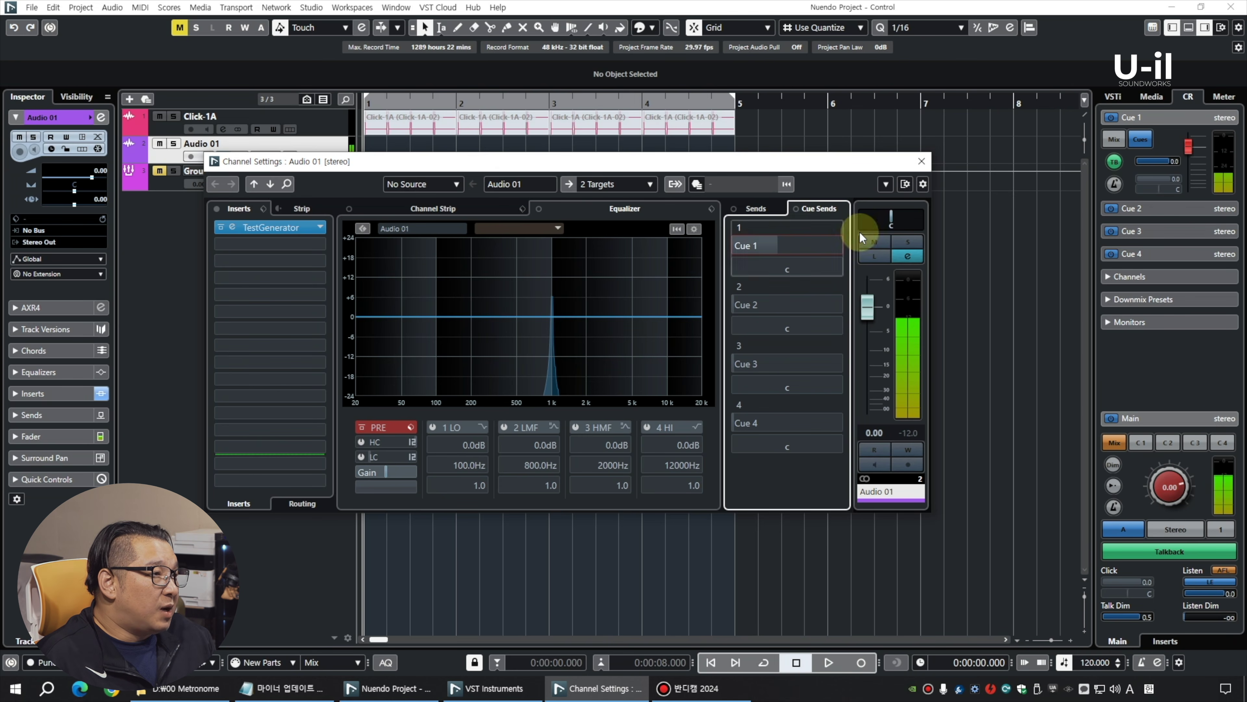
pyautogui.click(922, 162)
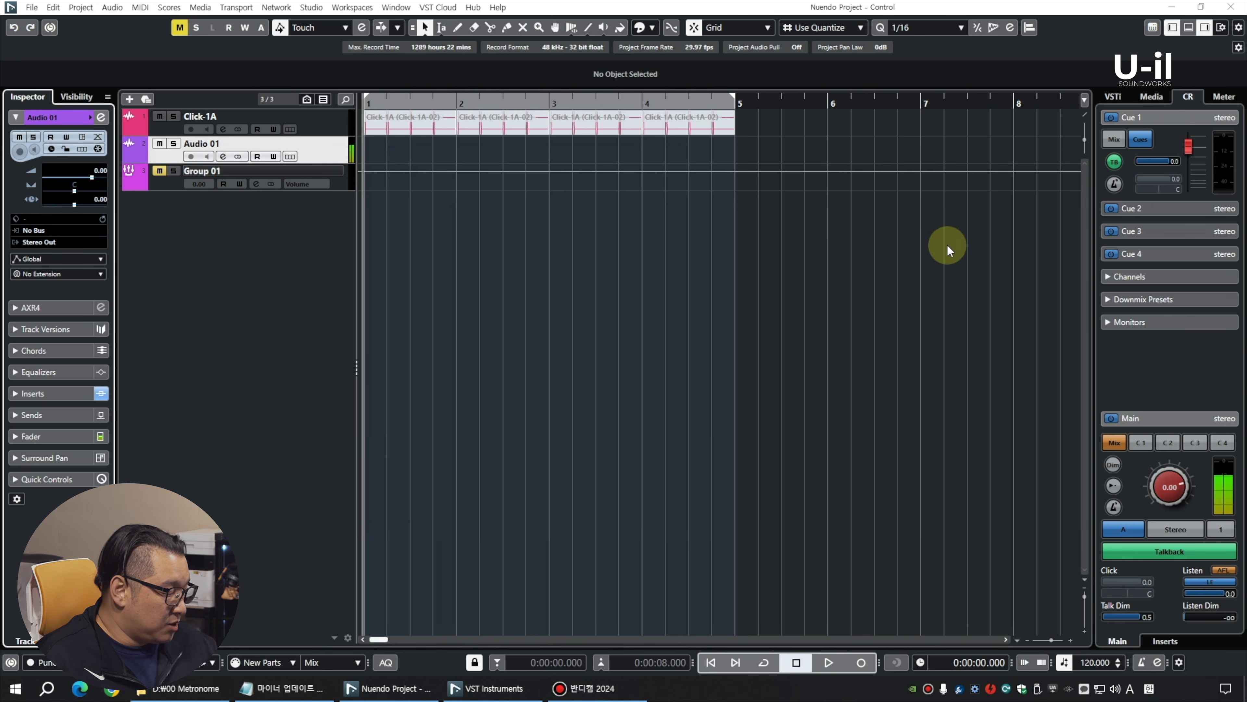
# Step: Reopen the Control Room audio connections and review the channel types available to add
pyautogui.press('F4')
pyautogui.click(494, 256)
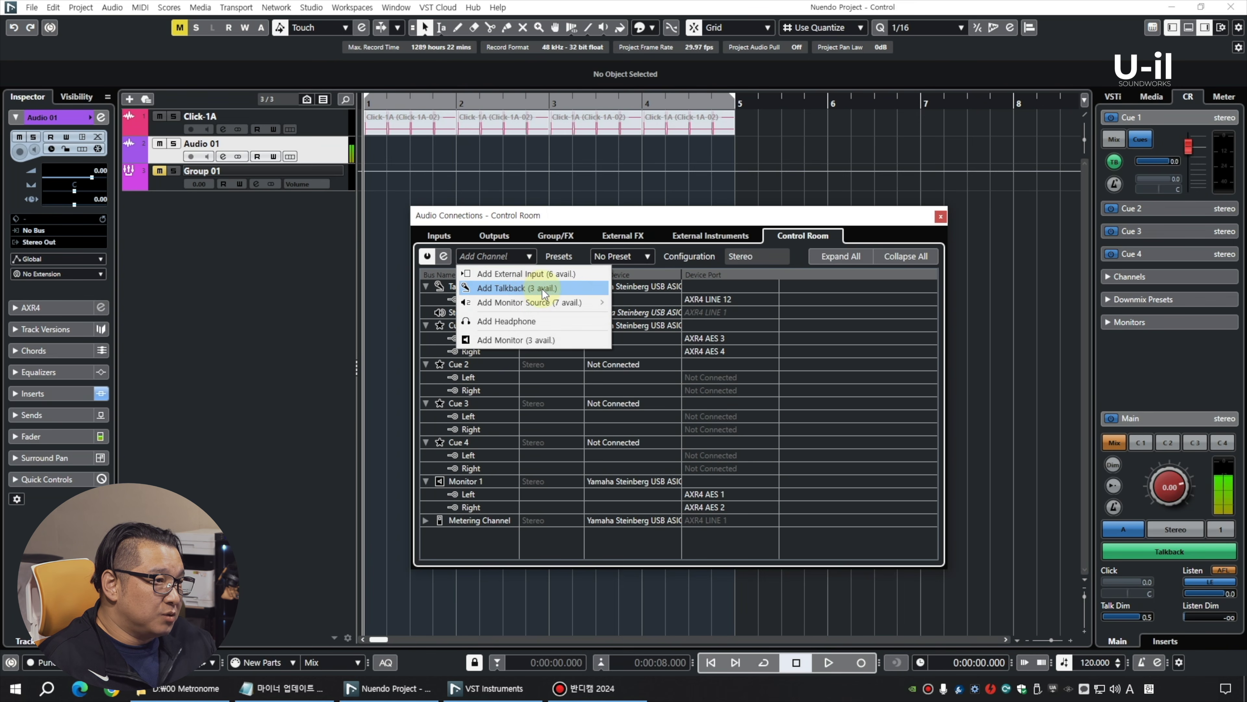
pyautogui.click(474, 377)
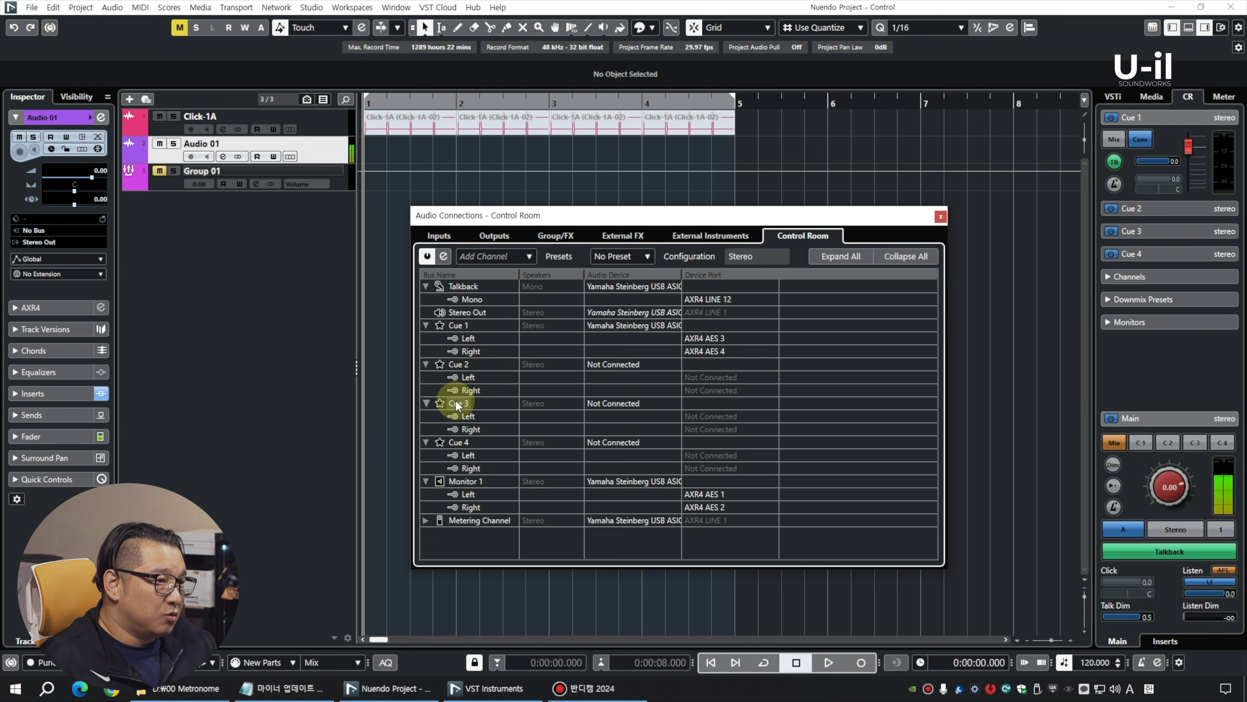
pyautogui.click(516, 256)
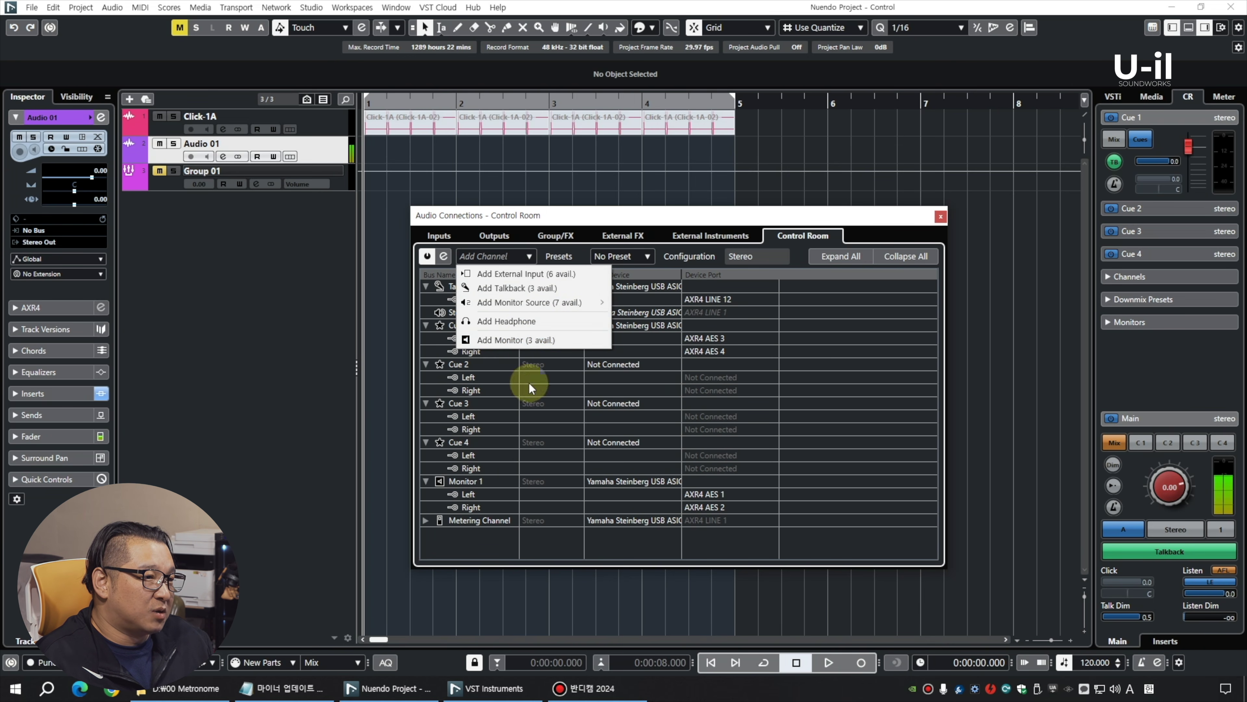
pyautogui.click(464, 479)
pyautogui.click(462, 481)
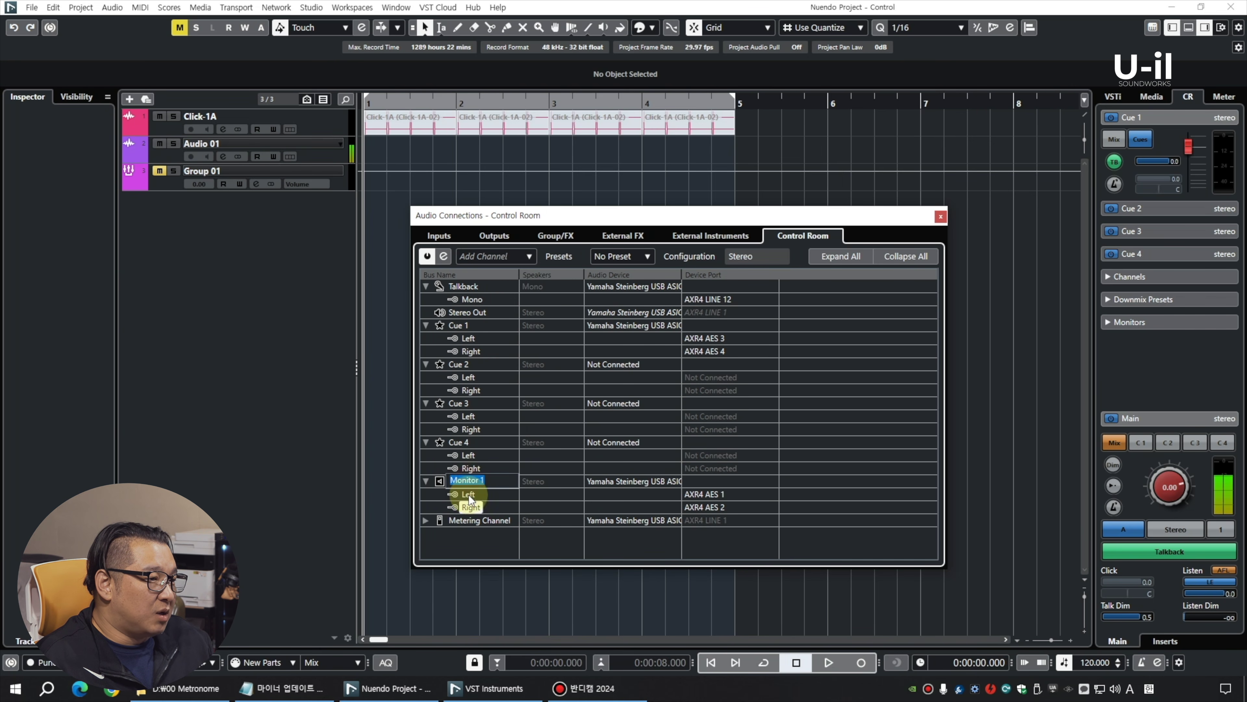
pyautogui.doubleClick(463, 480)
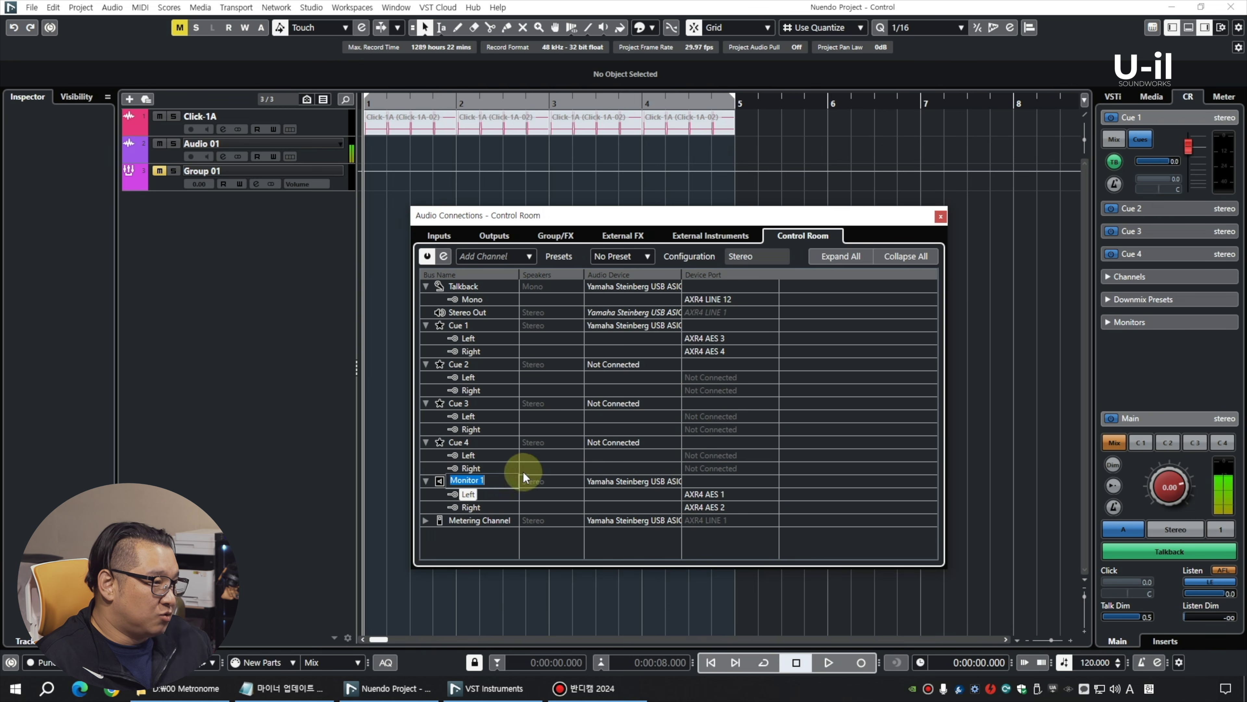
# Step: Audition the Main channel's sources by switching between the cue channels and Mix, ending on Mix
pyautogui.click(1144, 442)
pyautogui.click(1222, 443)
pyautogui.click(1112, 442)
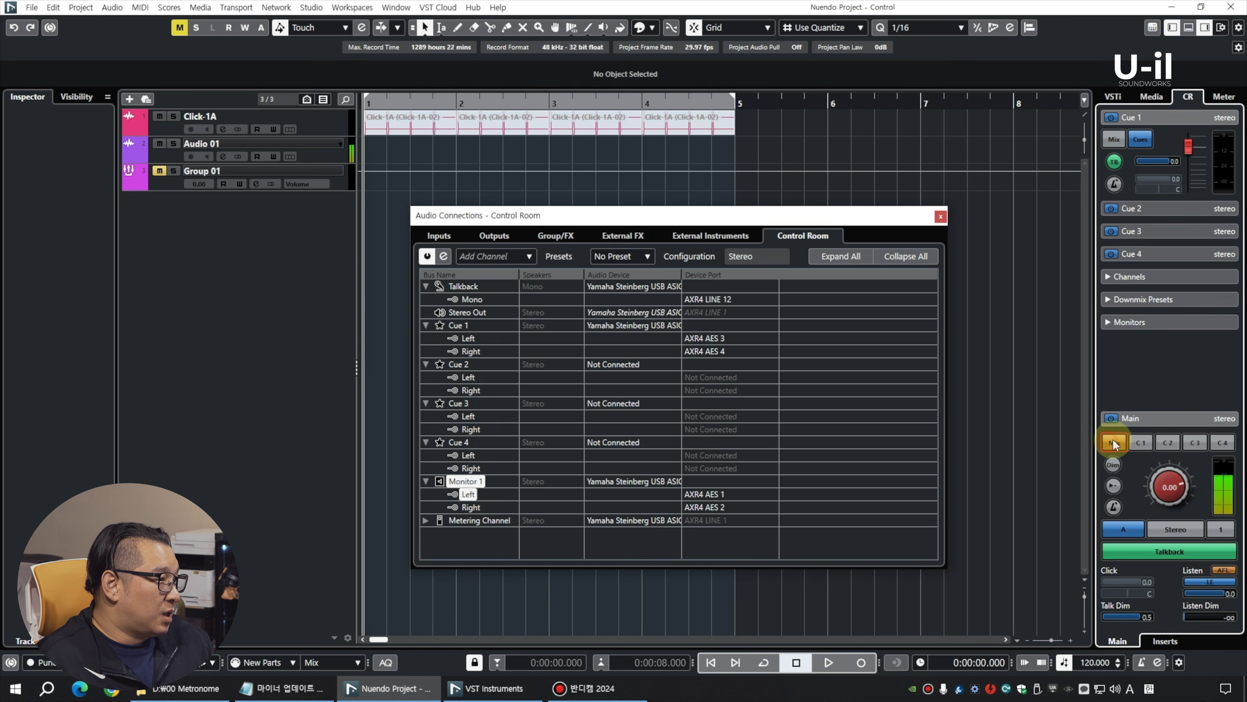
pyautogui.click(1141, 441)
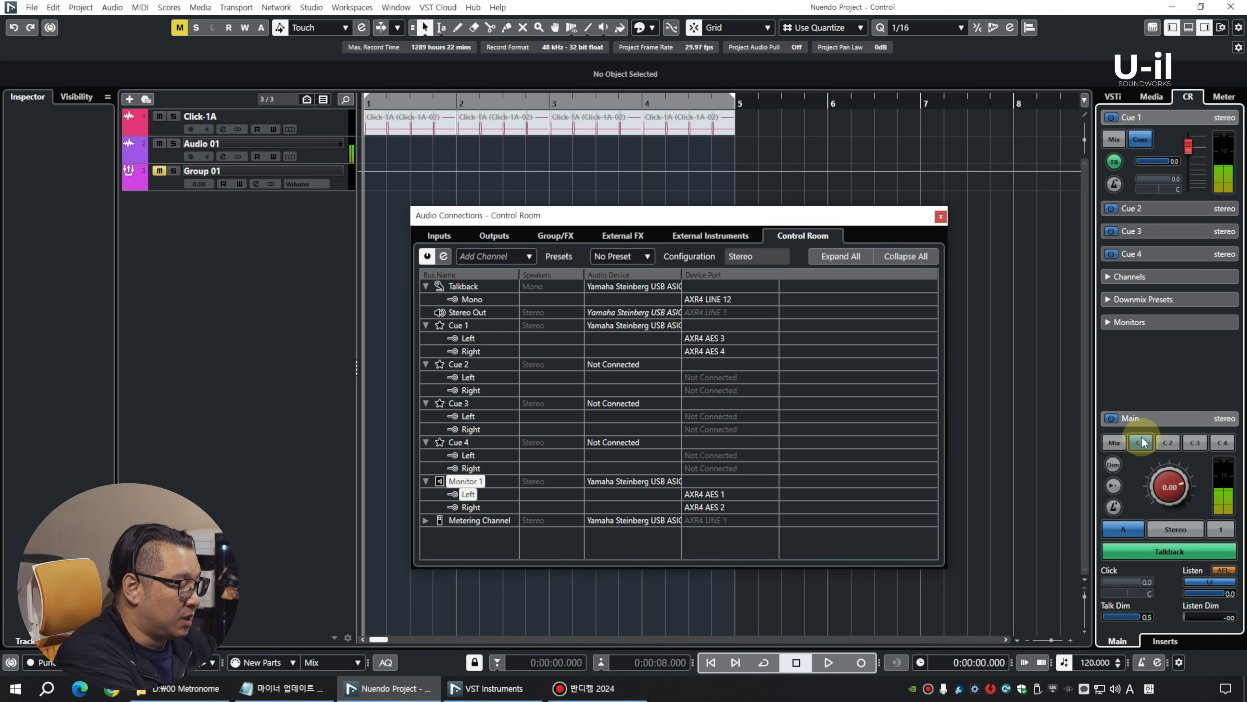
pyautogui.click(1142, 443)
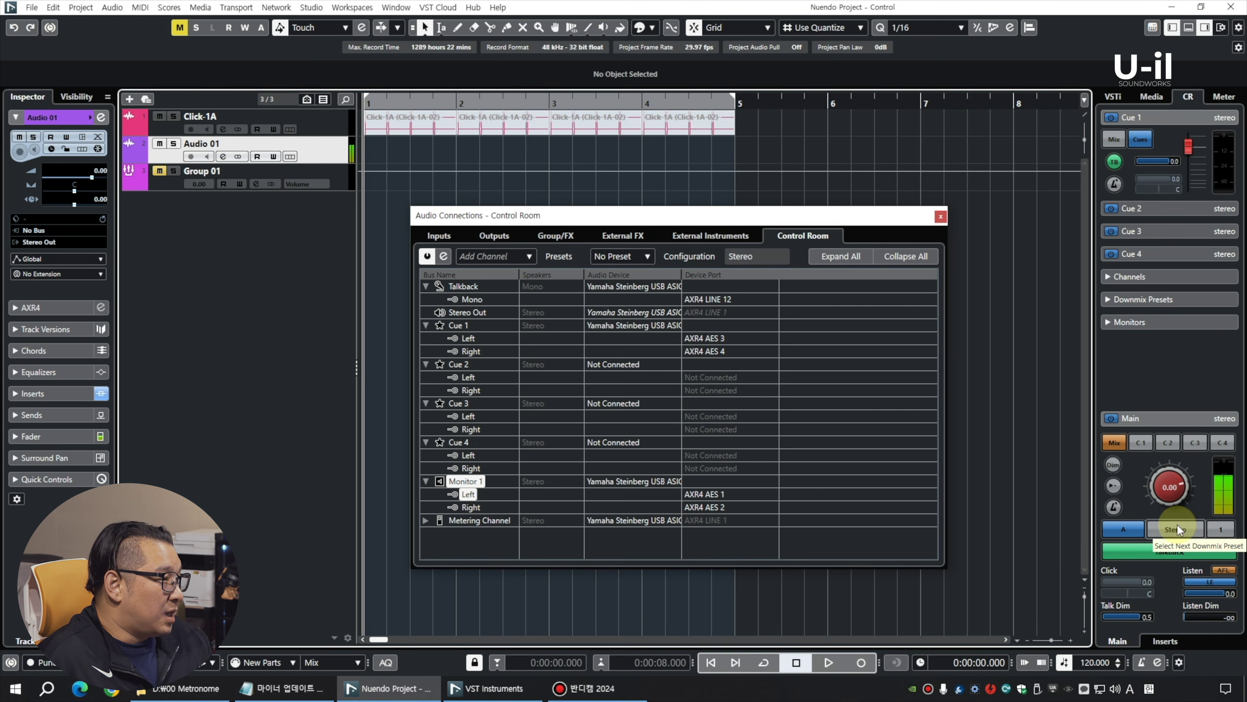
# Step: Try the Main channel's downmix preset switch and toggle Dim on and off twice, leaving Dim off
pyautogui.click(1177, 530)
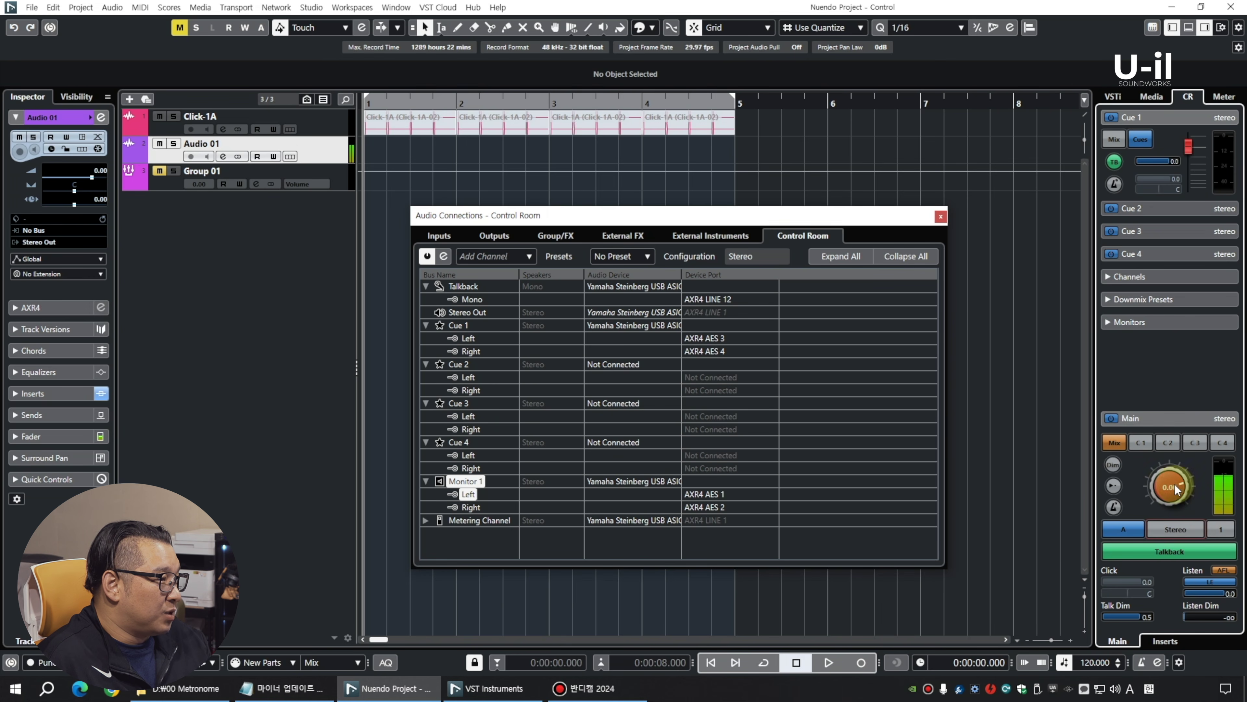
pyautogui.click(1113, 463)
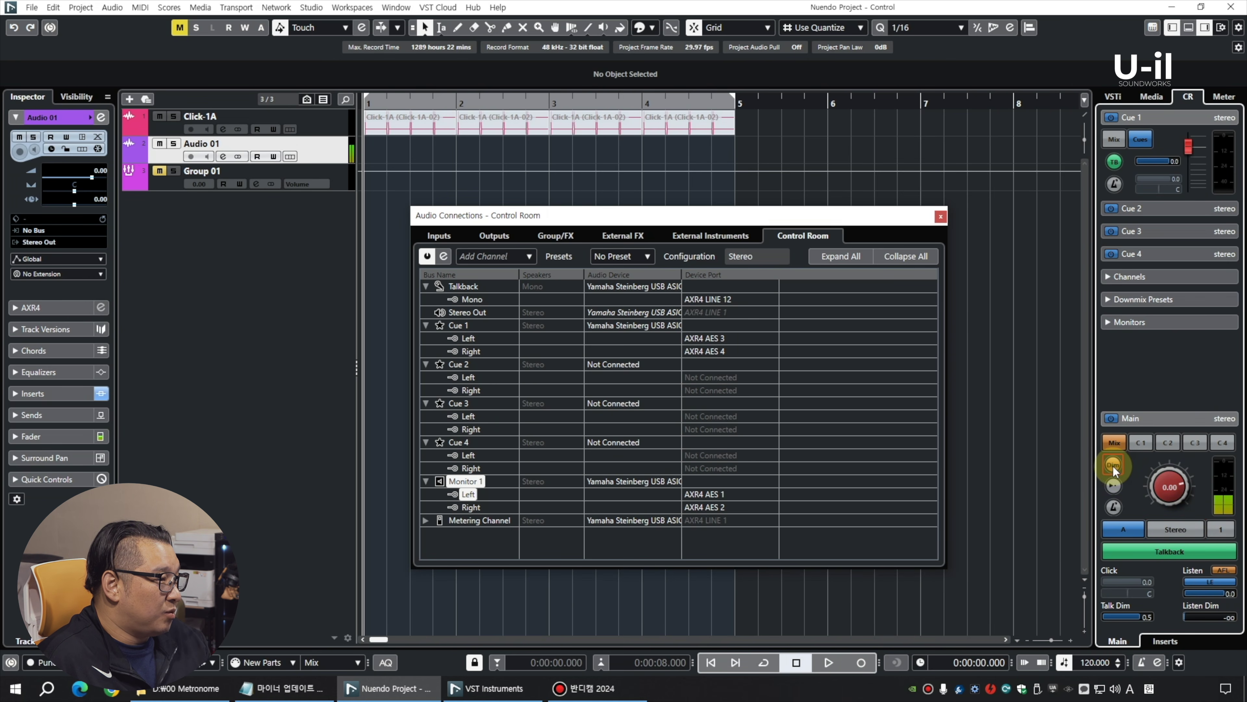
pyautogui.click(1114, 463)
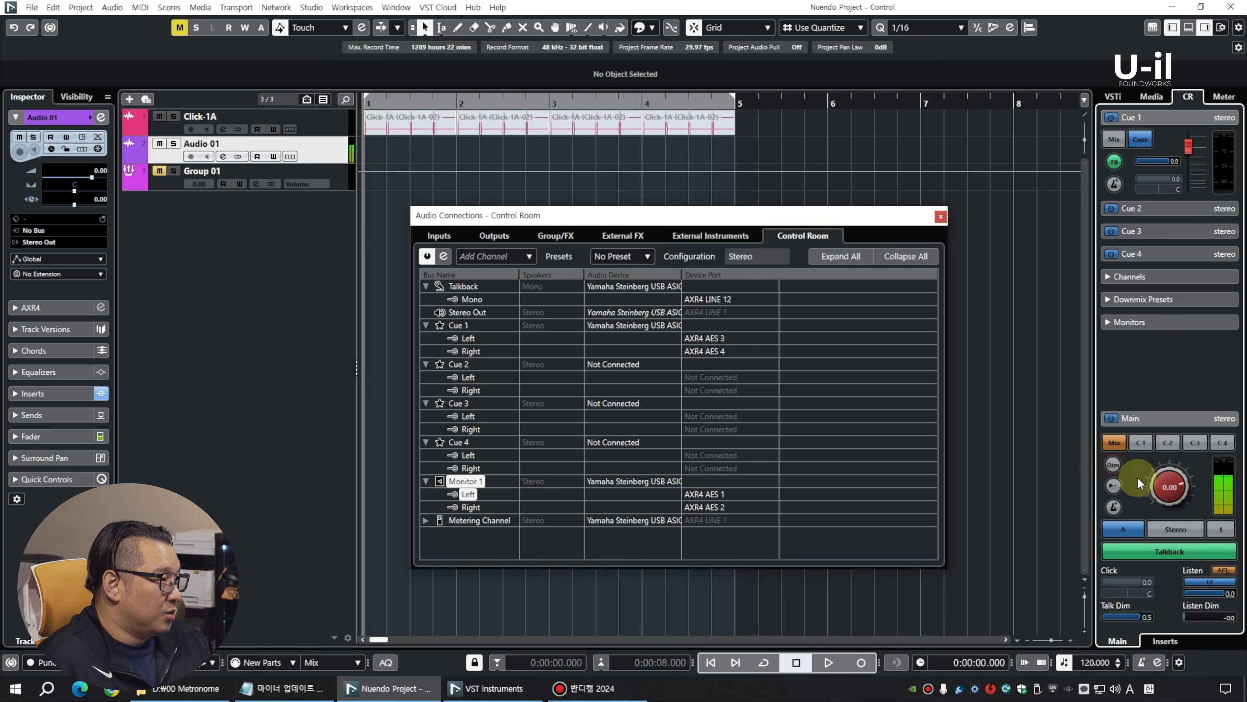
pyautogui.click(1113, 464)
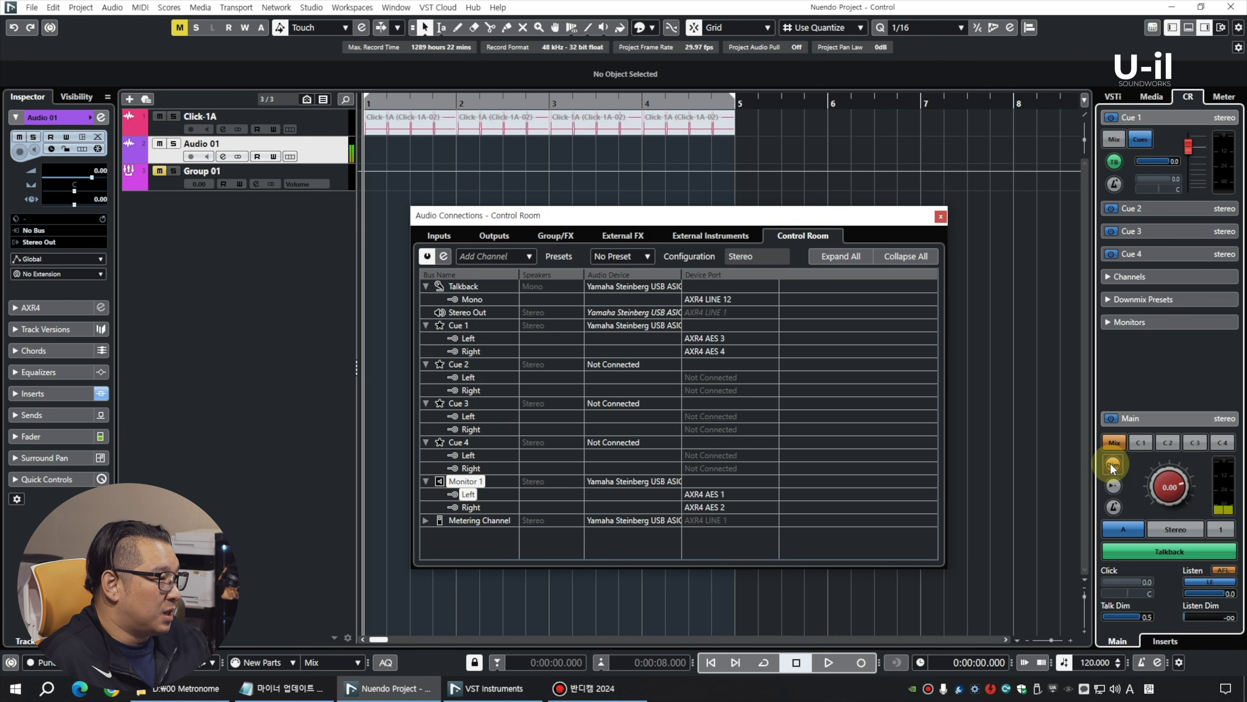
pyautogui.click(1113, 464)
pyautogui.click(31, 6)
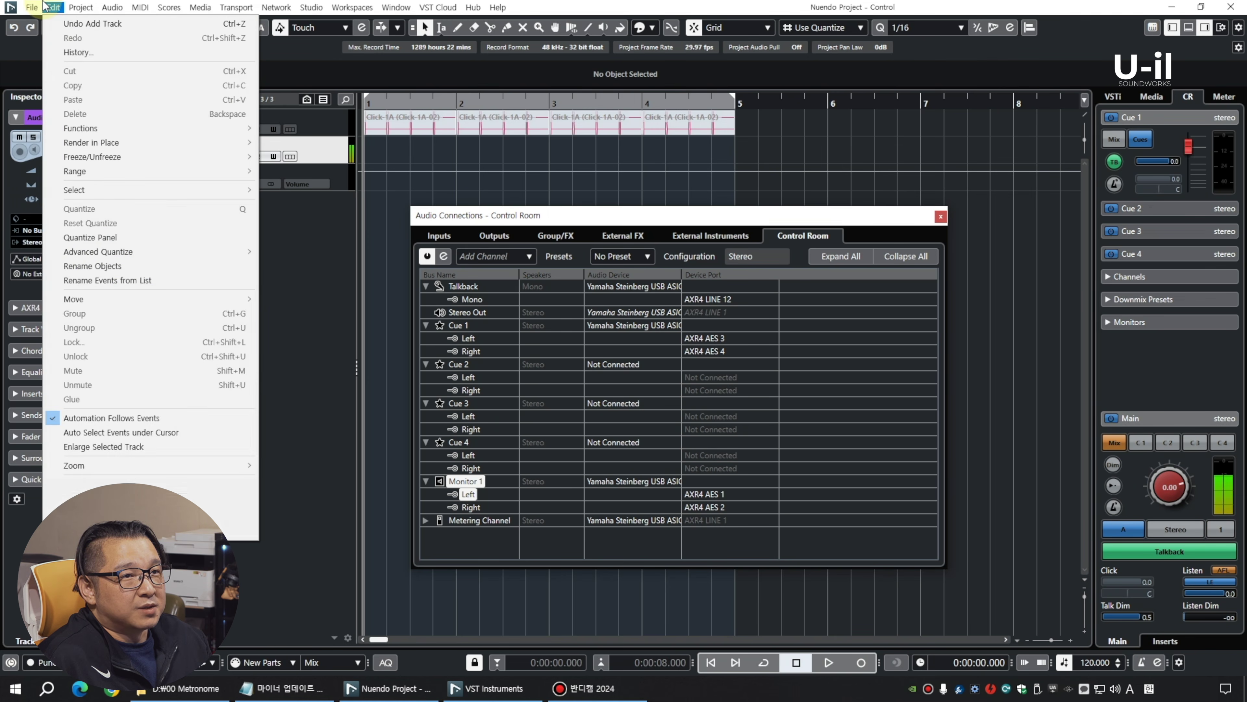
pyautogui.click(74, 535)
pyautogui.click(314, 540)
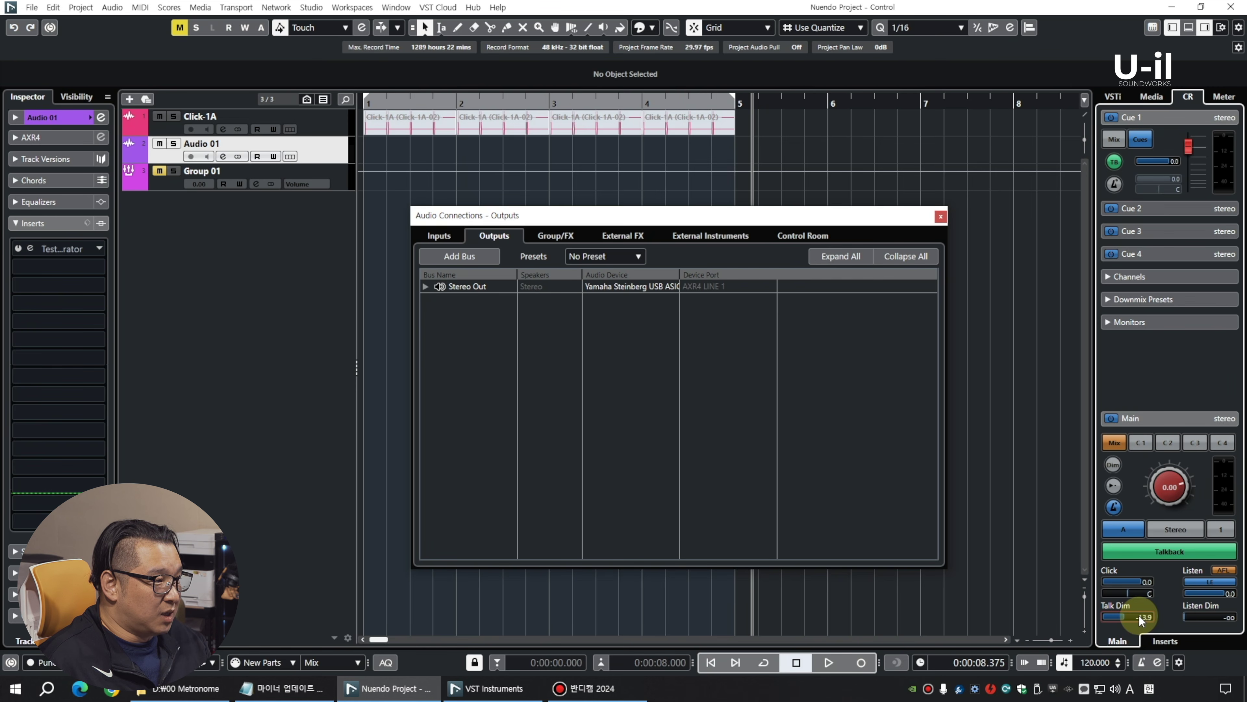
# Step: Set the Control Room's Talk Dim level to 0.0
pyautogui.moveTo(1142, 616); pyautogui.dragTo(1147, 613)
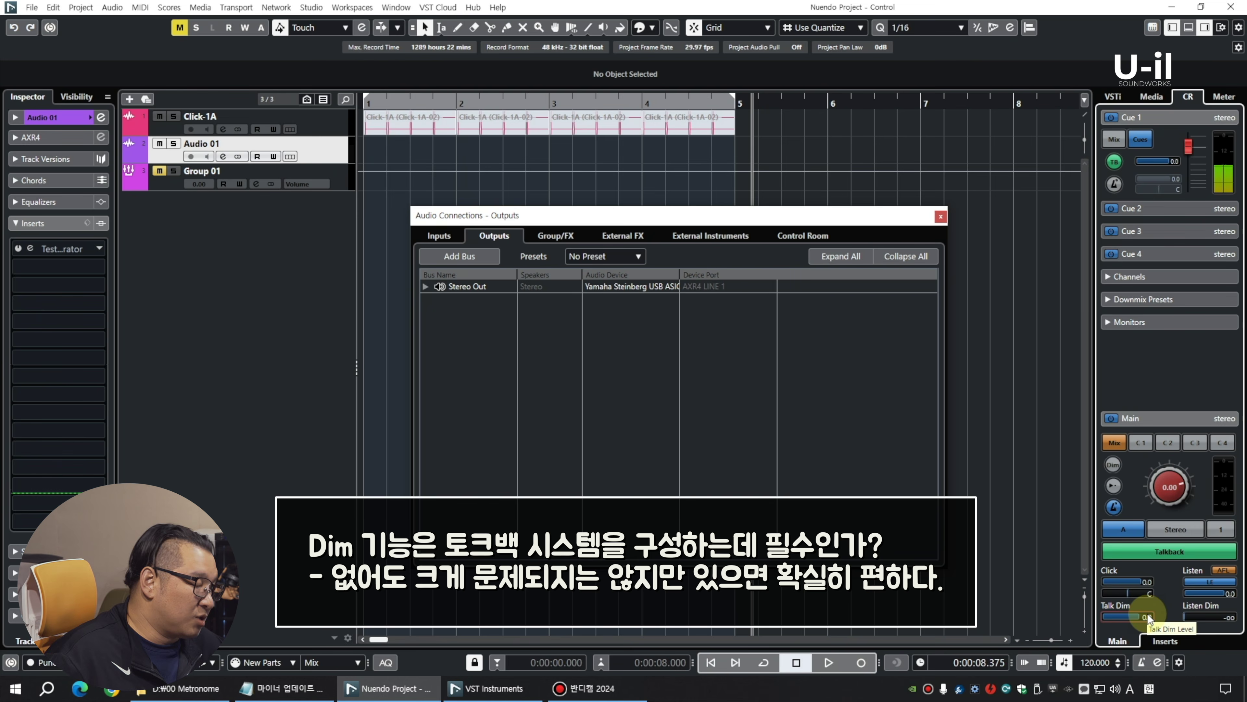
pyautogui.doubleClick(1148, 614)
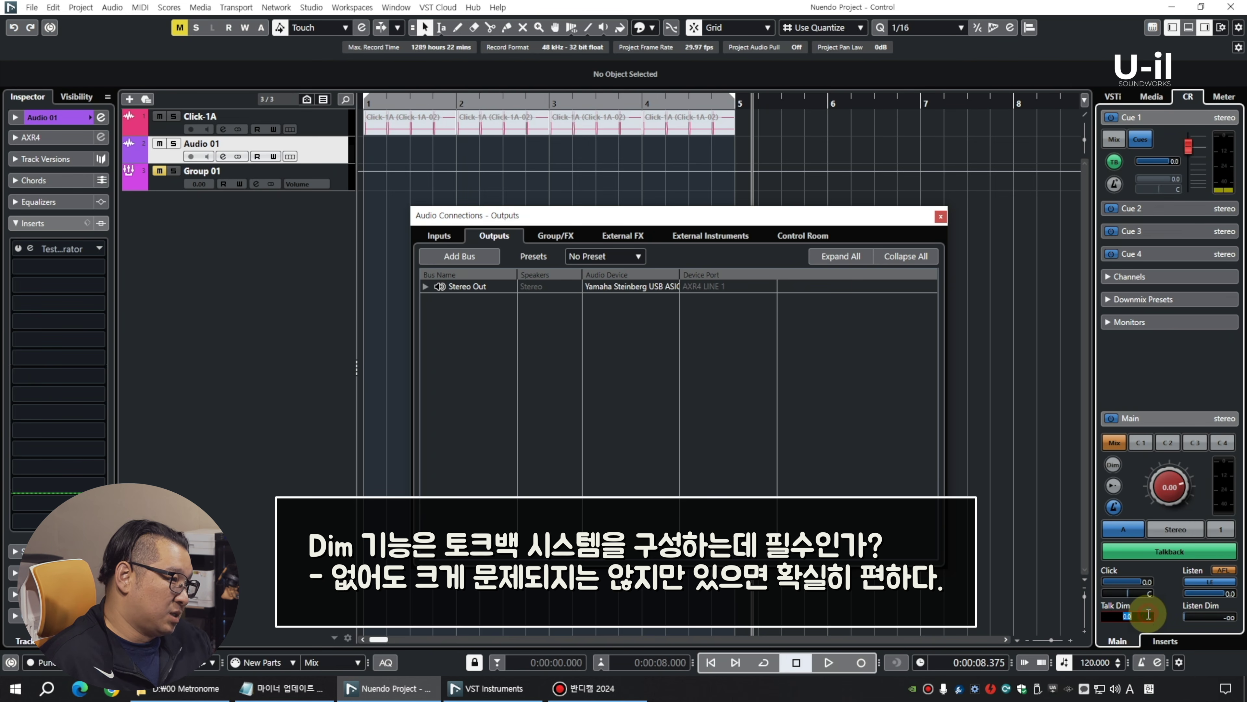
pyautogui.press('Return')
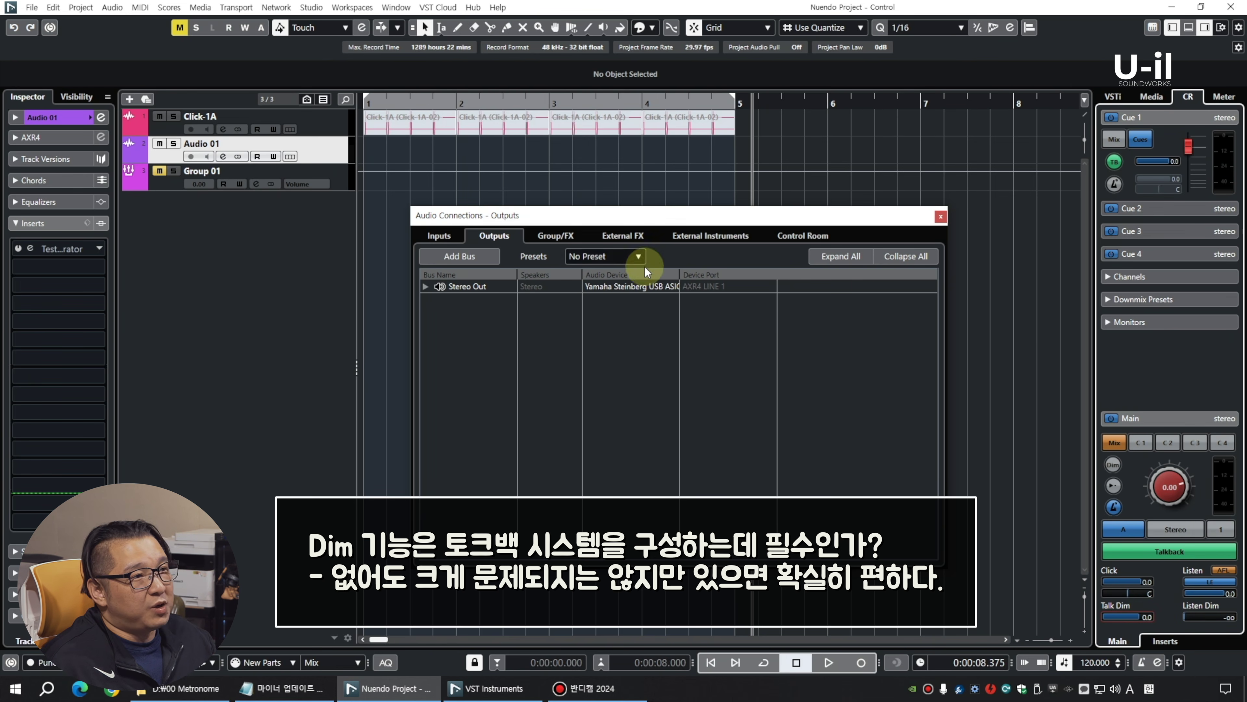
# Step: Return to the Control Room connections, then expand Monitors and review the effects available for its first insert slot
pyautogui.click(797, 237)
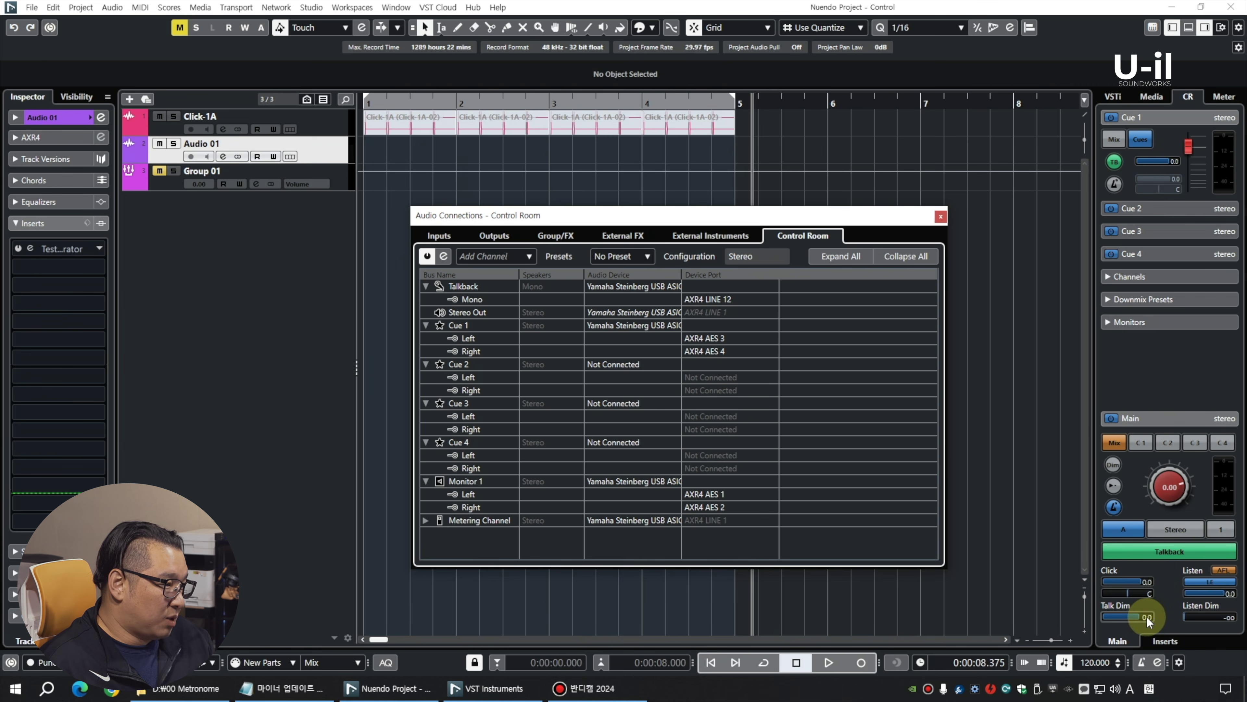
pyautogui.click(1154, 322)
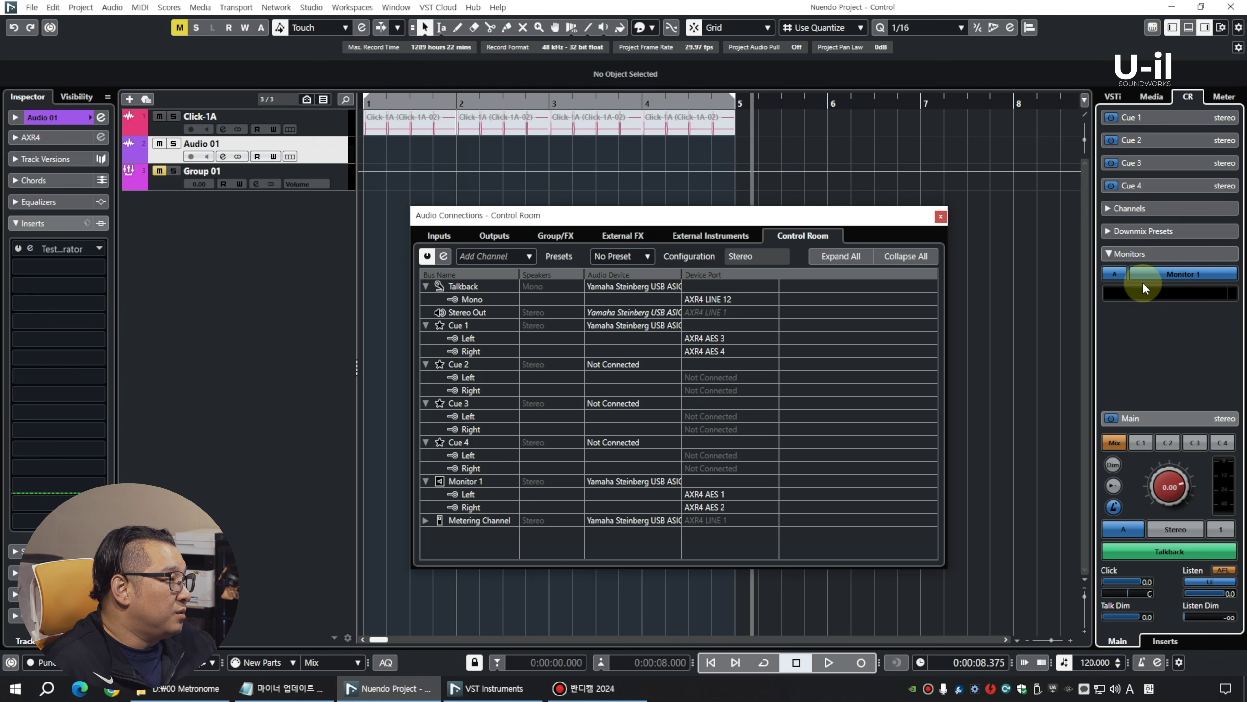
pyautogui.click(1157, 638)
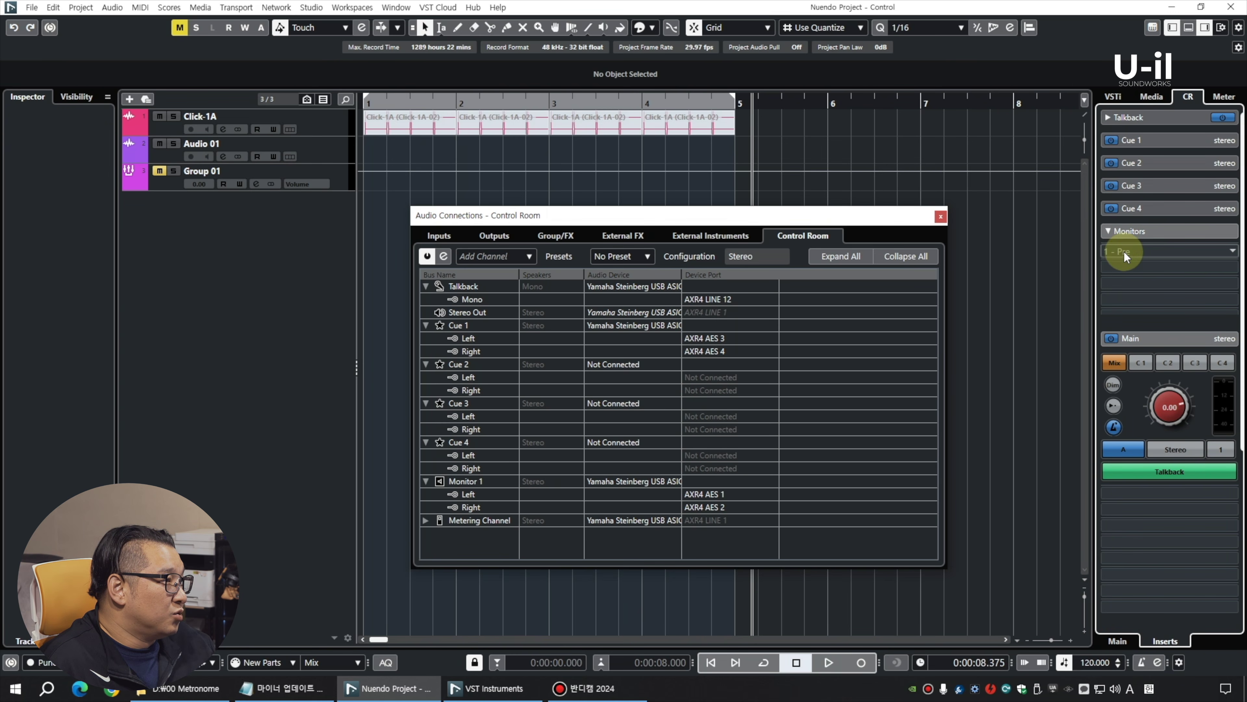
pyautogui.click(1150, 245)
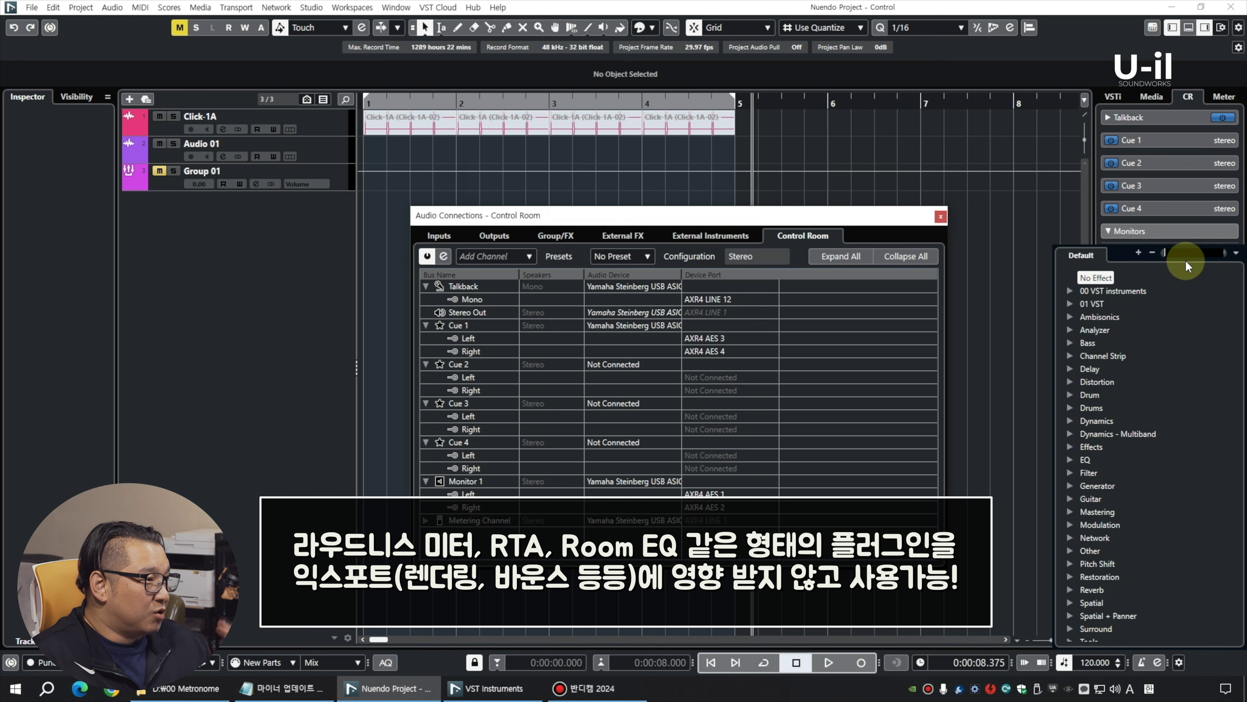
pyautogui.click(1030, 279)
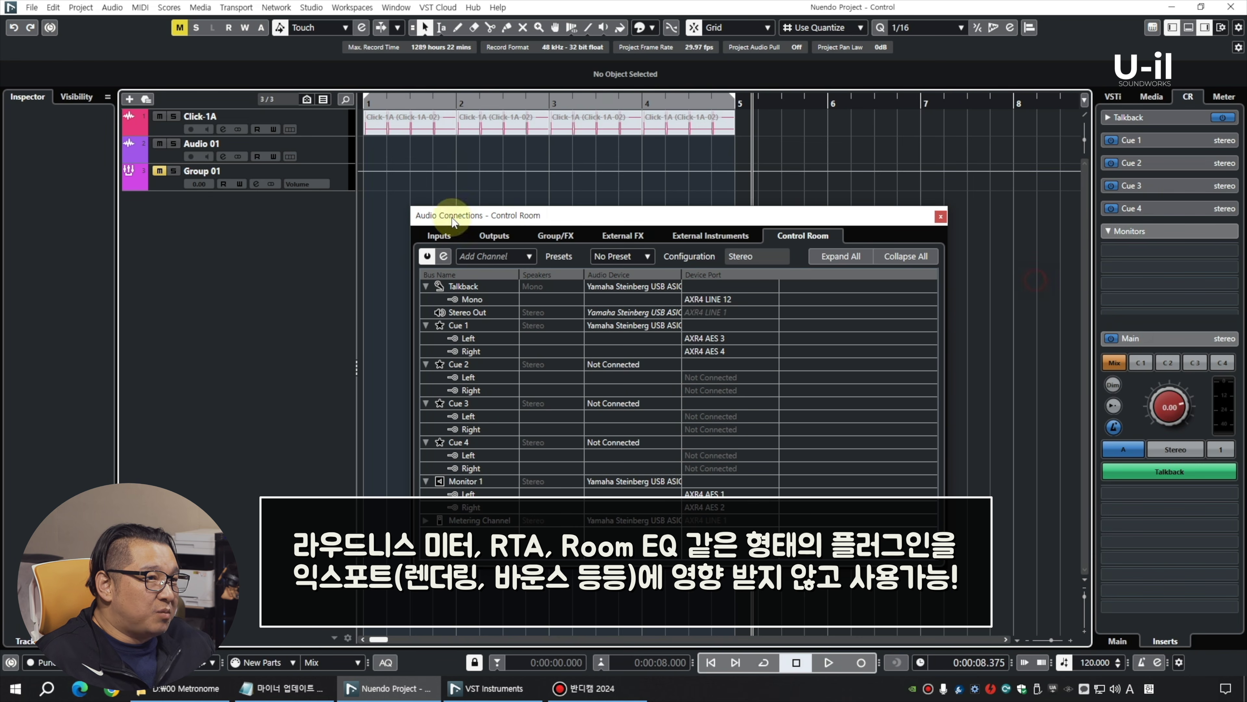
# Step: Close Audio Connections and examine the Stereo Out channel's insert slots in the MixConsole, closing the mixer when done
pyautogui.press('F3')
pyautogui.click(938, 222)
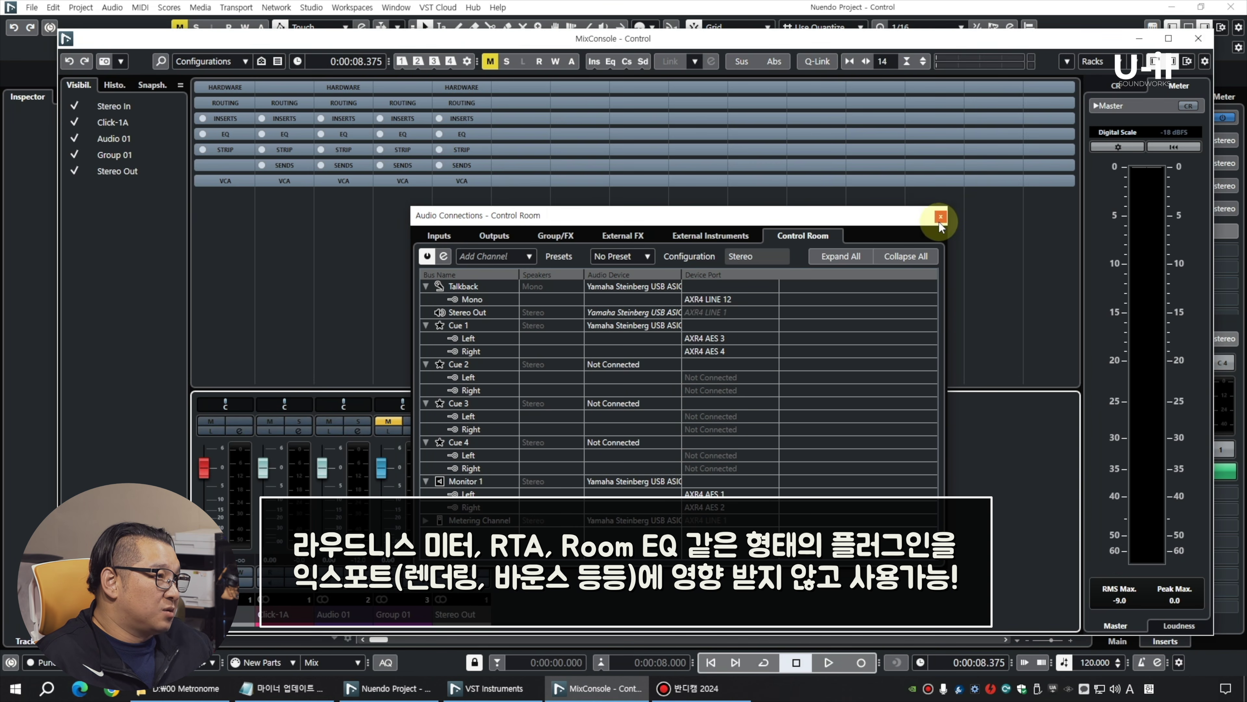
pyautogui.click(454, 467)
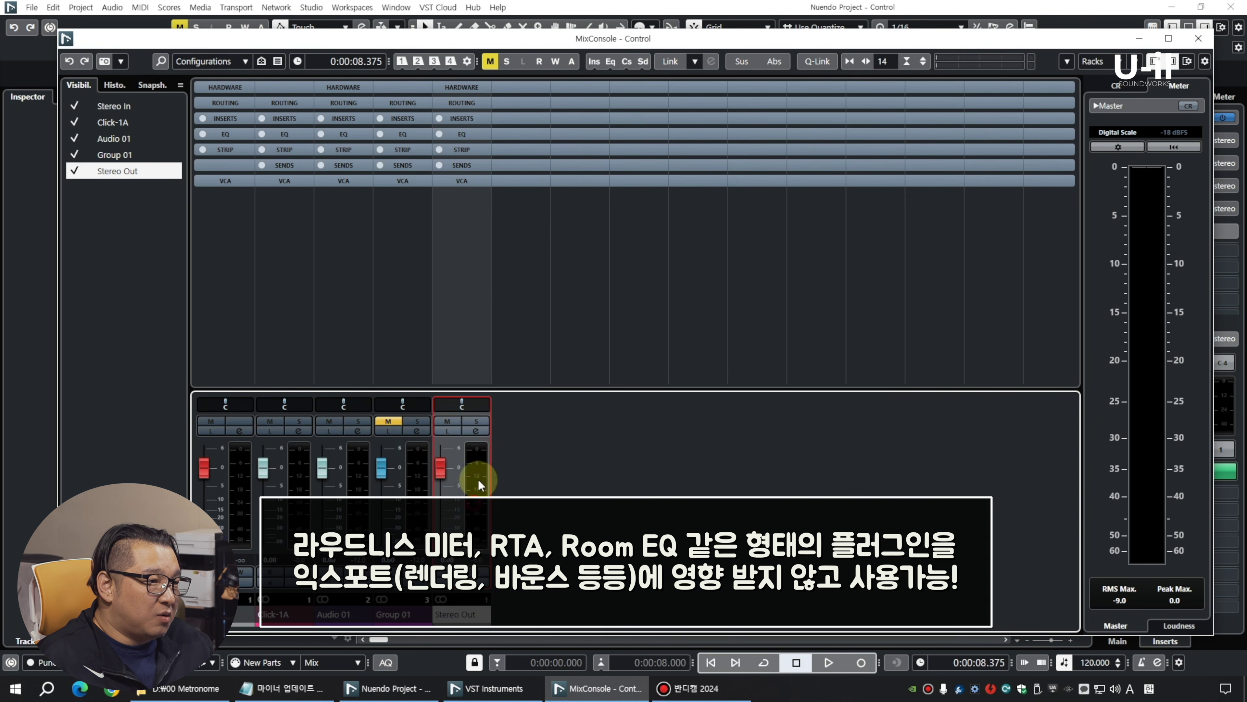
pyautogui.click(464, 118)
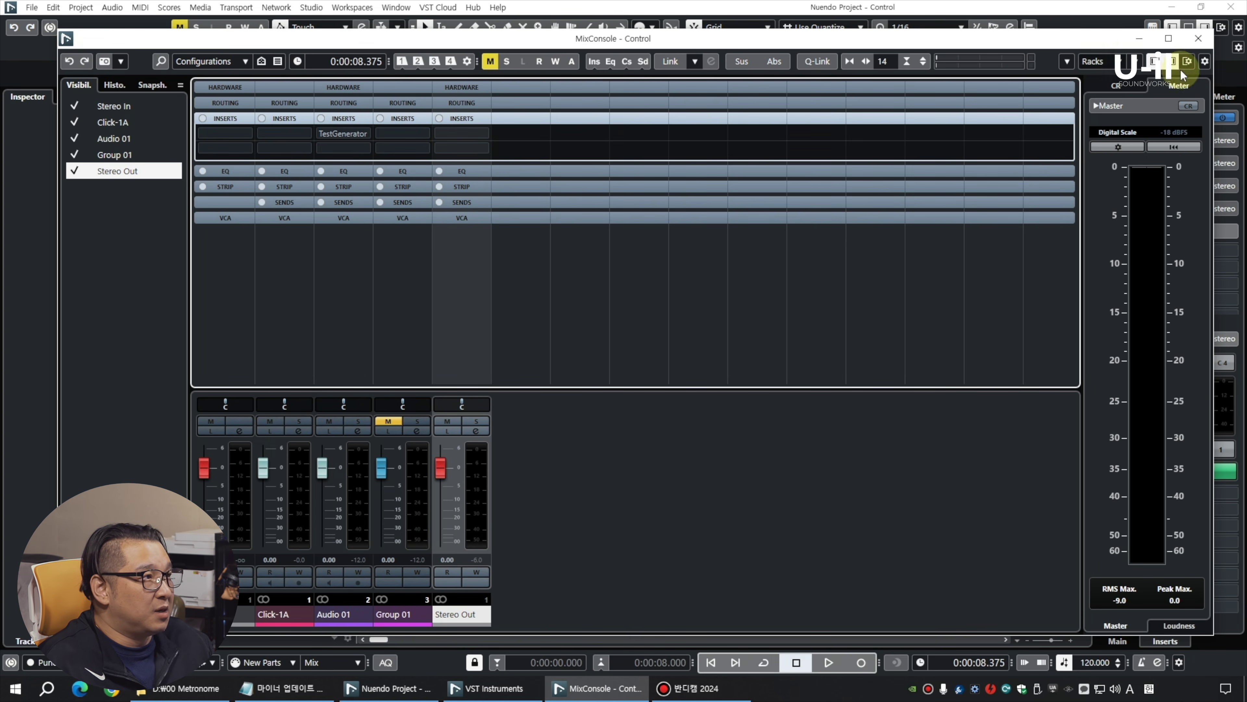
pyautogui.click(1199, 39)
# Step: Review the effect list of the first Monitors insert slot again, leaving the slot empty
pyautogui.click(1213, 249)
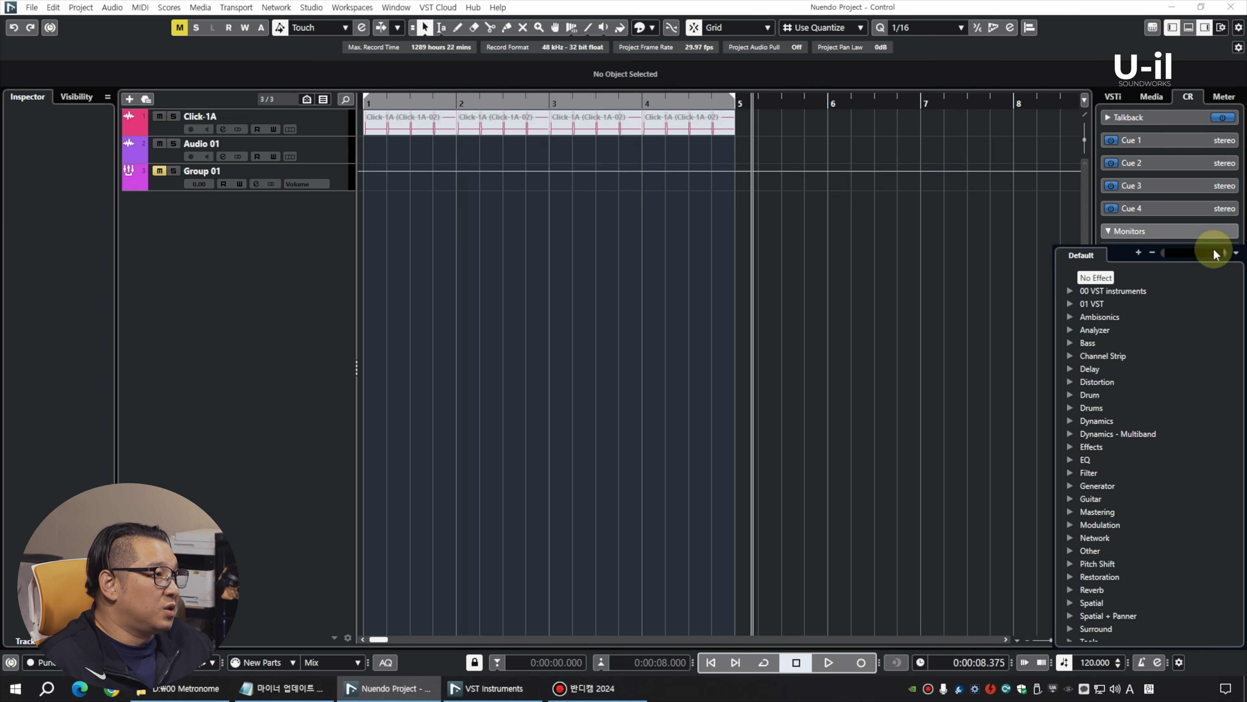
pyautogui.click(1242, 255)
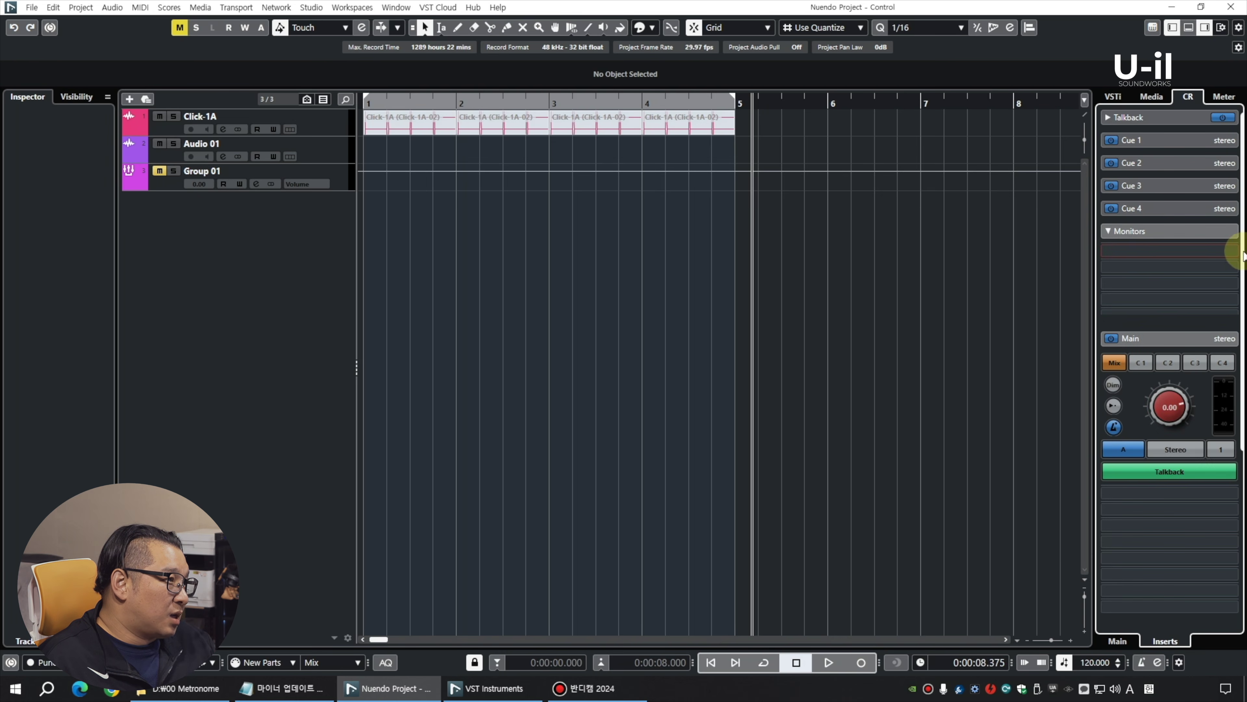
pyautogui.click(1213, 250)
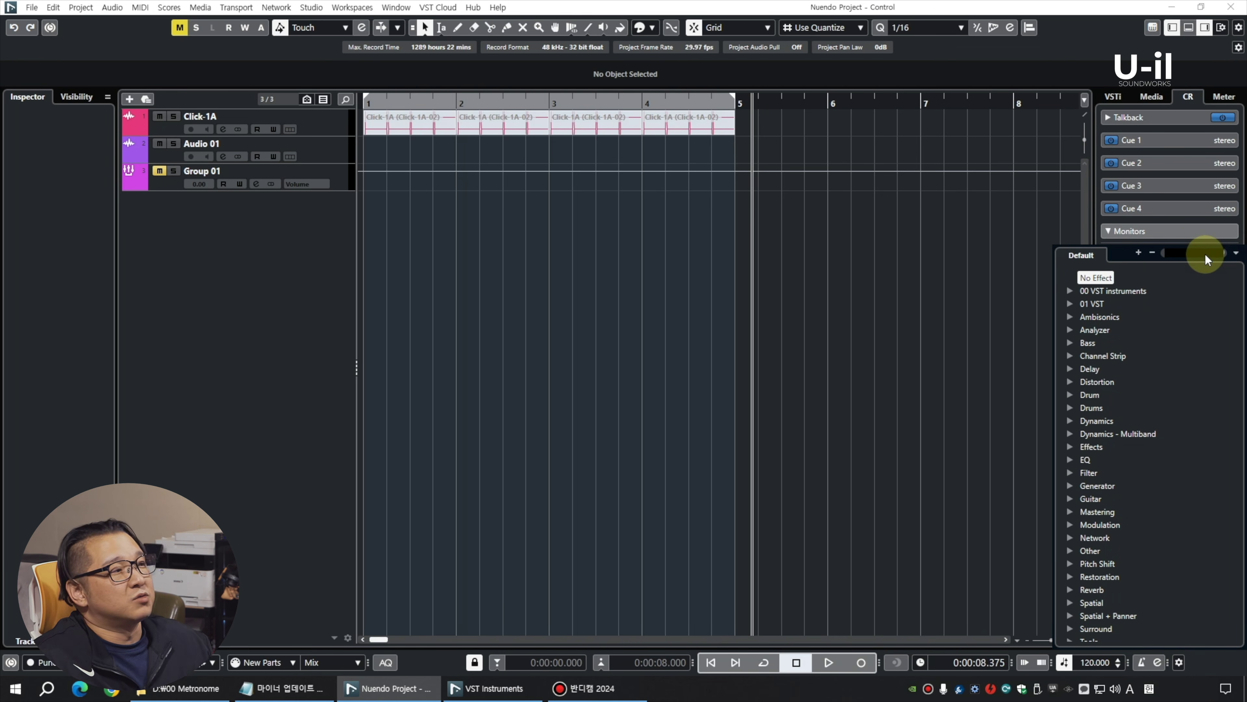
pyautogui.press('Escape')
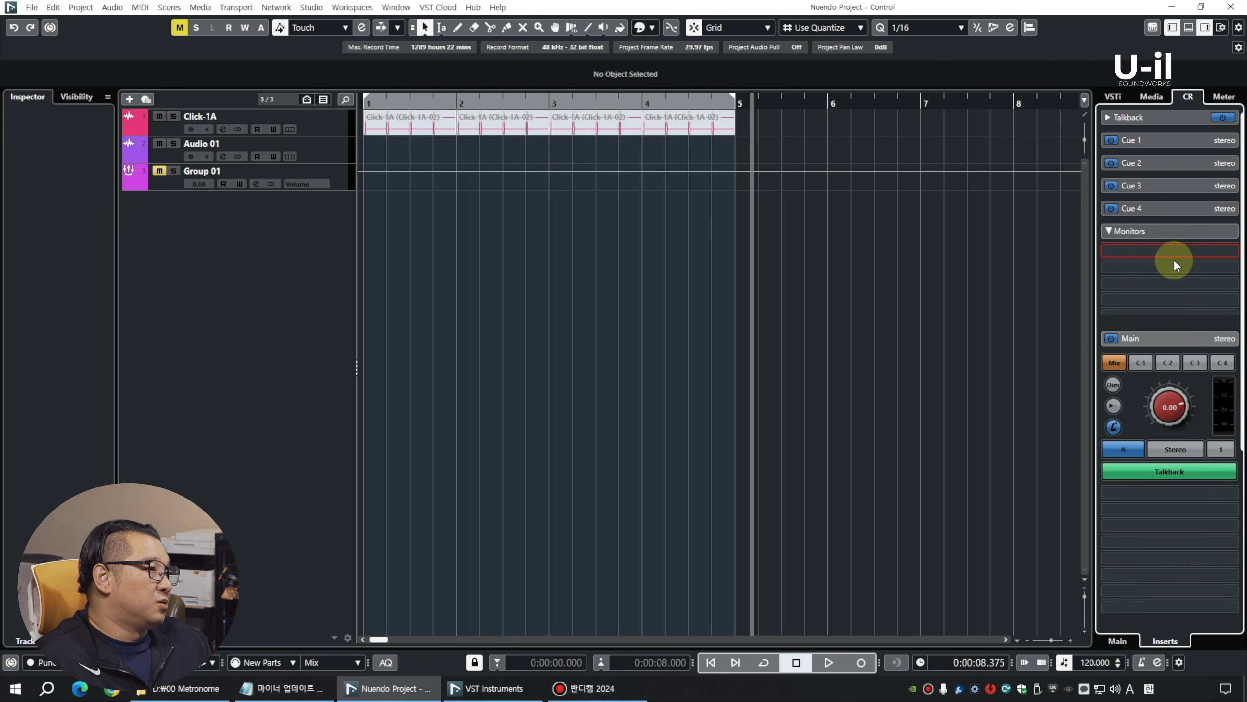
# Step: Insert Headphones Match in Cue 1's first slot and set its headphones model to Sony MDR-7506
pyautogui.click(1163, 141)
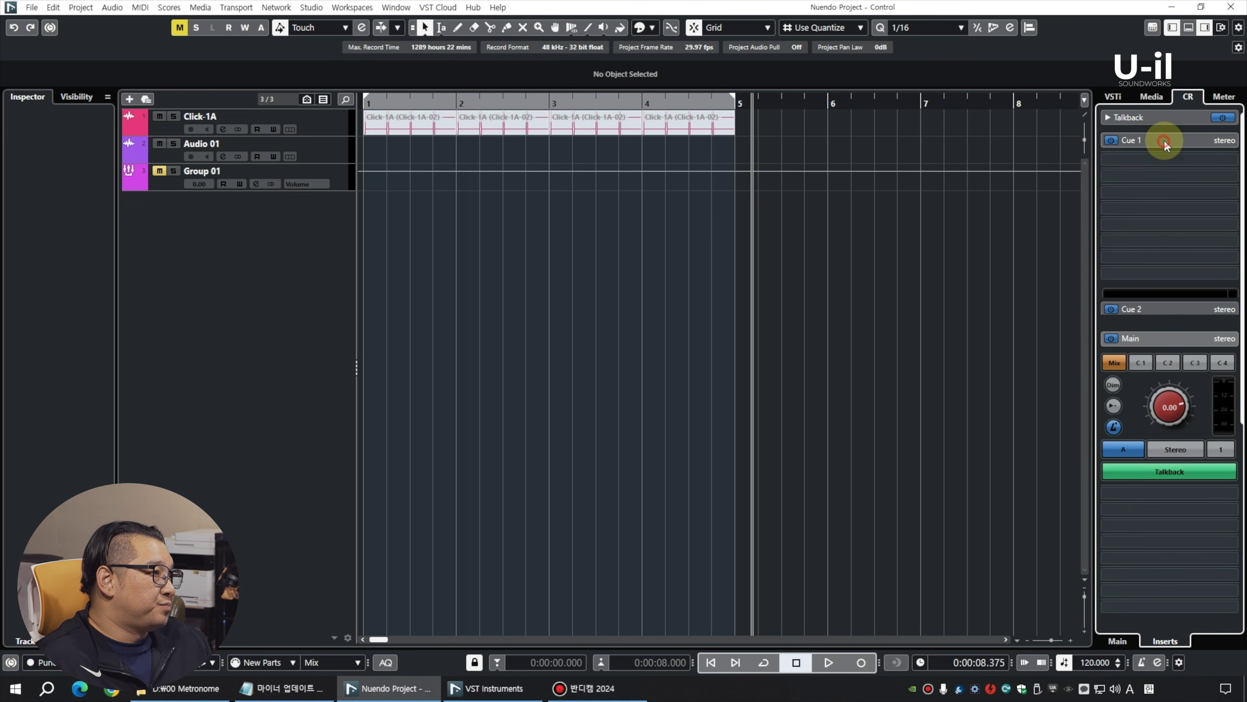
pyautogui.click(1226, 162)
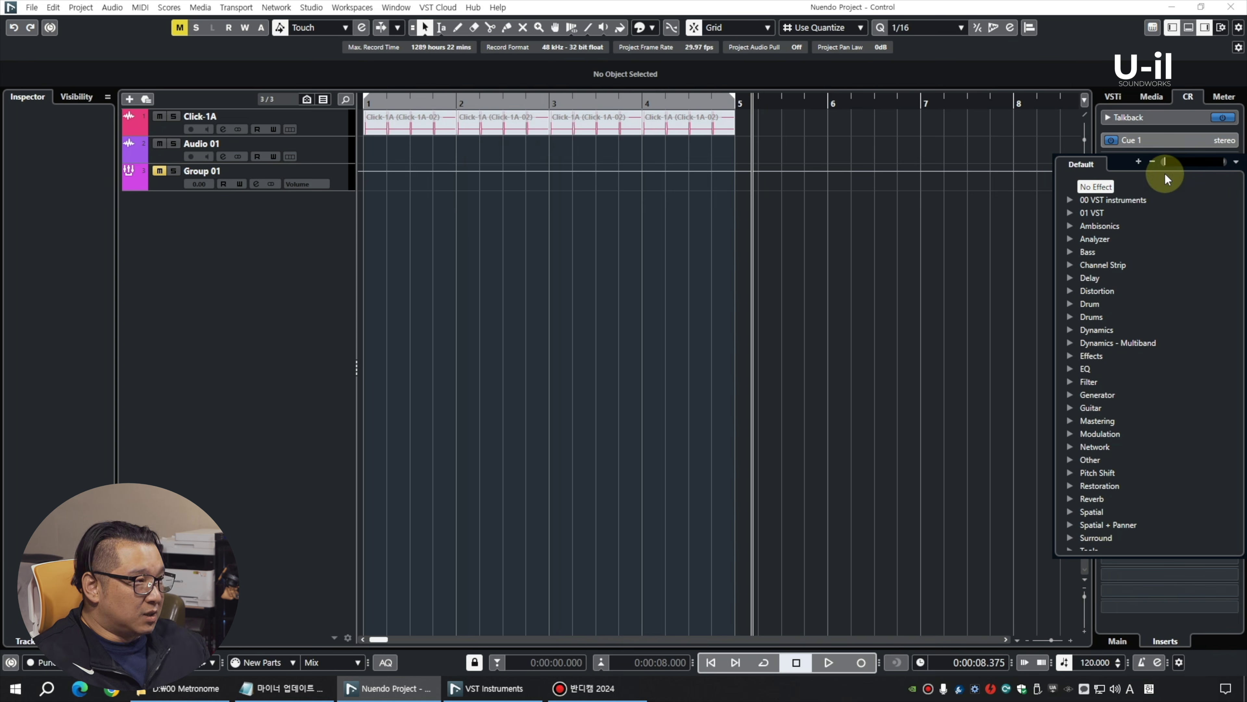
pyautogui.write('head')
pyautogui.press('Return')
pyautogui.click(513, 240)
pyautogui.write('7506')
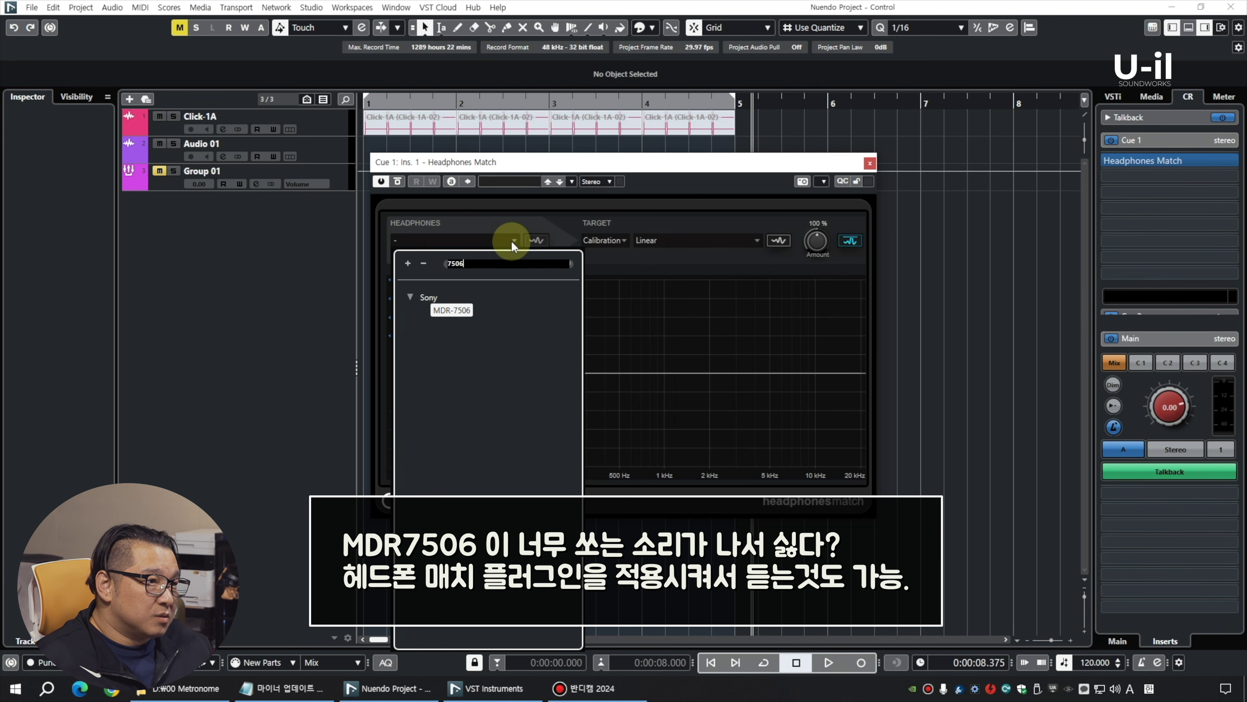
pyautogui.click(451, 310)
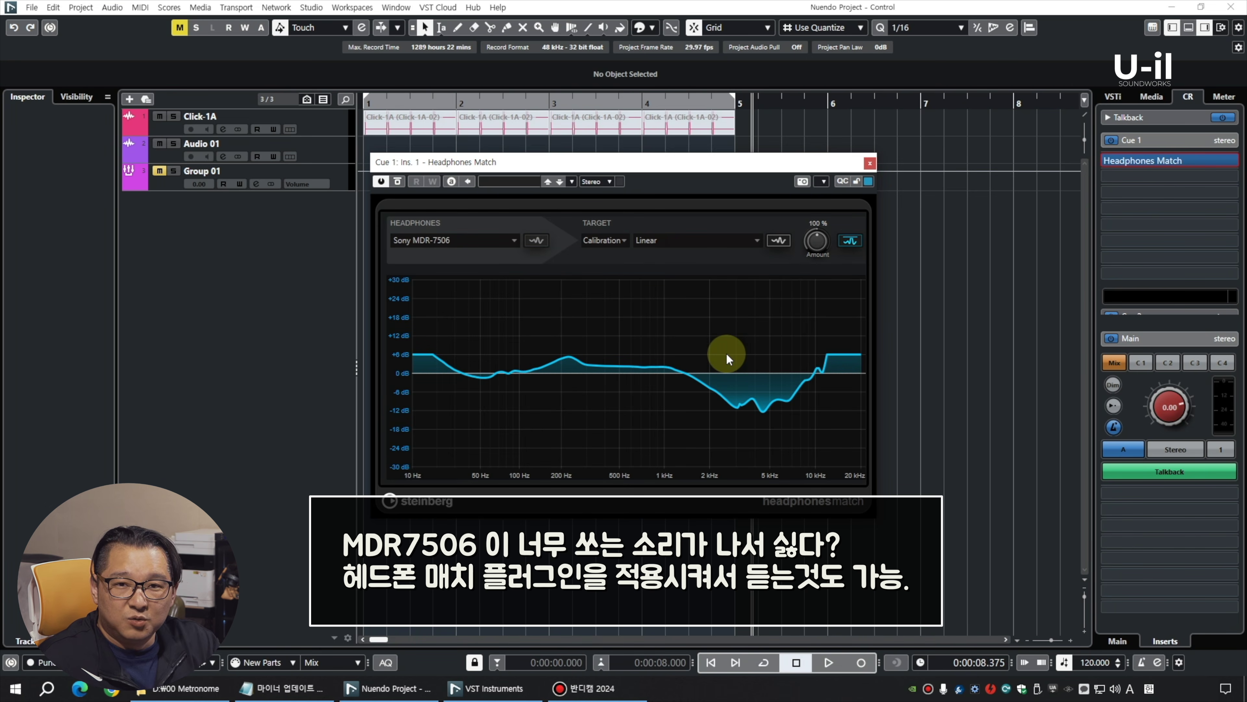
# Step: Remove Headphones Match from Cue 1's first insert slot and collapse the Cue 1 channel
pyautogui.click(1146, 158)
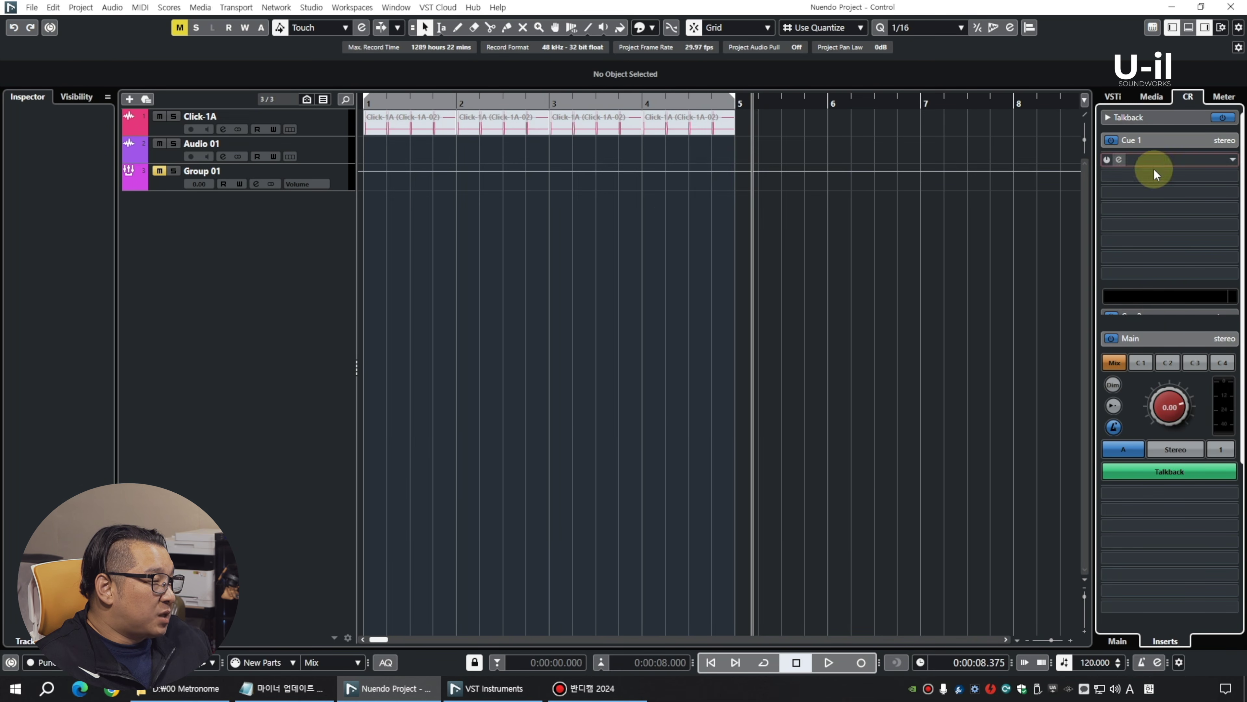
pyautogui.click(1160, 141)
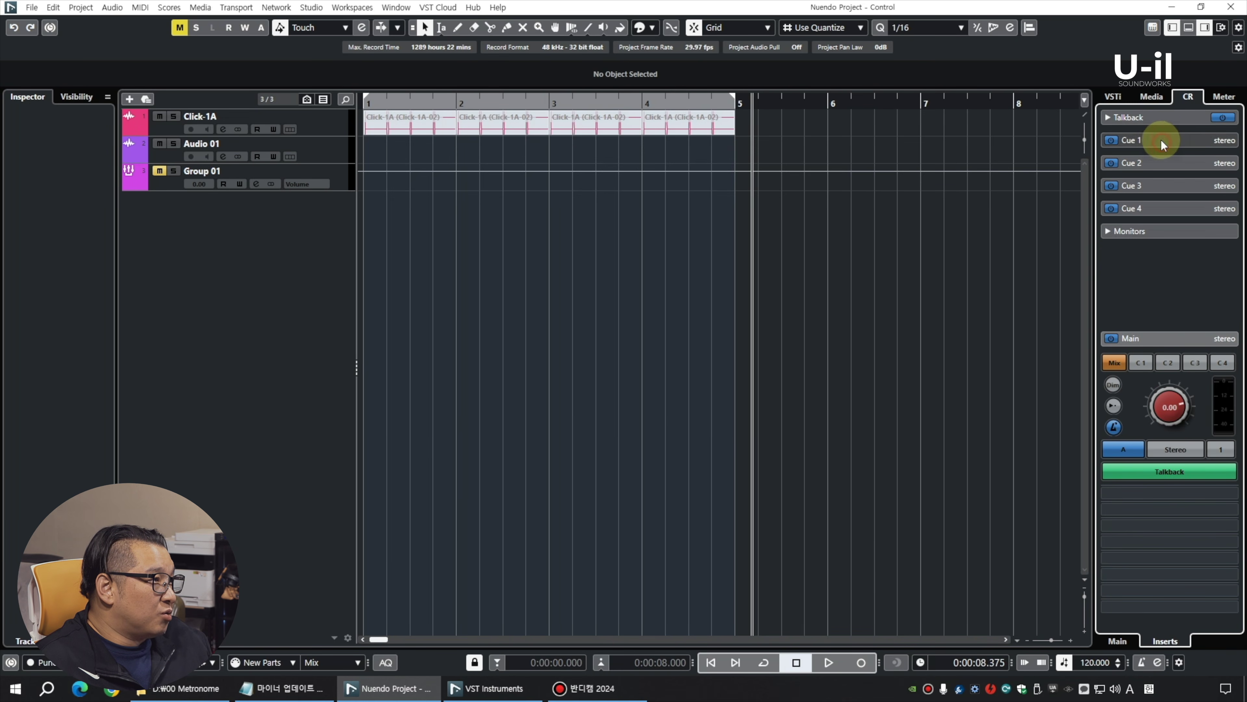
# Step: Look over the Talkback channel's insert slots, collapse the channel and return to the Control Room's Main view
pyautogui.click(1145, 116)
pyautogui.click(1208, 138)
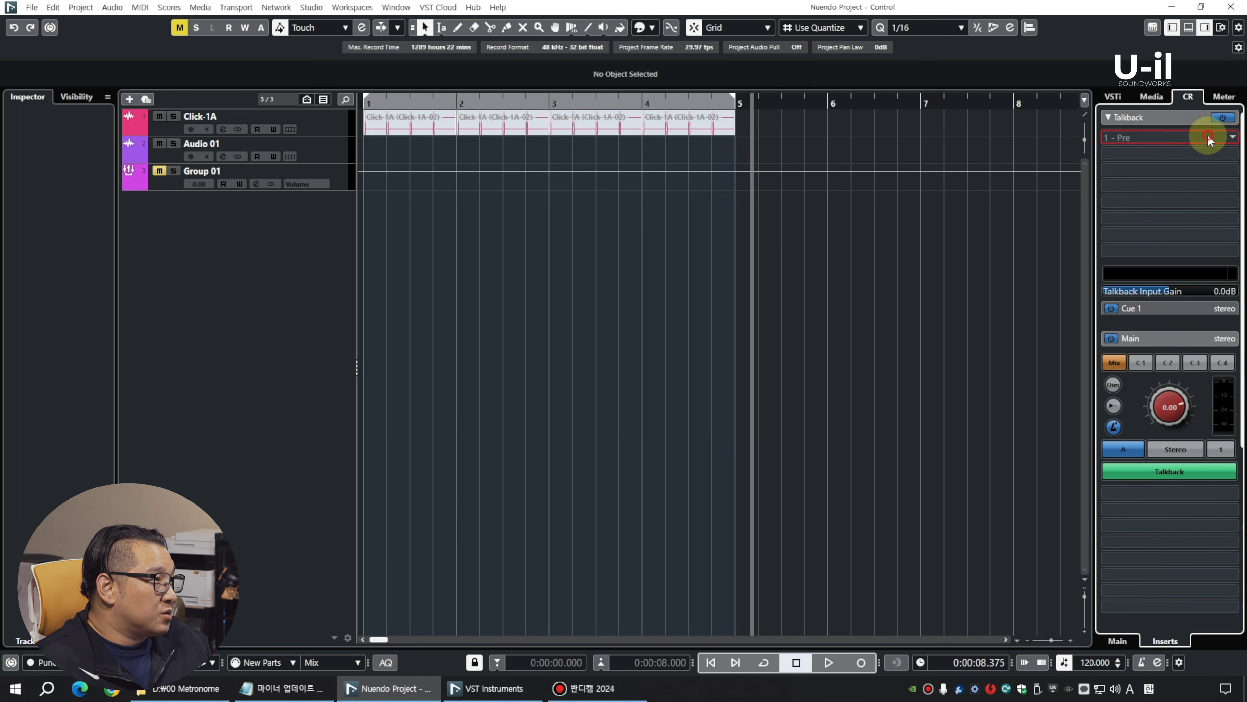
pyautogui.click(1153, 114)
pyautogui.click(1151, 113)
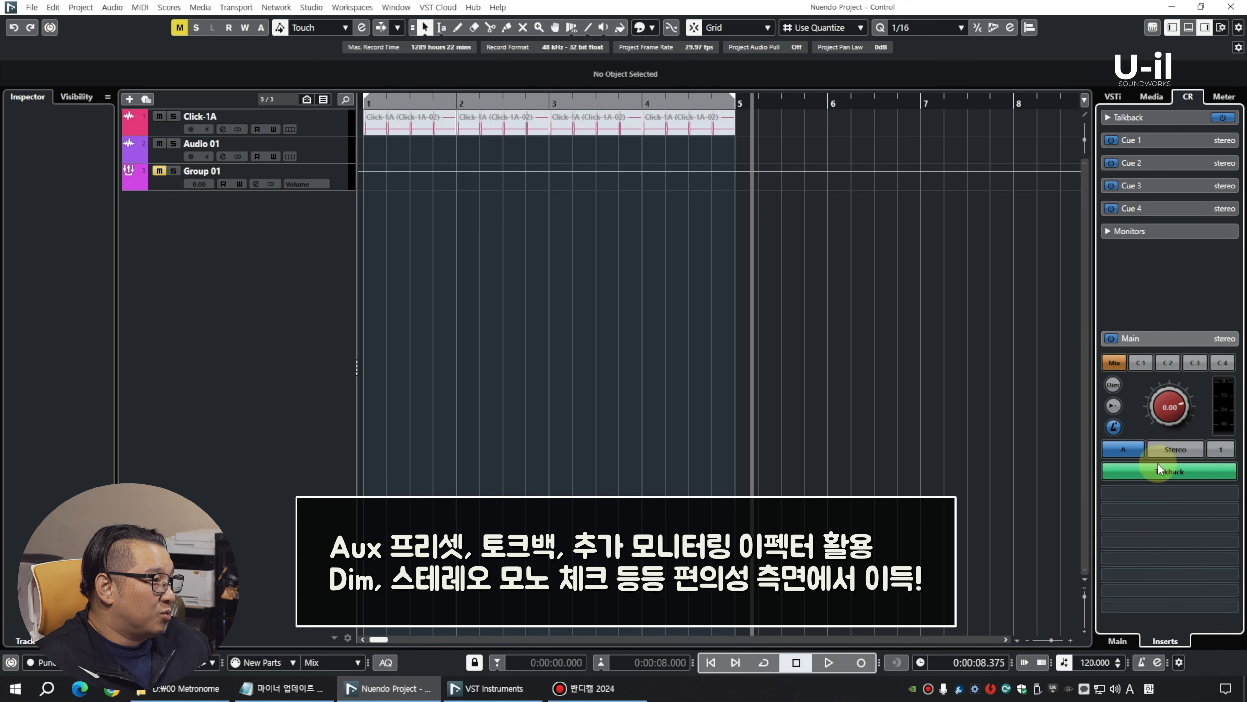
pyautogui.click(1131, 642)
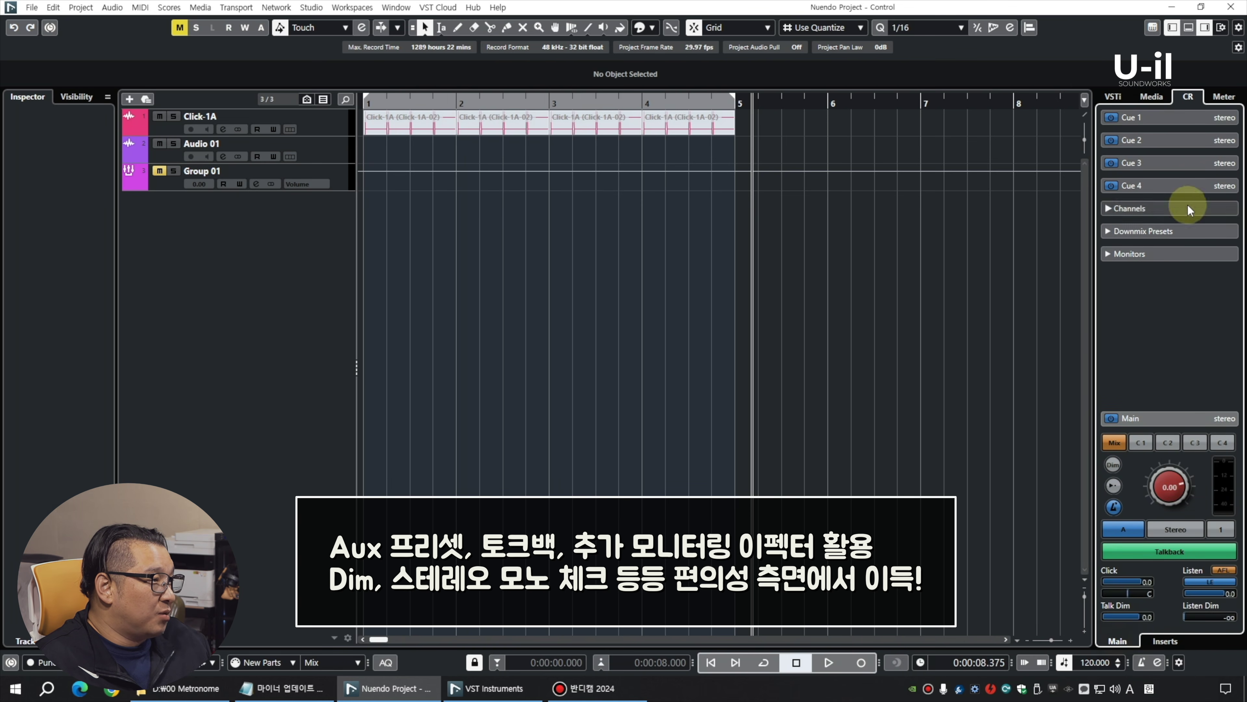
# Step: Expand the Cue 1 channel and show the Control Room as a floating window over the arrangement, closing that window again
pyautogui.click(1130, 118)
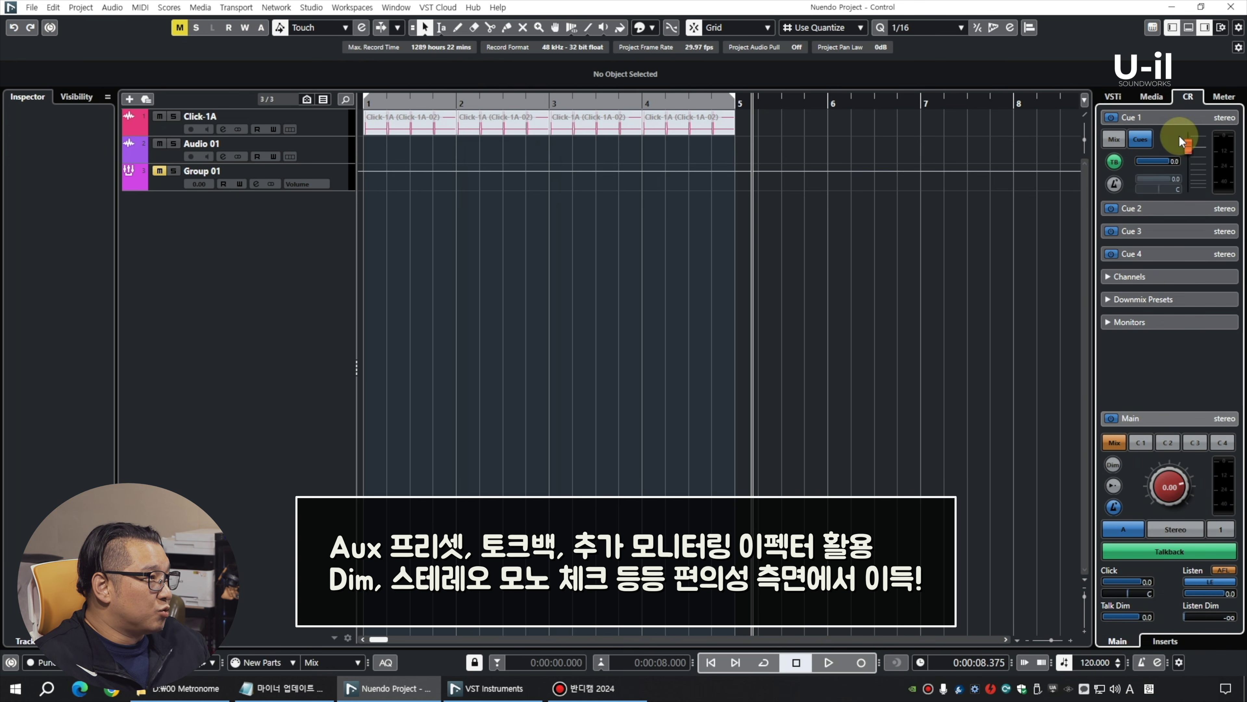
pyautogui.click(317, 8)
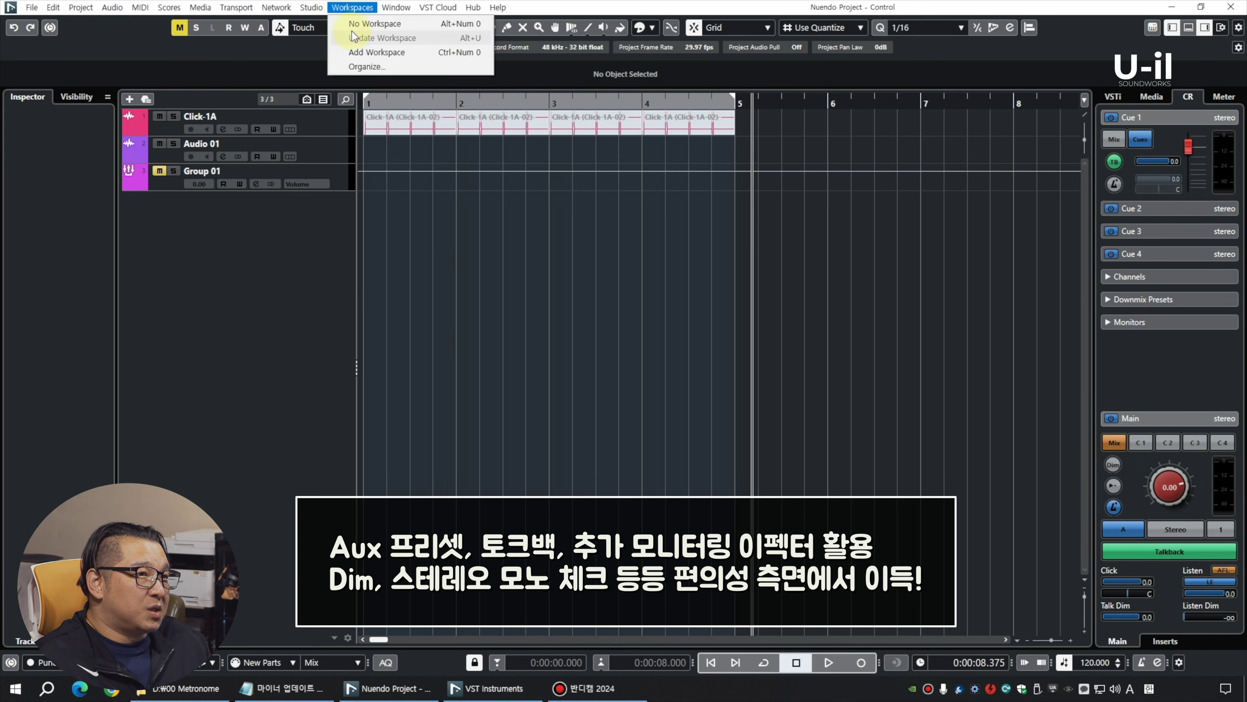
pyautogui.click(350, 117)
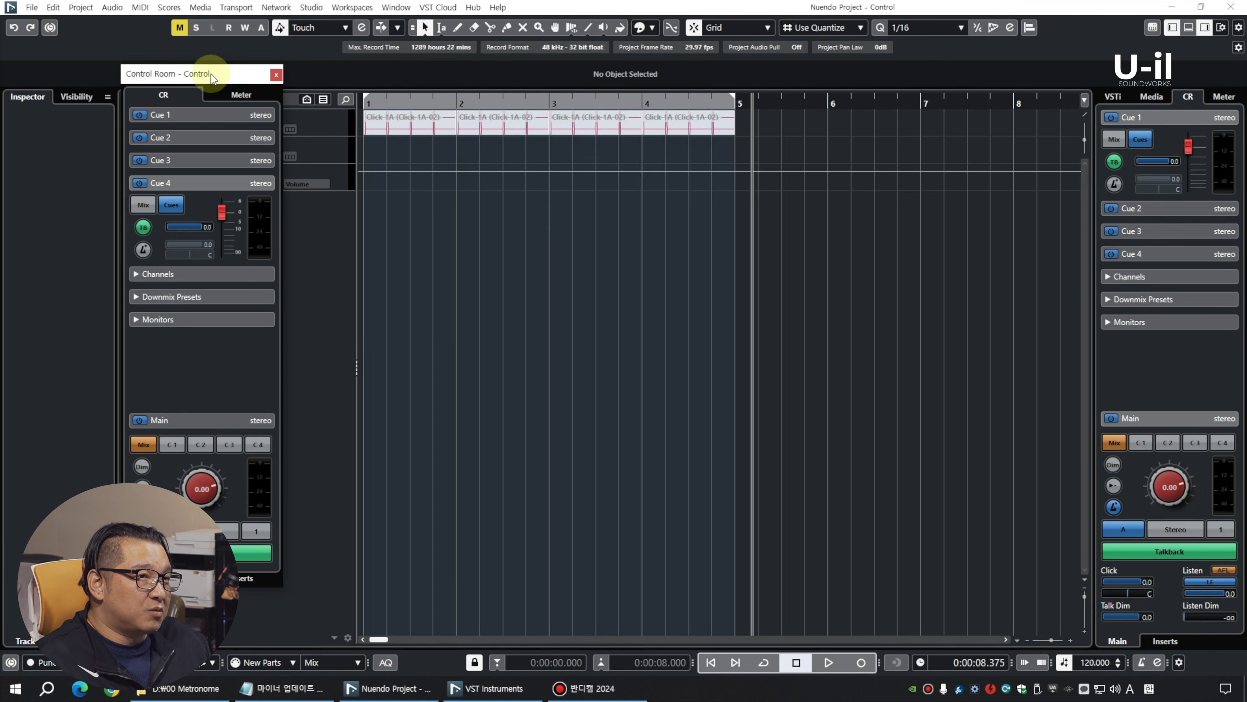
pyautogui.moveTo(211, 76); pyautogui.dragTo(474, 71)
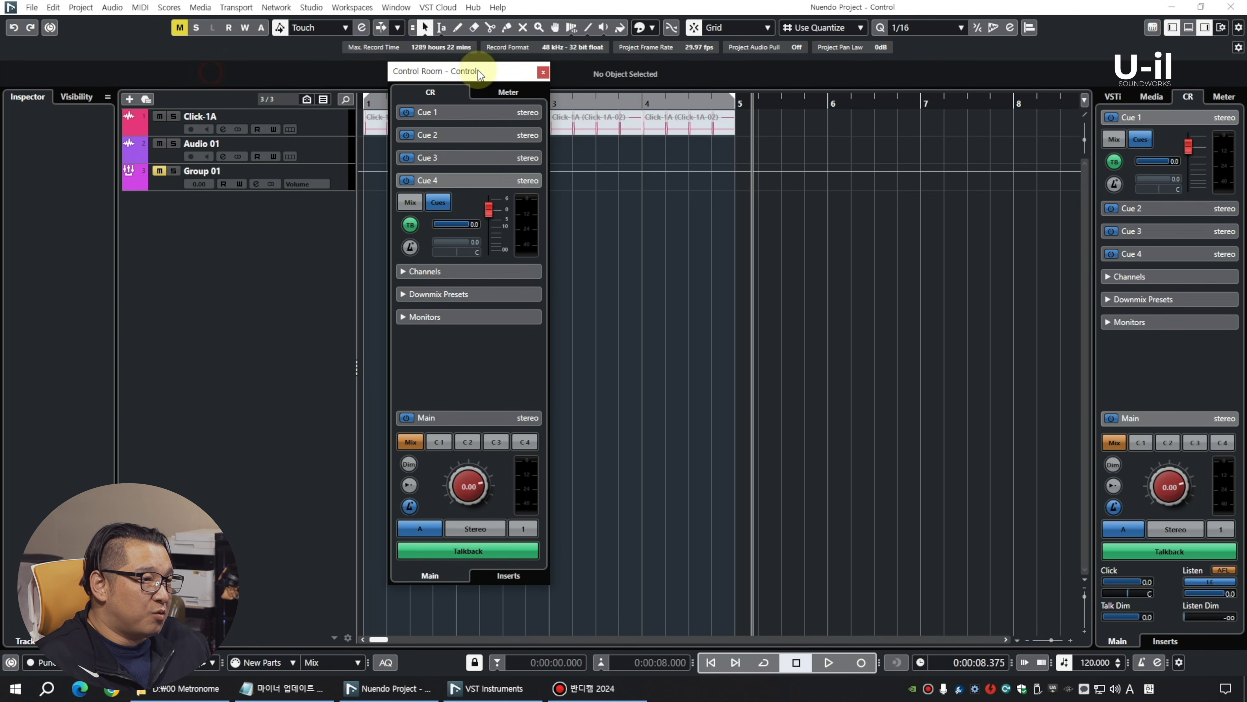
pyautogui.click(542, 73)
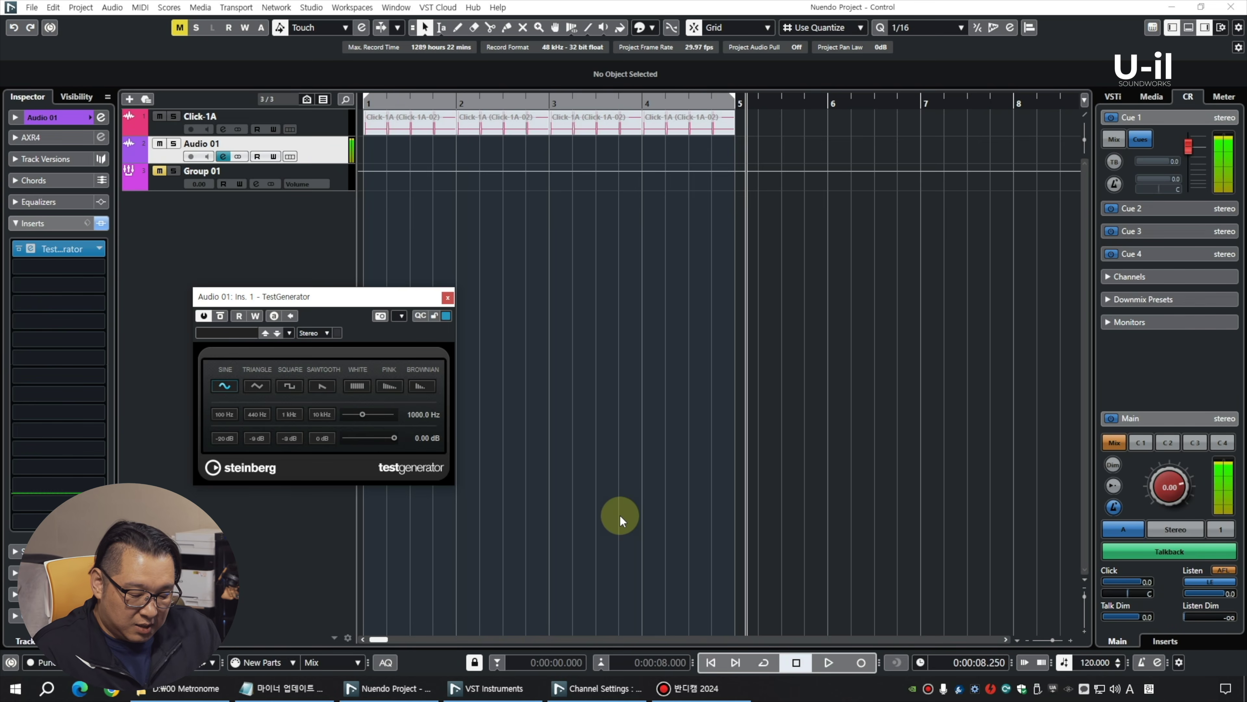
# Step: Review the input, output and Control Room bus assignments in Audio Connections
pyautogui.press('F4')
pyautogui.click(494, 236)
pyautogui.click(426, 286)
pyautogui.click(439, 236)
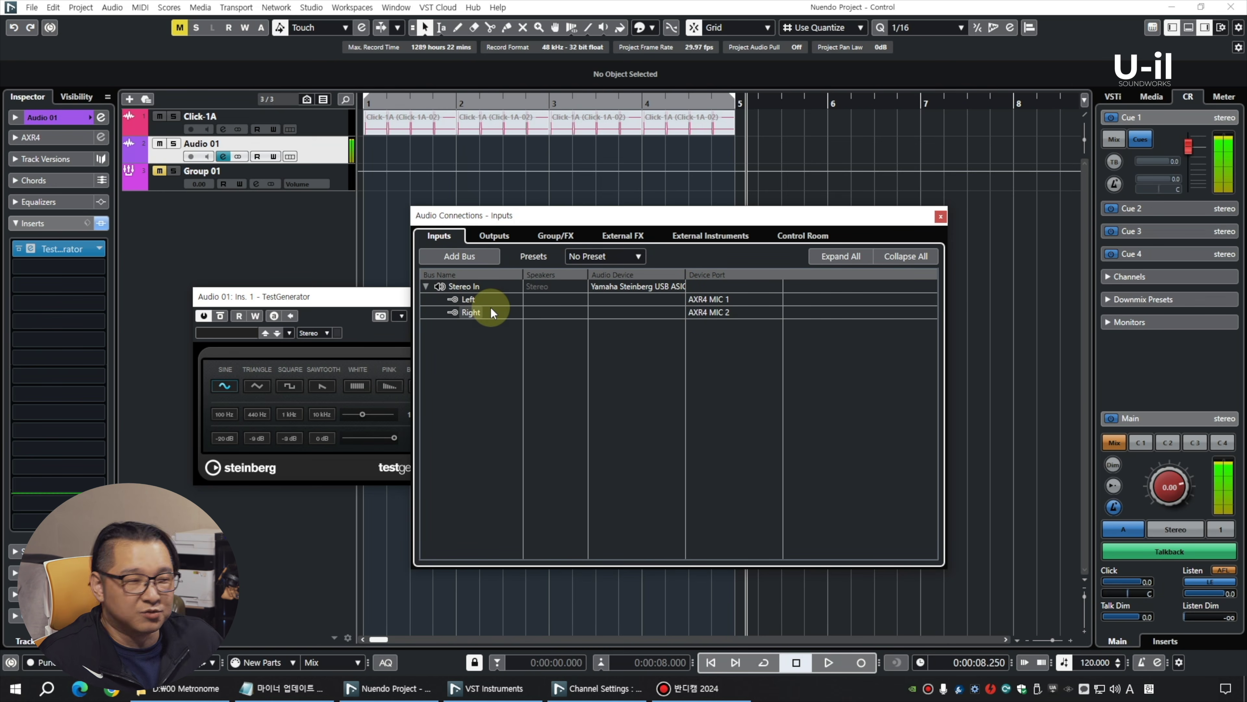
pyautogui.click(495, 236)
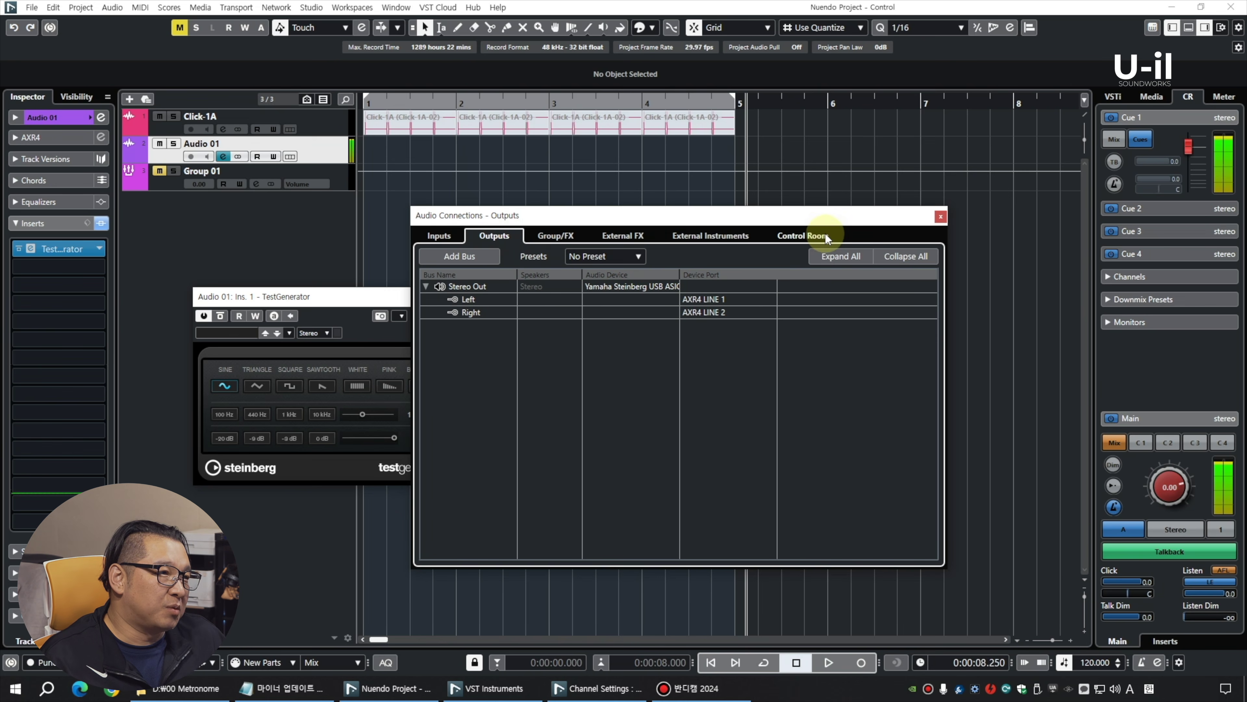
pyautogui.click(813, 233)
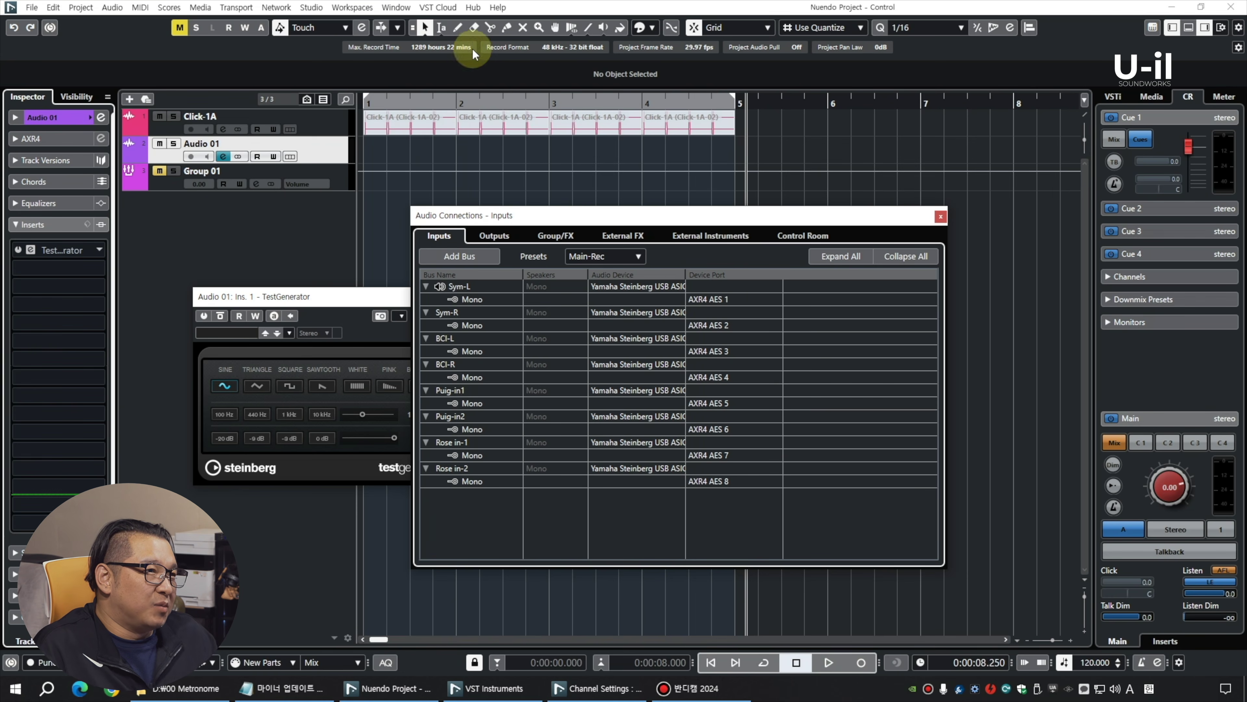
# Step: Open Studio Setup to examine the Yamaha Steinberg USB ASIO device's settings and ports
pyautogui.click(352, 7)
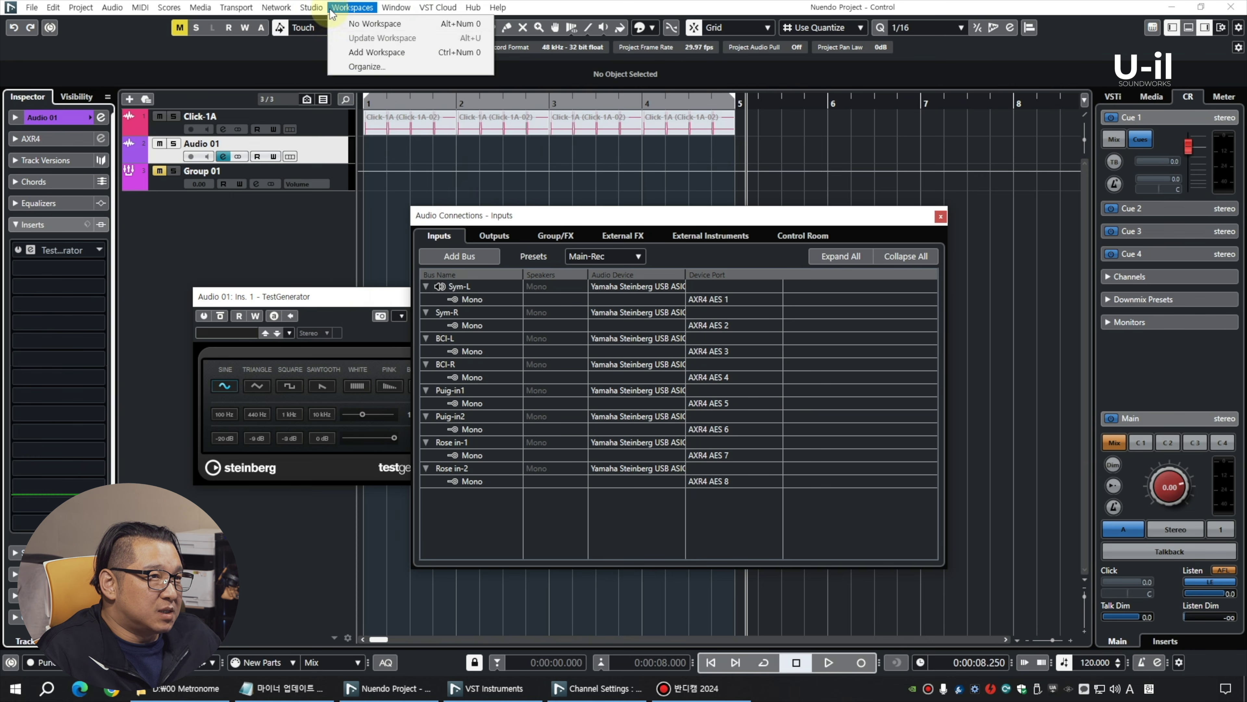
pyautogui.moveTo(312, 7)
pyautogui.click(343, 328)
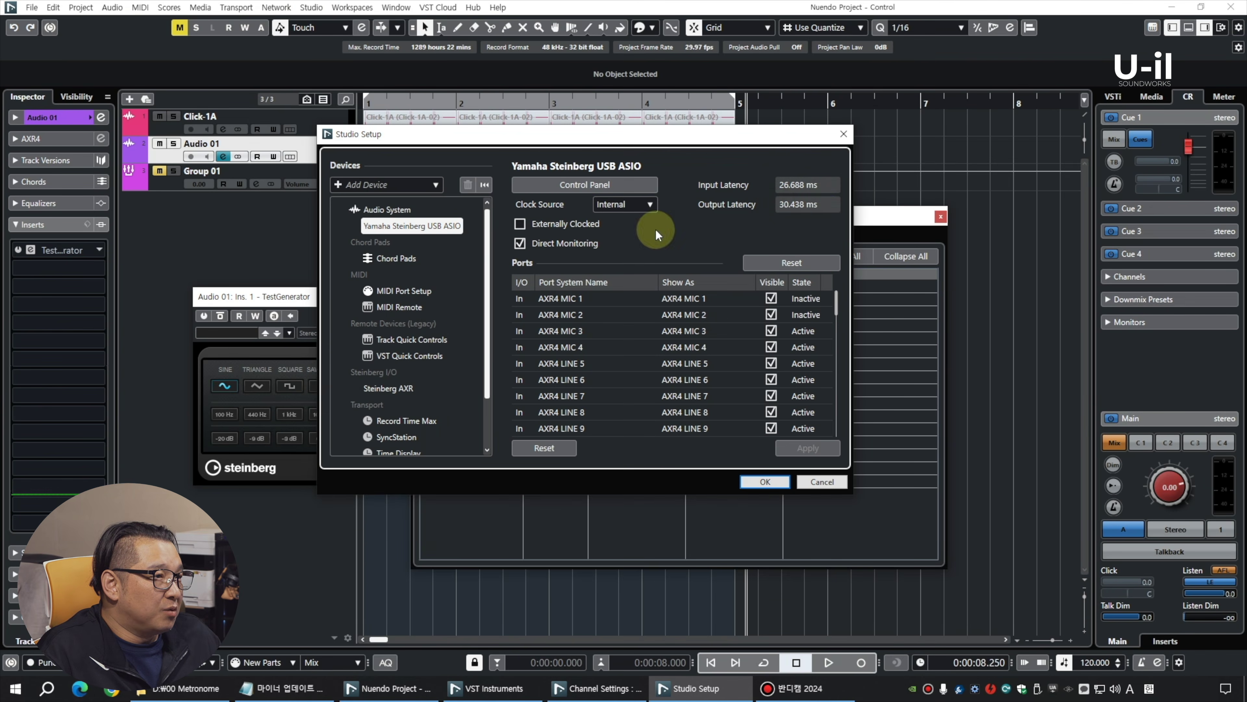